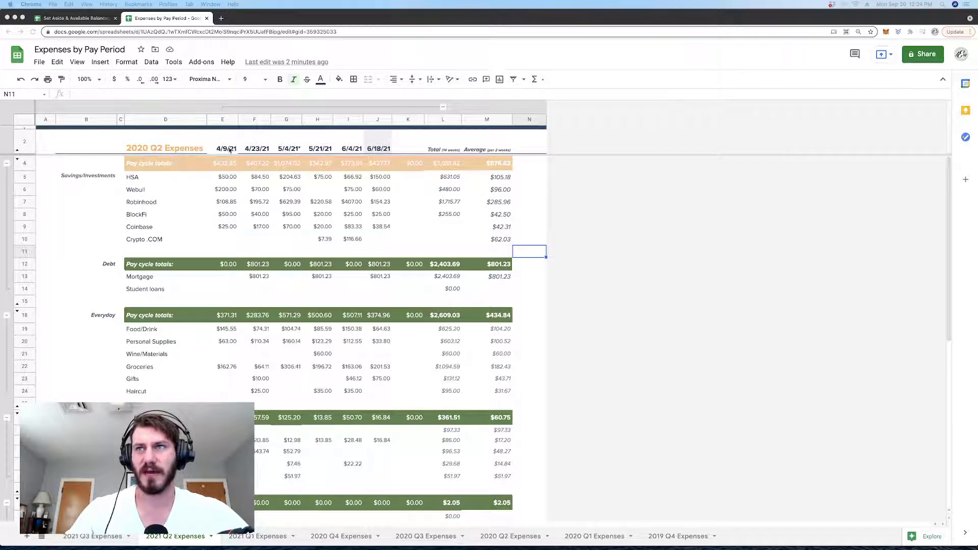
# - Review the pay-period dates from 4/23/21 to 6/18/21 in the header row and the Savings/Investments category label
pyautogui.click(258, 149)
pyautogui.press('Right')
pyautogui.press('Right')
pyautogui.press('Right')
pyautogui.press('Right')
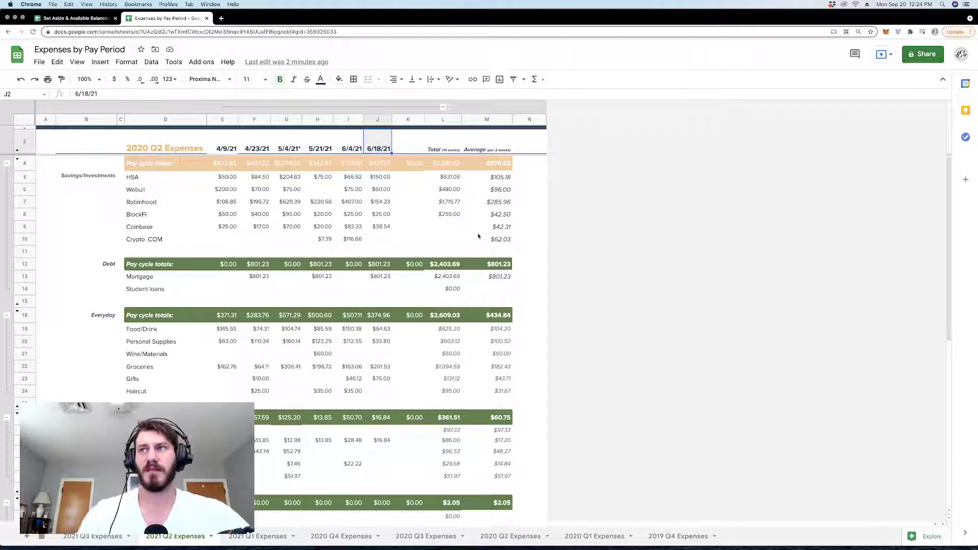
pyautogui.scroll(-1, 261, 357)
pyautogui.scroll(1, 278, 346)
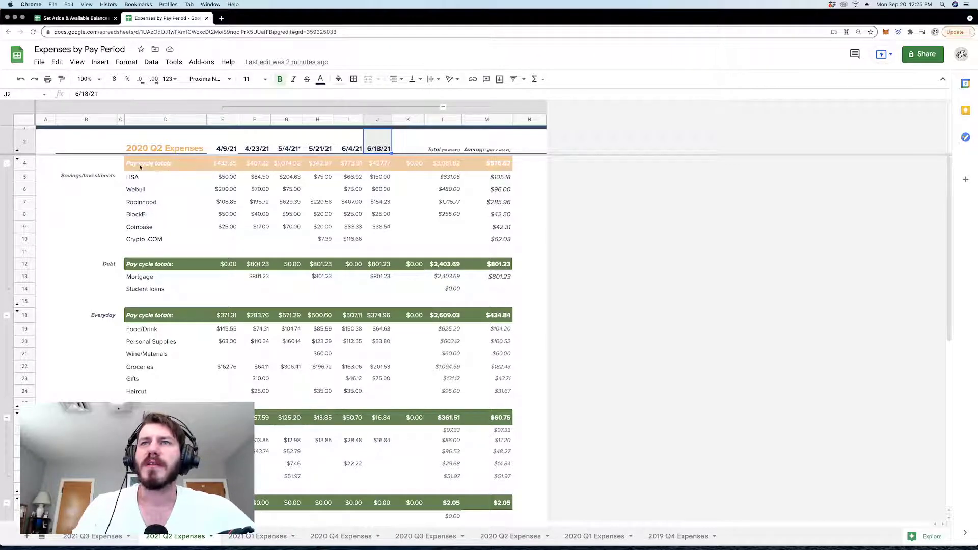
pyautogui.click(79, 177)
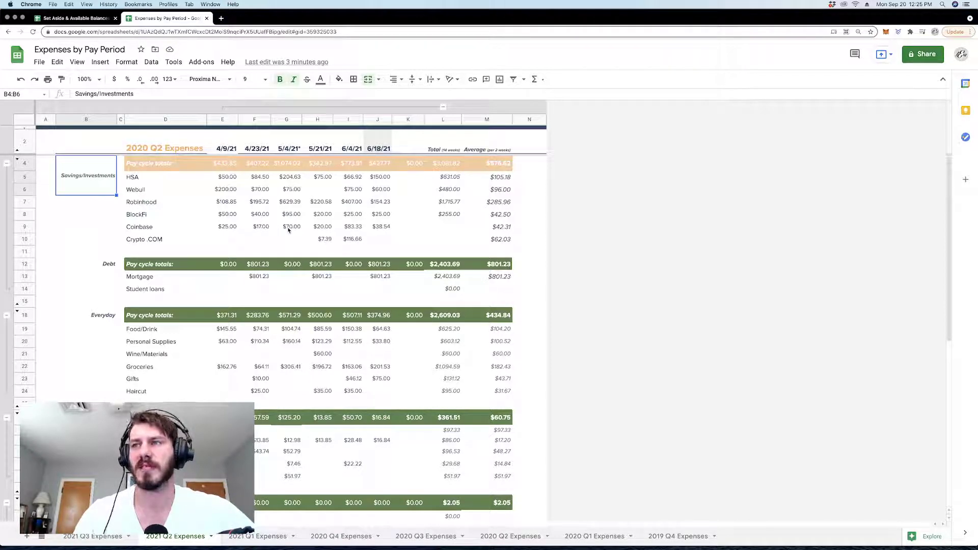
# - Examine the expenses without savings, the yearly expenses formula and the Amount Invested to Retire formula below the pay period totals
pyautogui.scroll(-10, 296, 228)
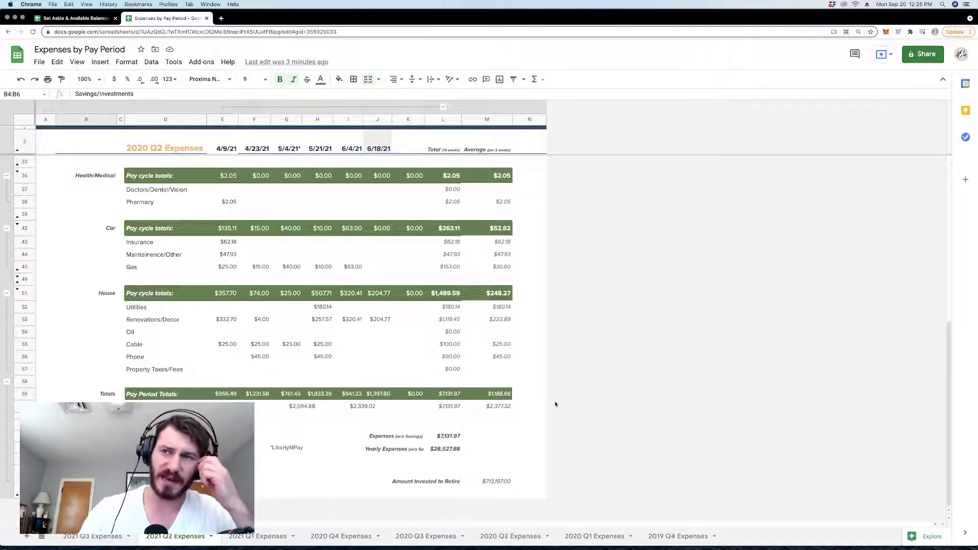
pyautogui.click(410, 450)
pyautogui.click(398, 438)
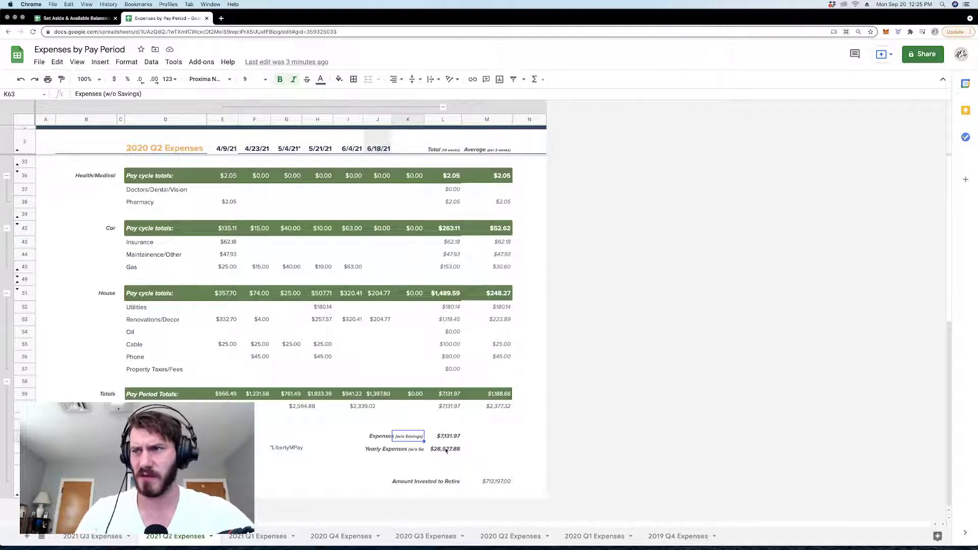
pyautogui.click(445, 448)
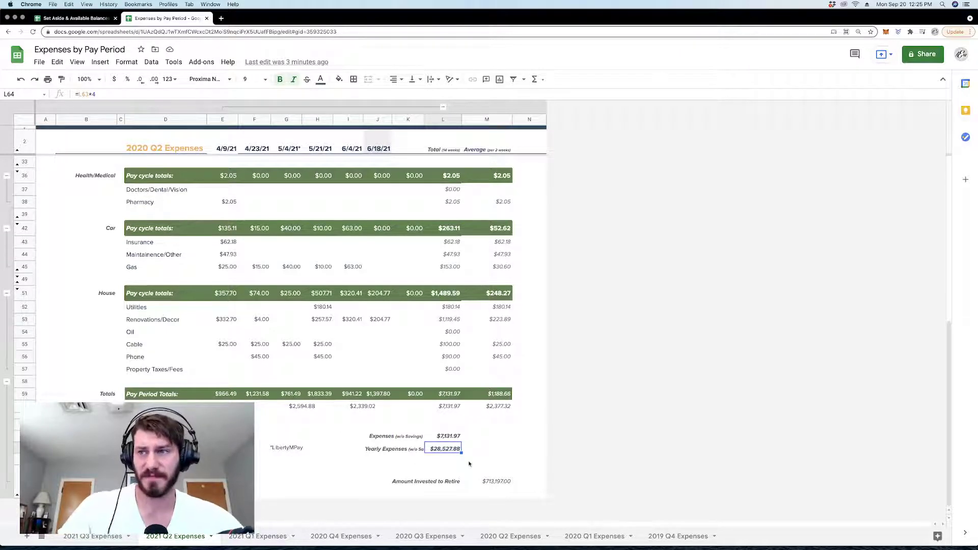
pyautogui.click(491, 482)
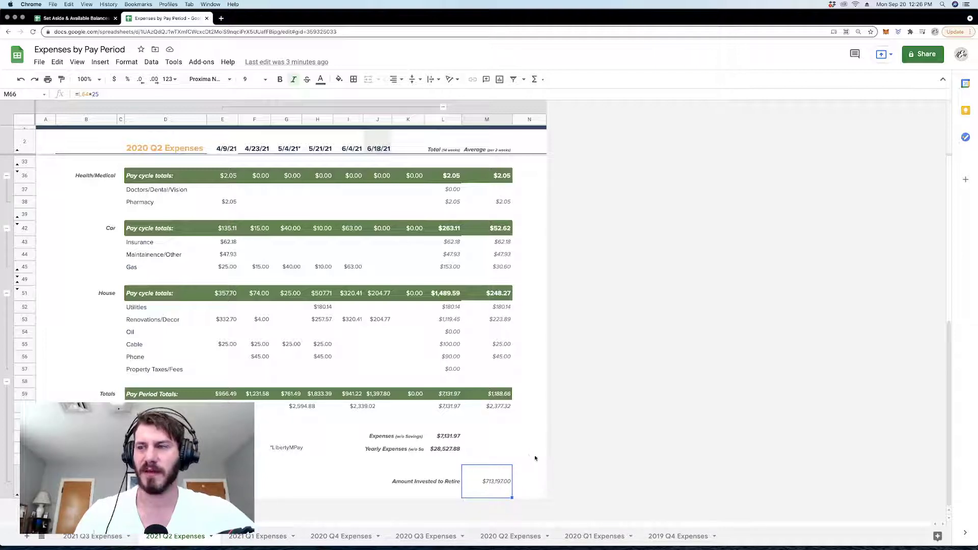
# - Review the Mortgage and Student loans lines in the Debt category
pyautogui.scroll(6, 531, 455)
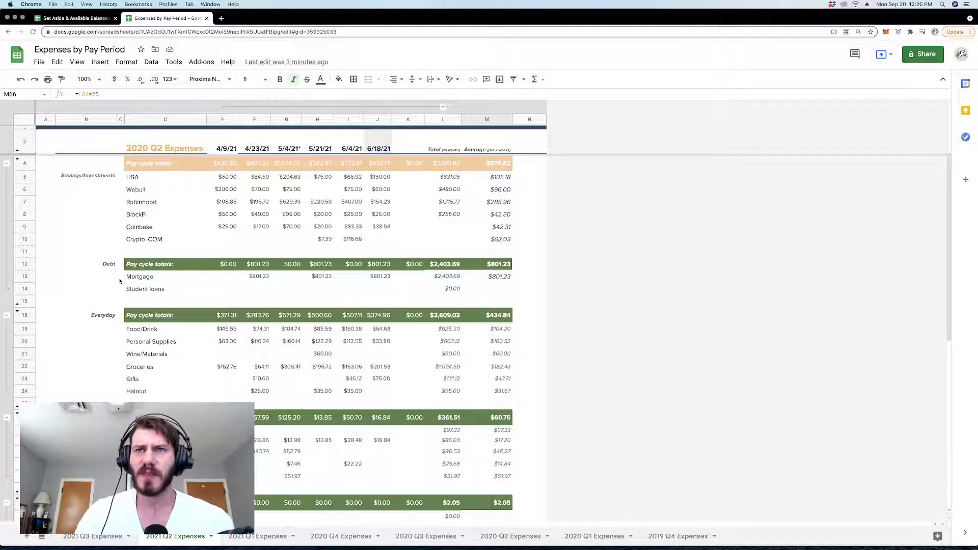
pyautogui.click(138, 279)
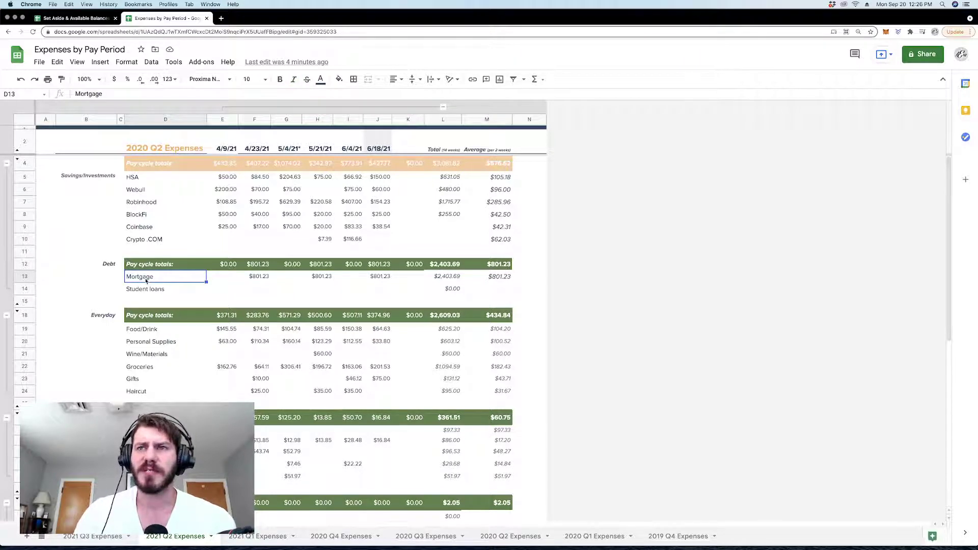
pyautogui.click(151, 294)
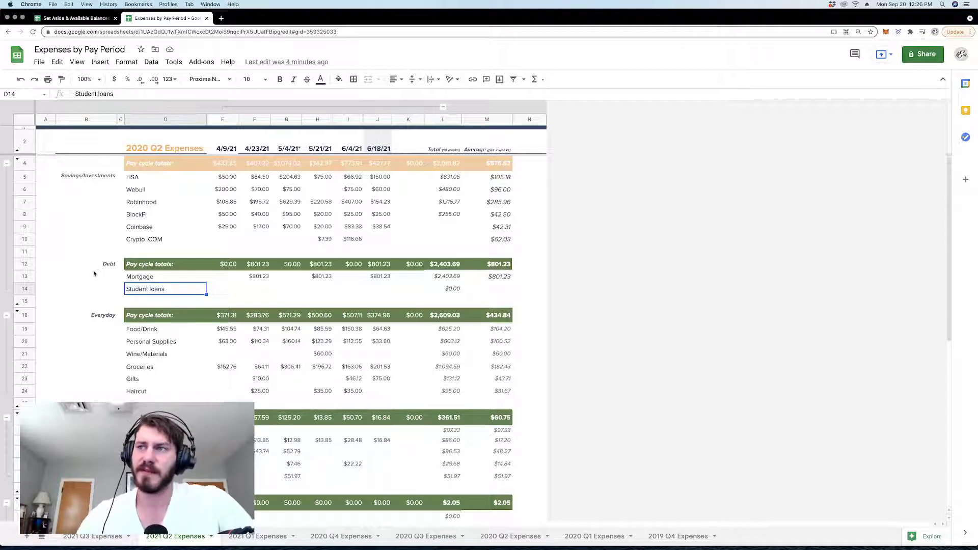
pyautogui.click(140, 278)
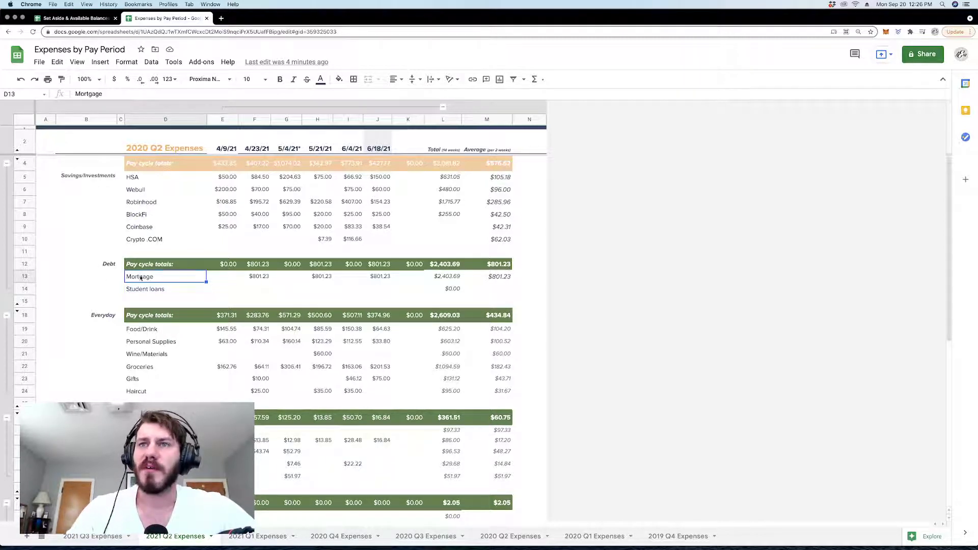
# - Review the Everyday category's Food/Drink line and select the Groceries row from its label through the 6/4/21 amount
pyautogui.scroll(-2, 78, 306)
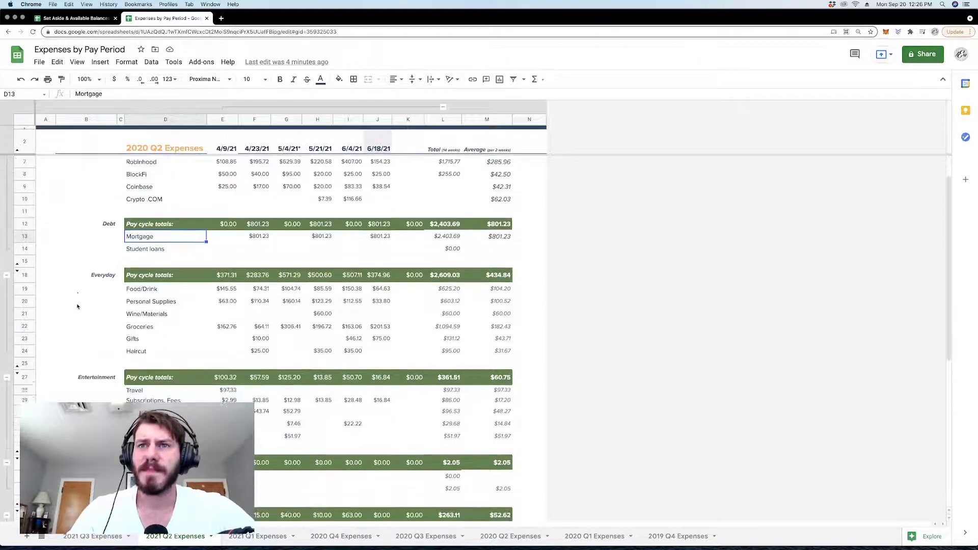
pyautogui.click(101, 277)
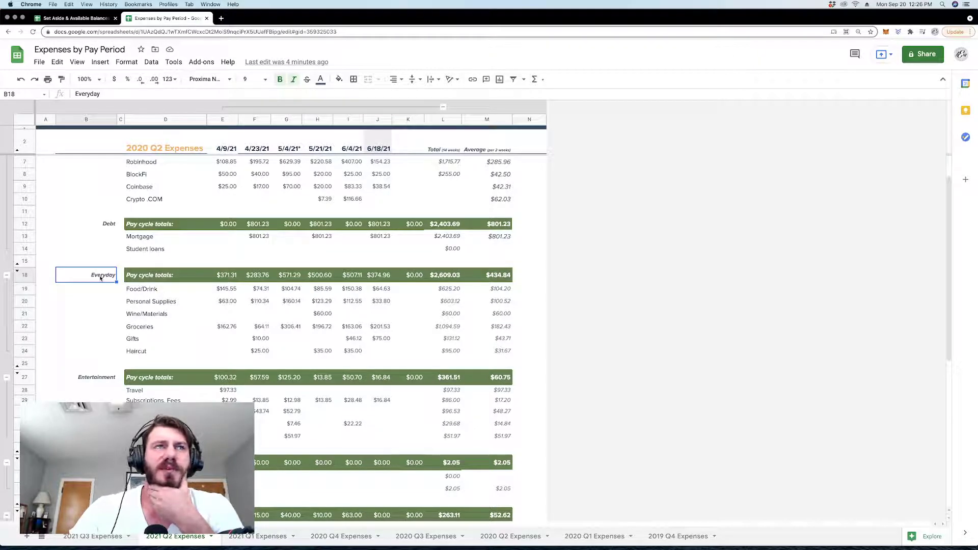
pyautogui.click(146, 288)
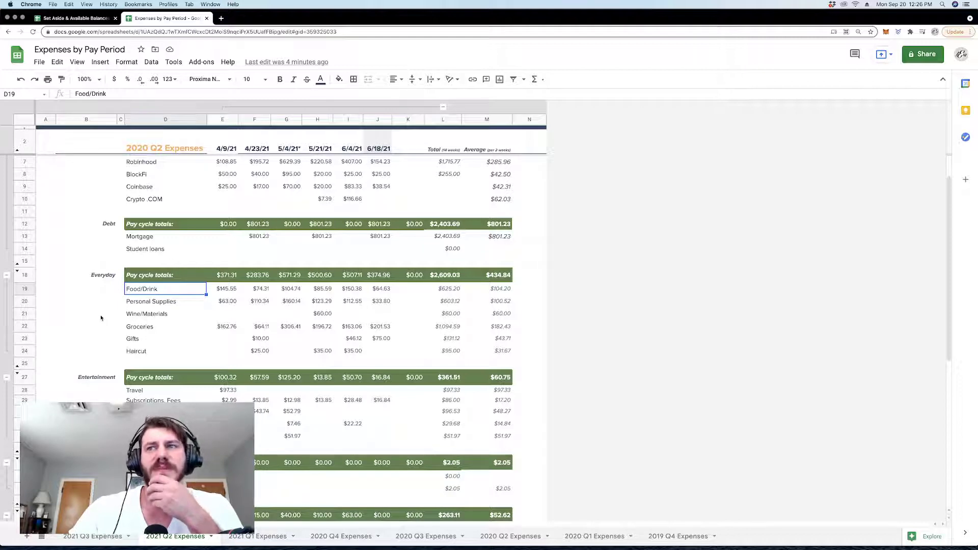
pyautogui.click(156, 330)
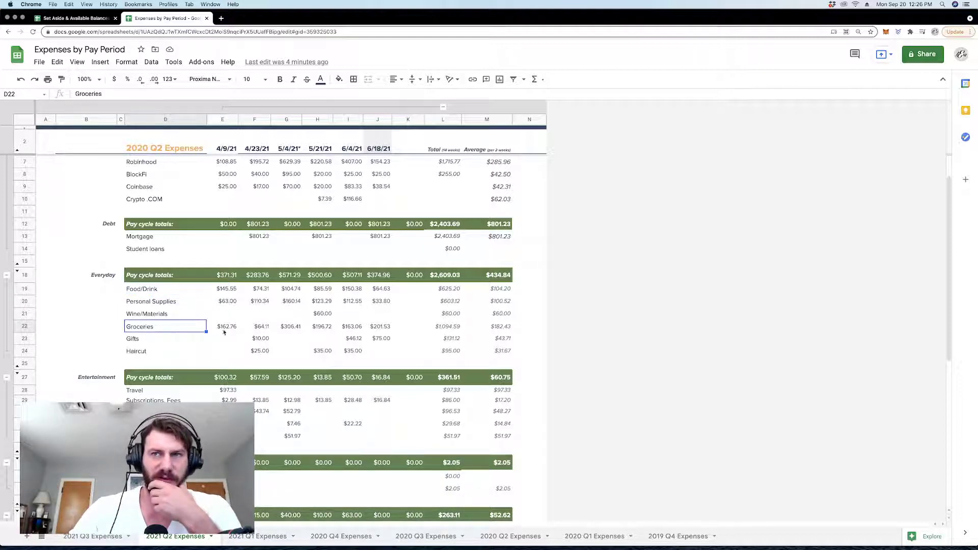
pyautogui.hotkey('shift', 'Right')
pyautogui.hotkey('shift', 'Right')
pyautogui.hotkey('shift', 'Right')
pyautogui.hotkey('shift', 'Right')
pyautogui.hotkey('shift', 'Right')
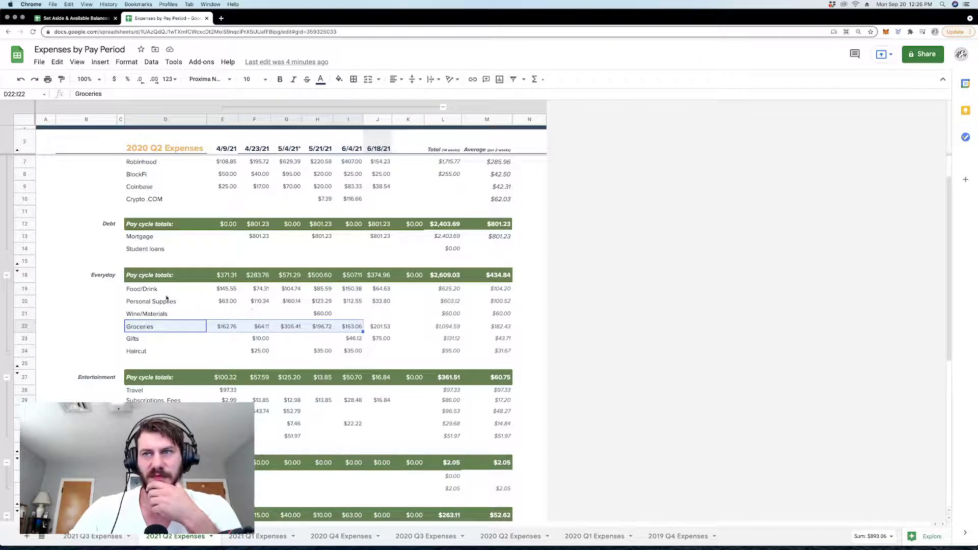
# - Select the Food/Drink and Personal Supplies amounts from 4/9/21 to 6/18/21 in turn, and highlight both row labels
pyautogui.moveTo(225, 289); pyautogui.dragTo(368, 294)
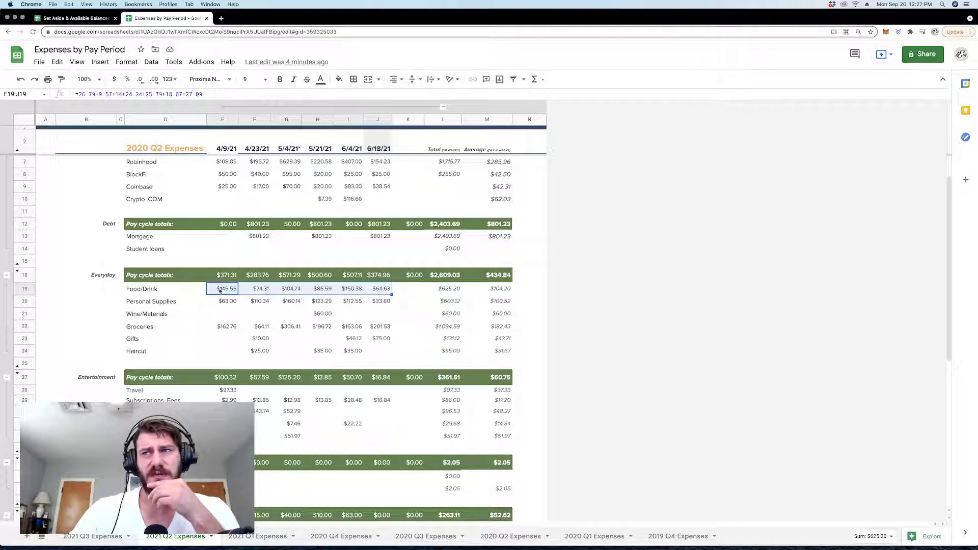
pyautogui.click(139, 290)
pyautogui.click(173, 302)
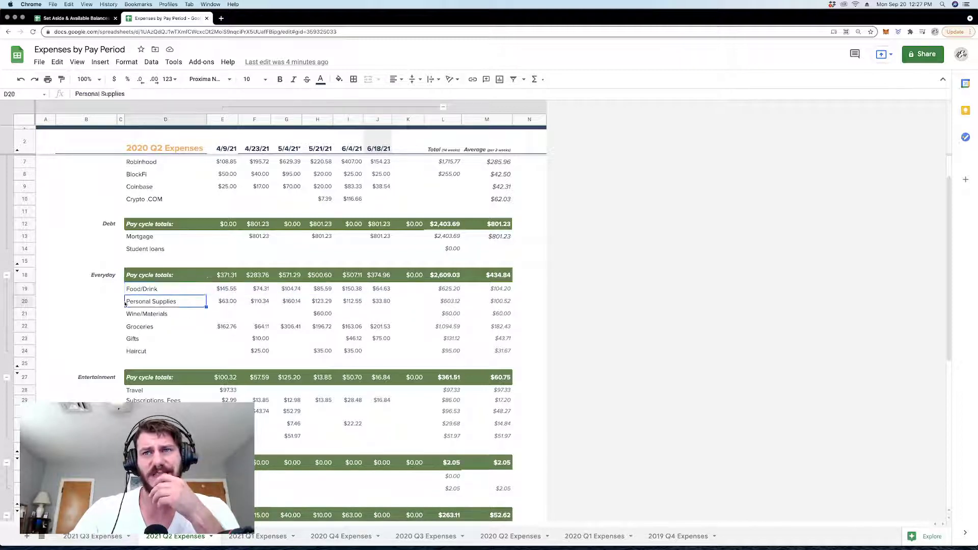
pyautogui.moveTo(224, 301); pyautogui.dragTo(257, 301)
pyautogui.moveTo(384, 303); pyautogui.dragTo(384, 303)
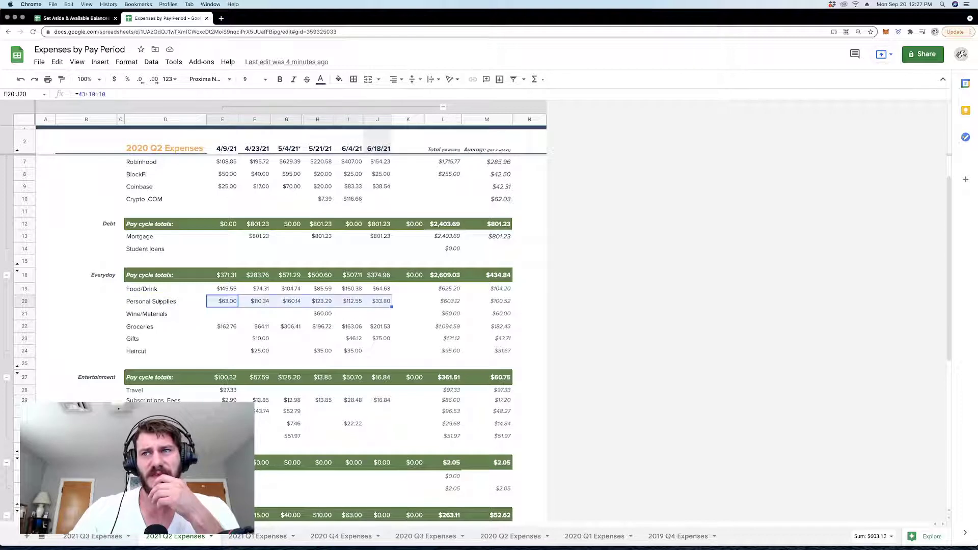
pyautogui.click(121, 301)
pyautogui.moveTo(132, 290); pyautogui.dragTo(131, 301)
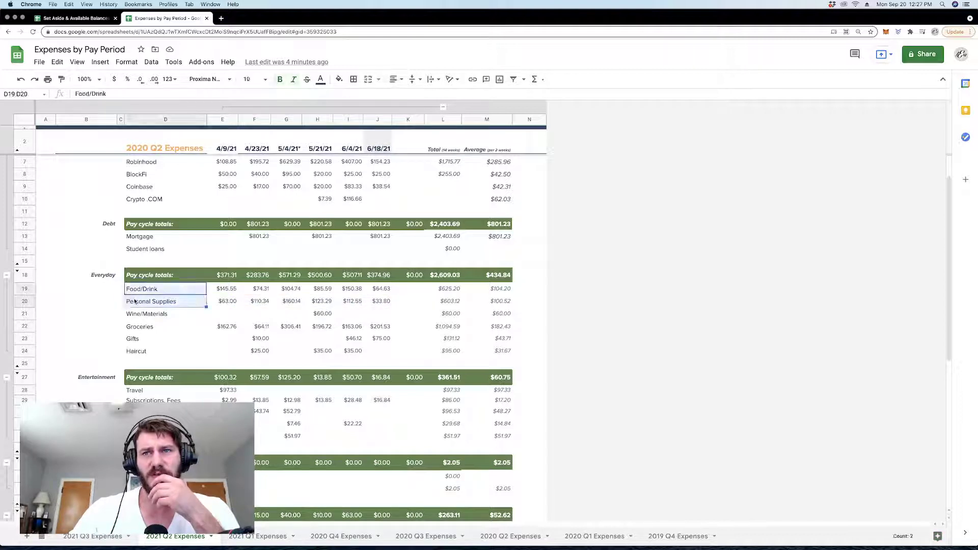
# - Review the Gifts and Haircut lines of the Everyday category
pyautogui.click(78, 276)
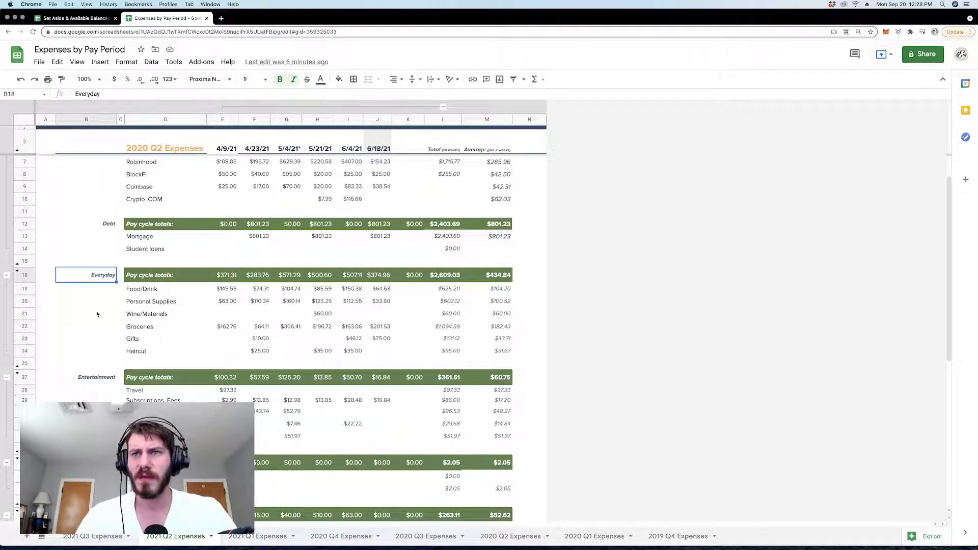
pyautogui.click(129, 338)
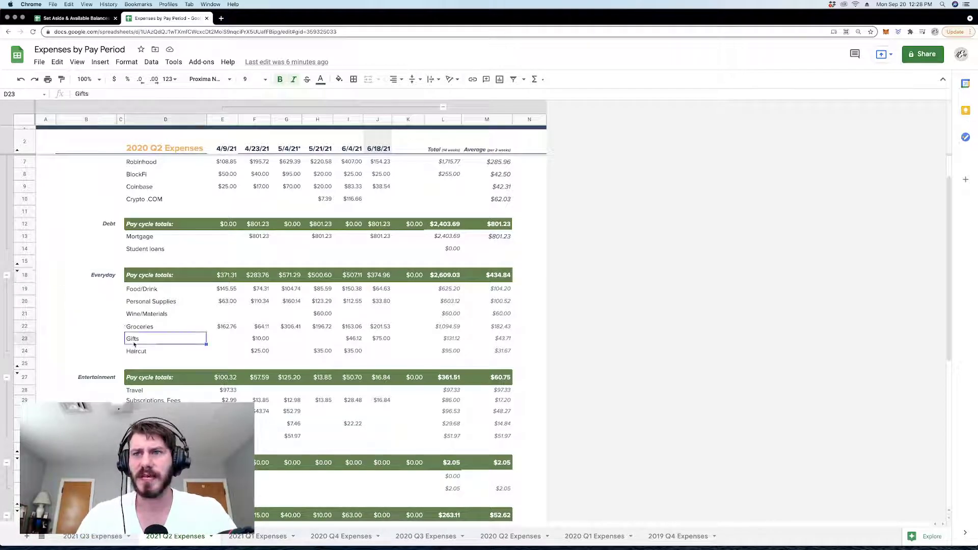
pyautogui.click(139, 352)
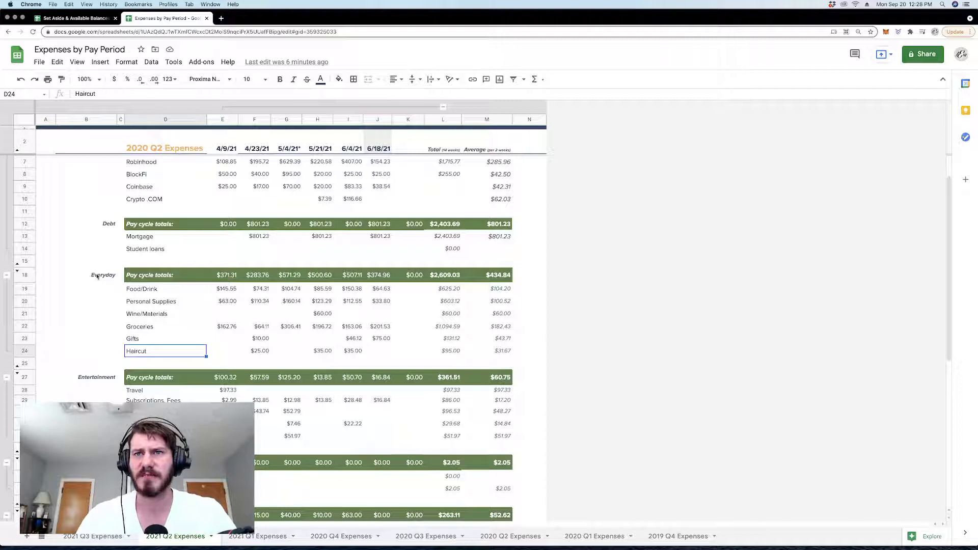
pyautogui.click(94, 276)
# - Review the Travel, Subscriptions/Fees and Social lines in the Entertainment category
pyautogui.scroll(-3, 79, 315)
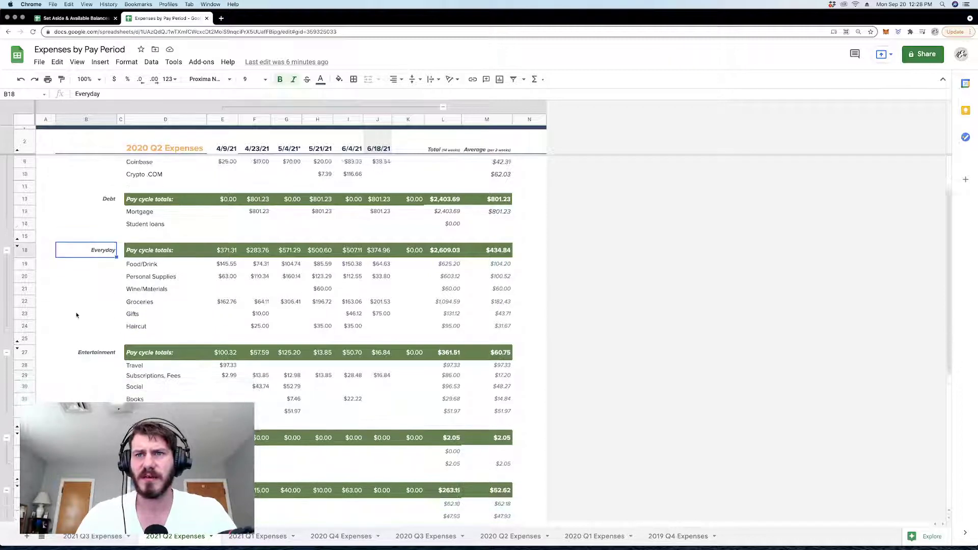
pyautogui.click(82, 318)
pyautogui.click(144, 330)
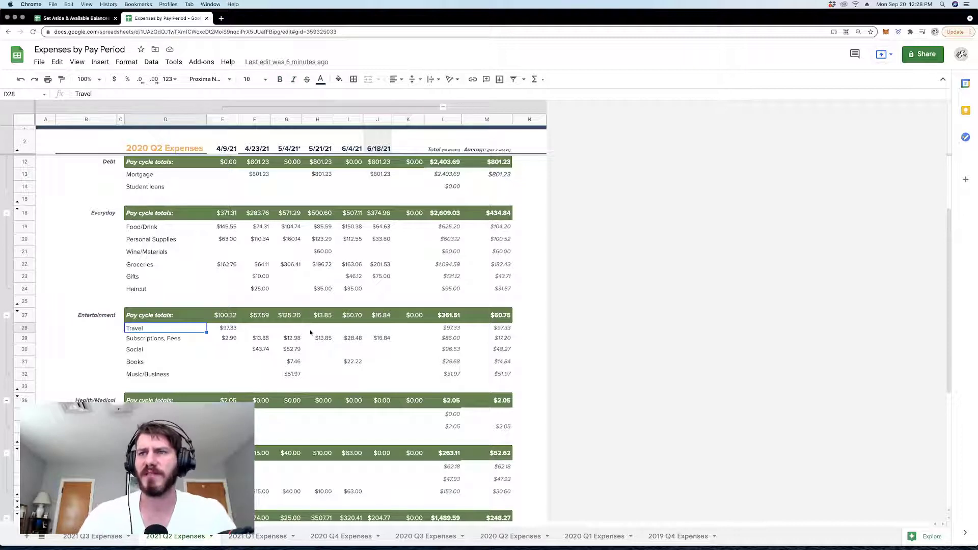
pyautogui.click(150, 342)
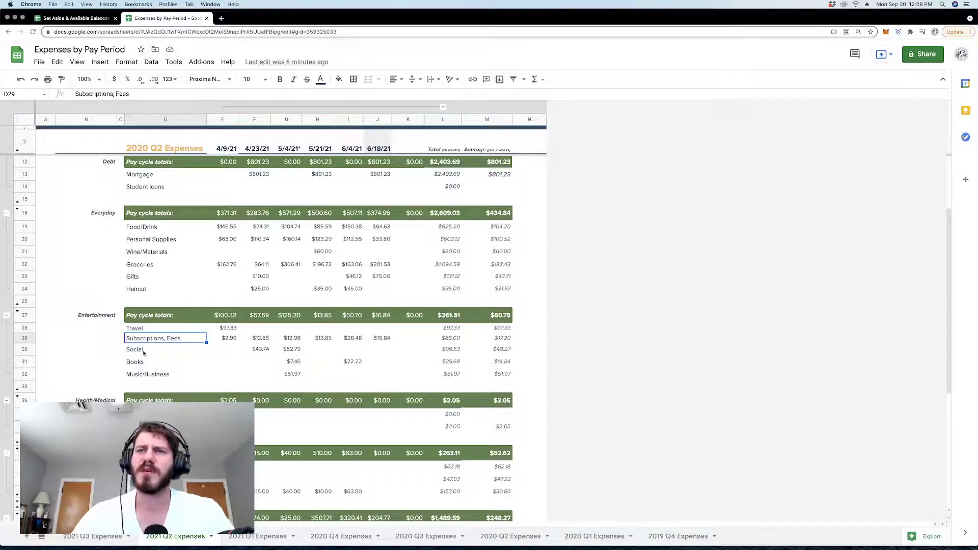
pyautogui.press('Down')
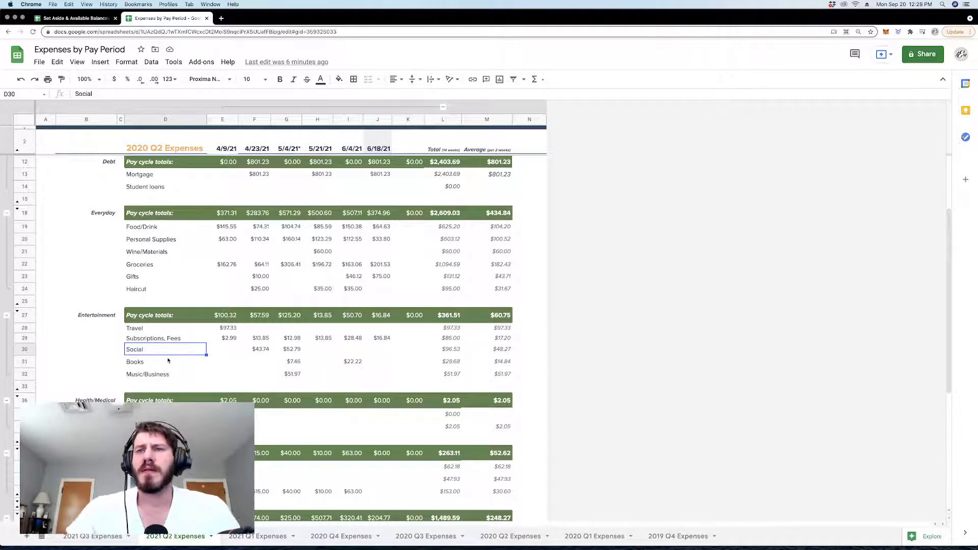
# - Examine the Books row across the pay periods through its total and average
pyautogui.click(146, 364)
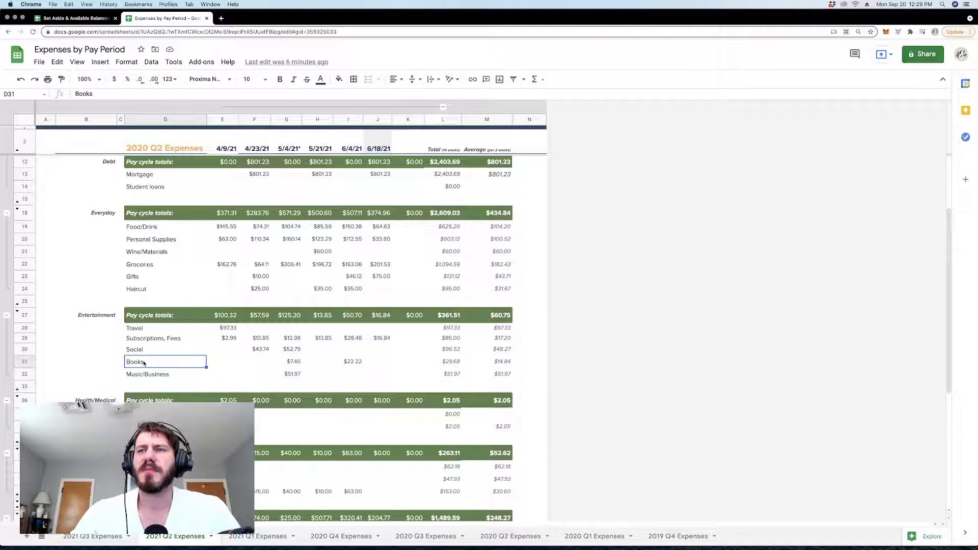
pyautogui.moveTo(227, 367); pyautogui.dragTo(386, 367)
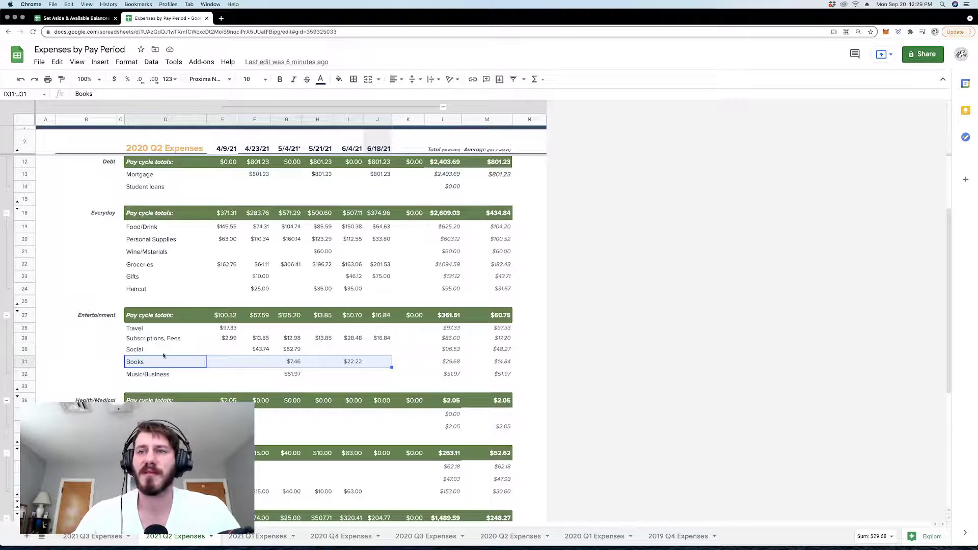
pyautogui.click(139, 363)
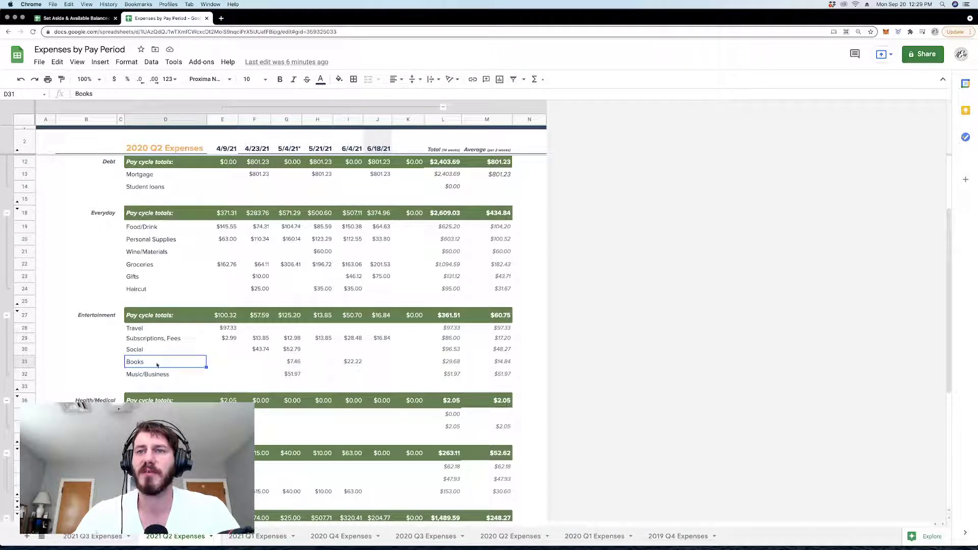
pyautogui.moveTo(177, 364); pyautogui.dragTo(544, 365)
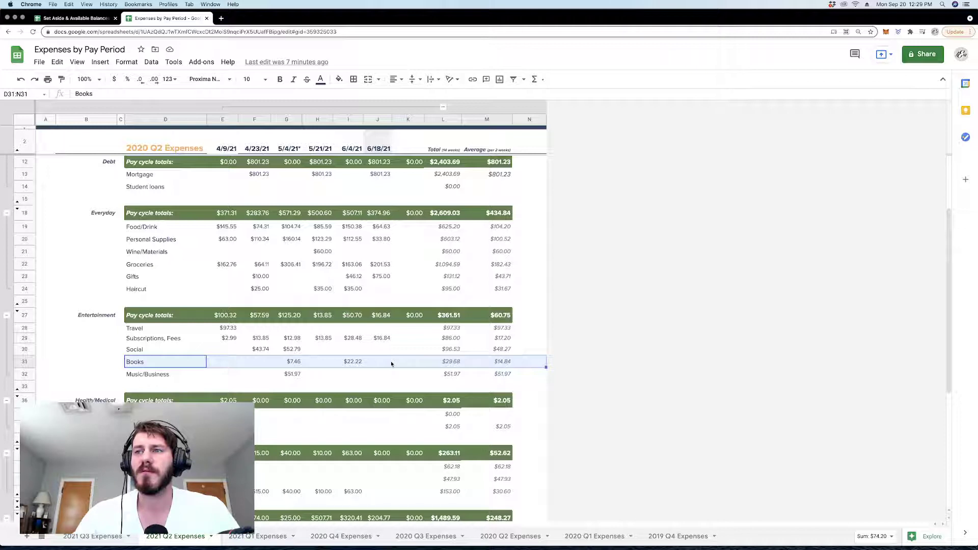
pyautogui.click(217, 362)
pyautogui.click(151, 363)
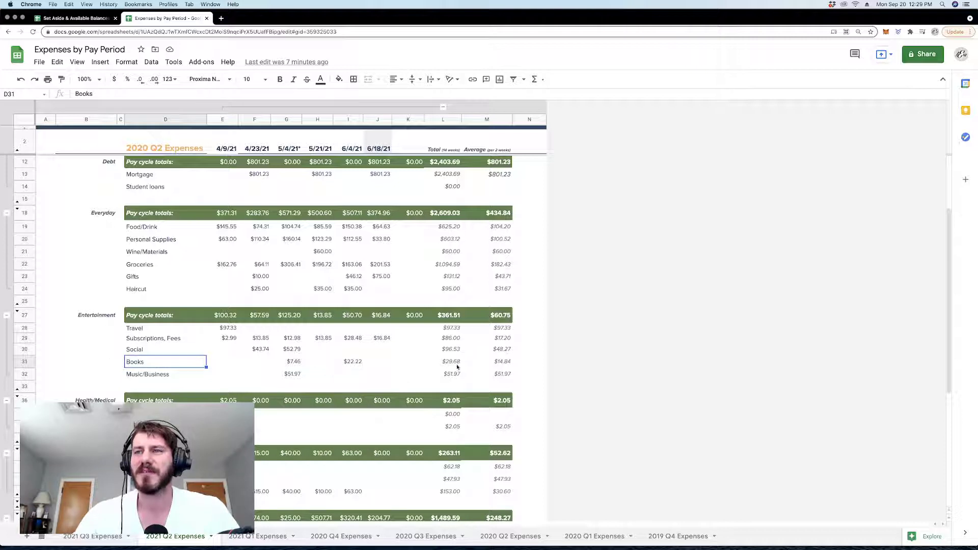
# - Examine the Music/Business line and its 5/4/21 amount
pyautogui.click(160, 375)
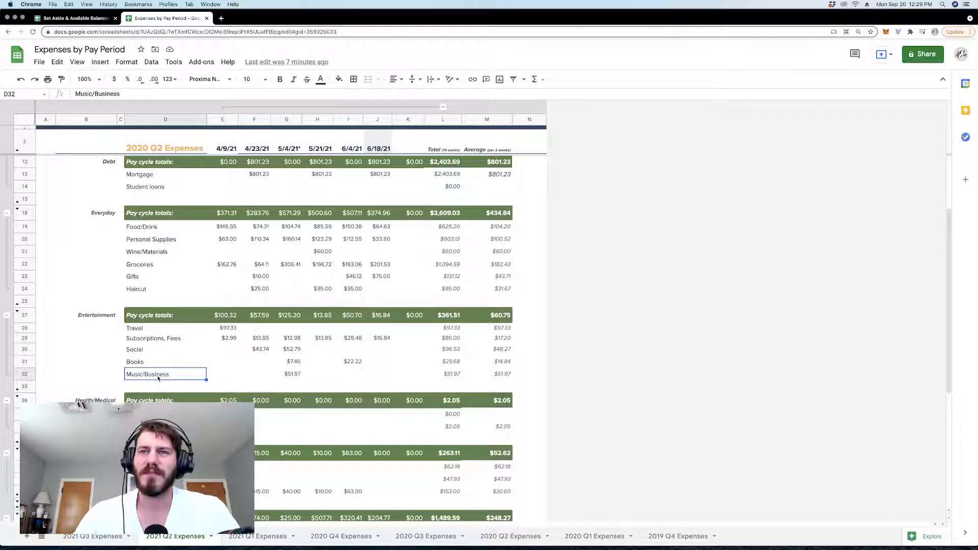
pyautogui.click(307, 376)
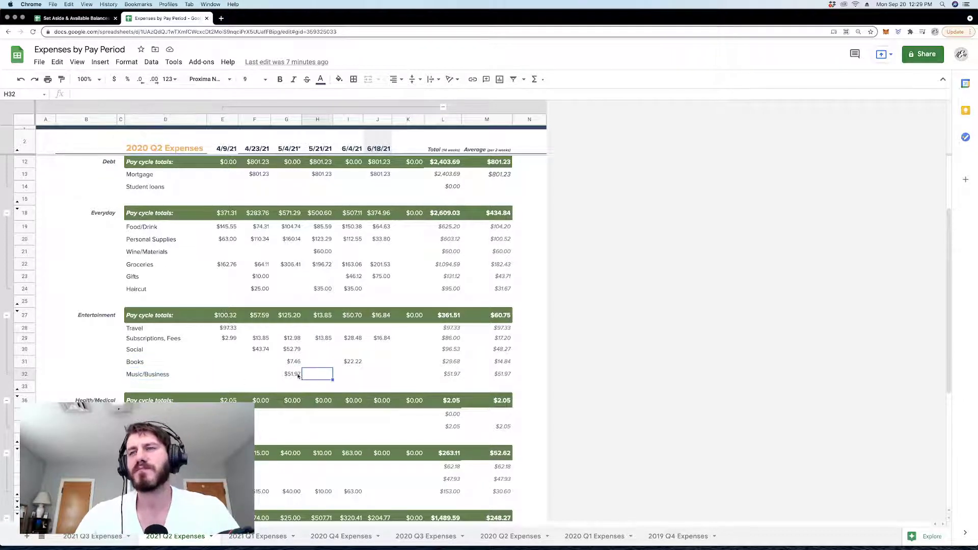
pyautogui.click(294, 376)
pyautogui.click(171, 377)
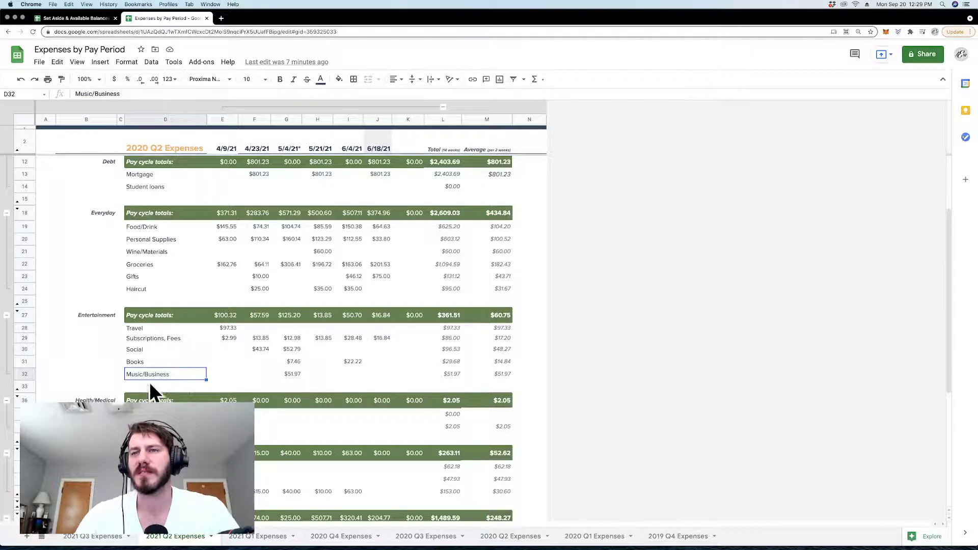
# - Review the Doctors/Dental/Vision and Pharmacy lines of the Health/Medical category
pyautogui.scroll(-2, 149, 382)
pyautogui.click(131, 376)
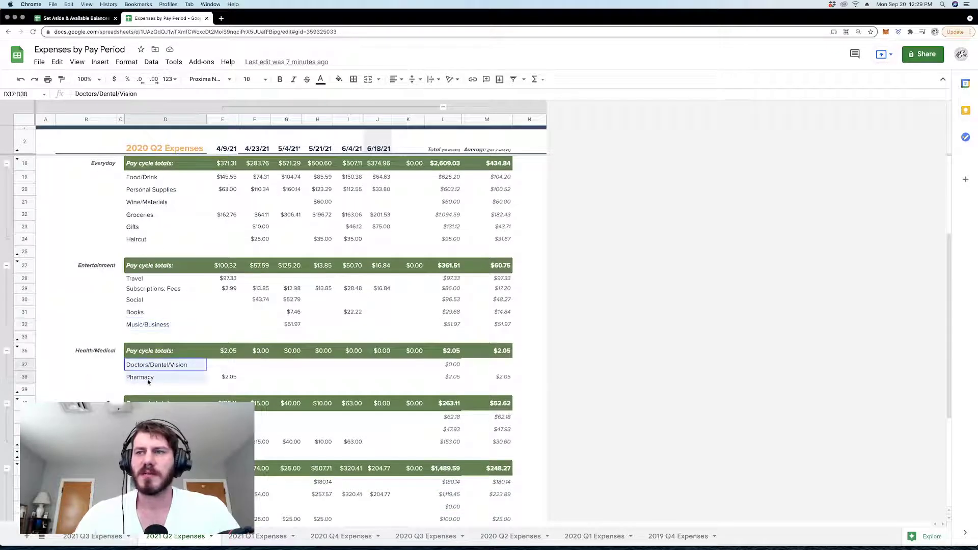
pyautogui.click(65, 377)
pyautogui.scroll(-2, 63, 376)
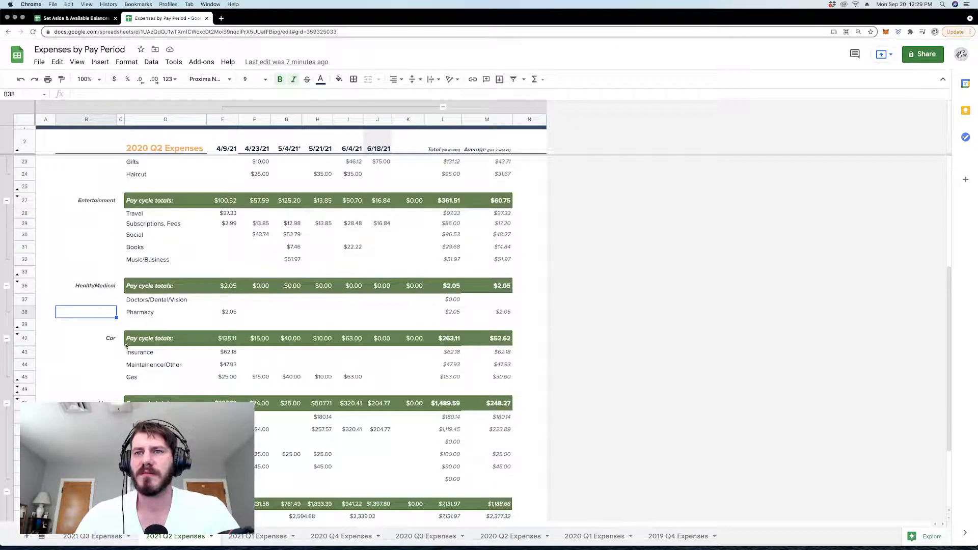
pyautogui.click(102, 286)
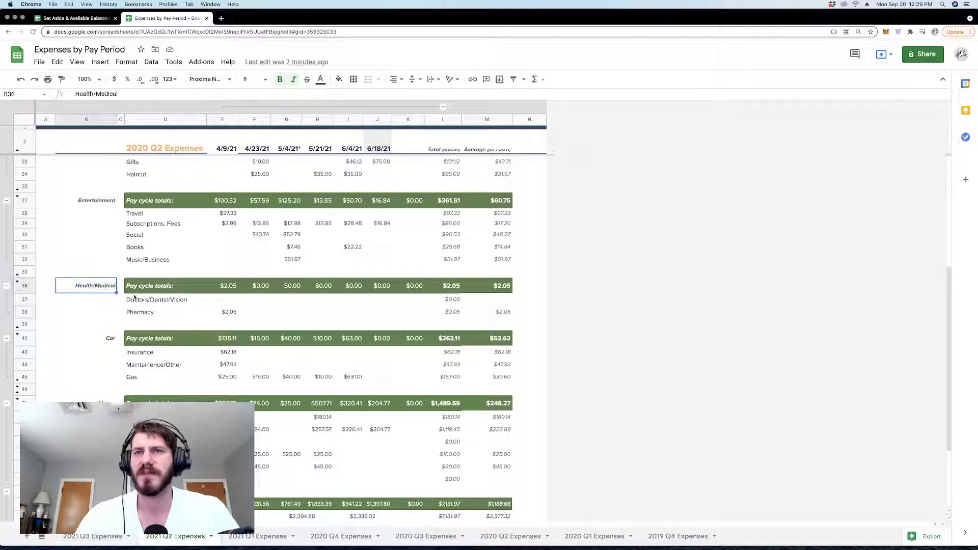
# - Insert a blank row below the Student loans line in the Debt category
pyautogui.scroll(3, 127, 287)
pyautogui.scroll(3, 126, 286)
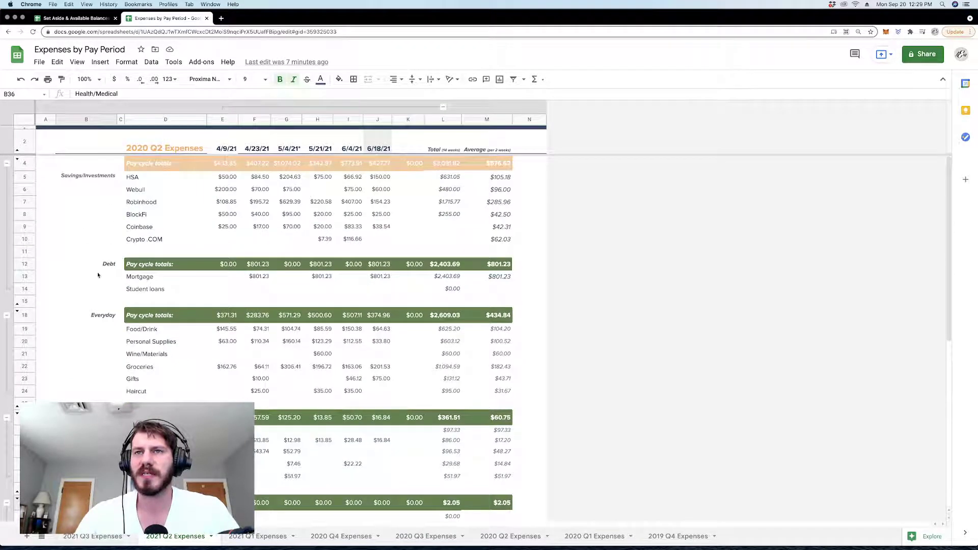
pyautogui.scroll(-1, 87, 281)
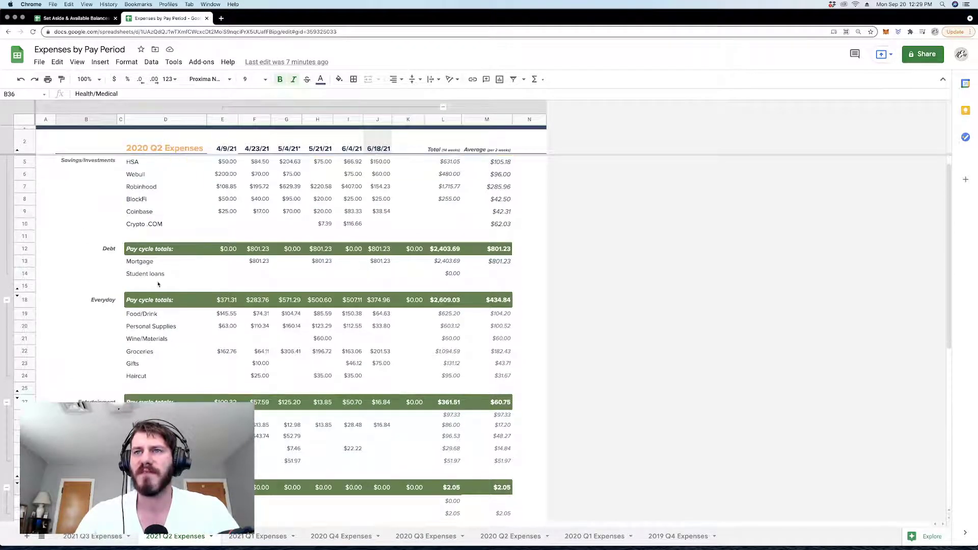
pyautogui.rightClick(26, 273)
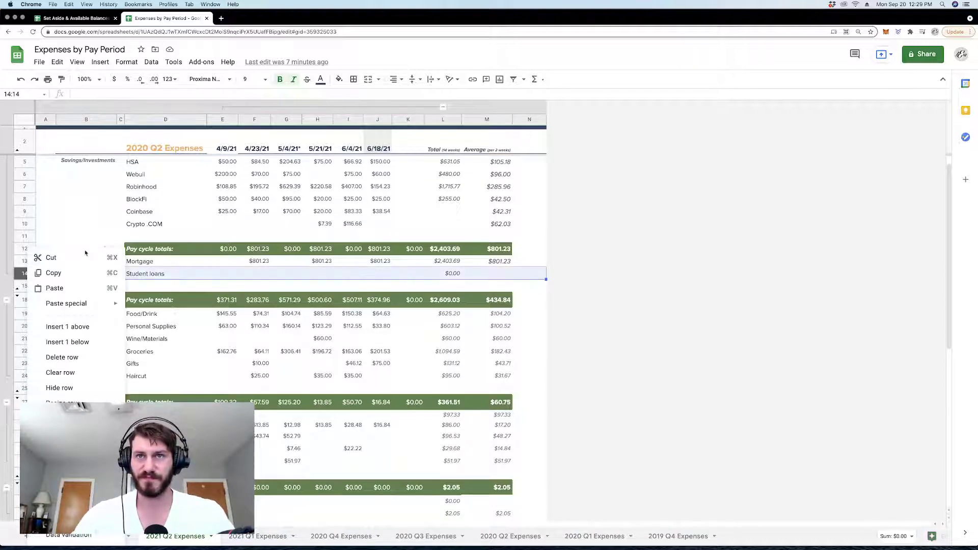
pyautogui.click(78, 342)
pyautogui.click(159, 286)
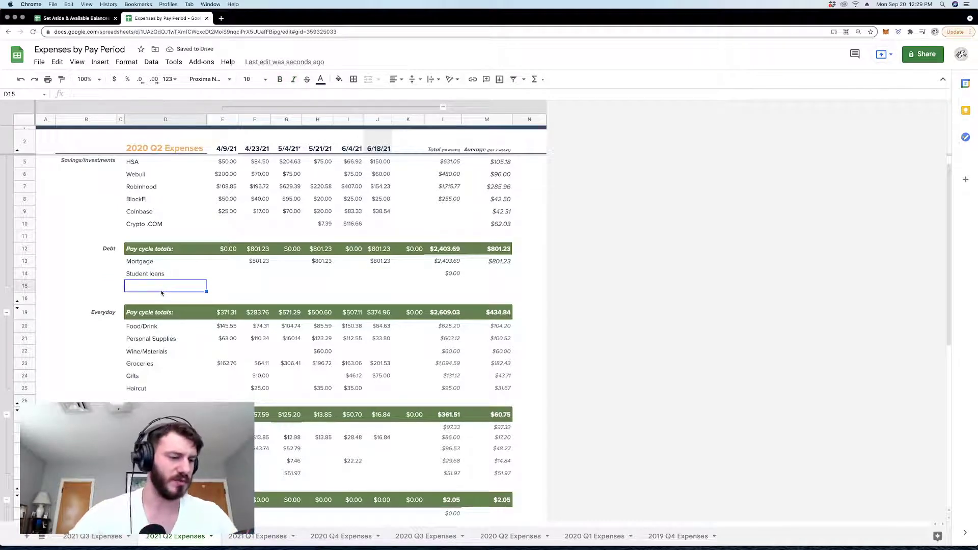
pyautogui.write('c')
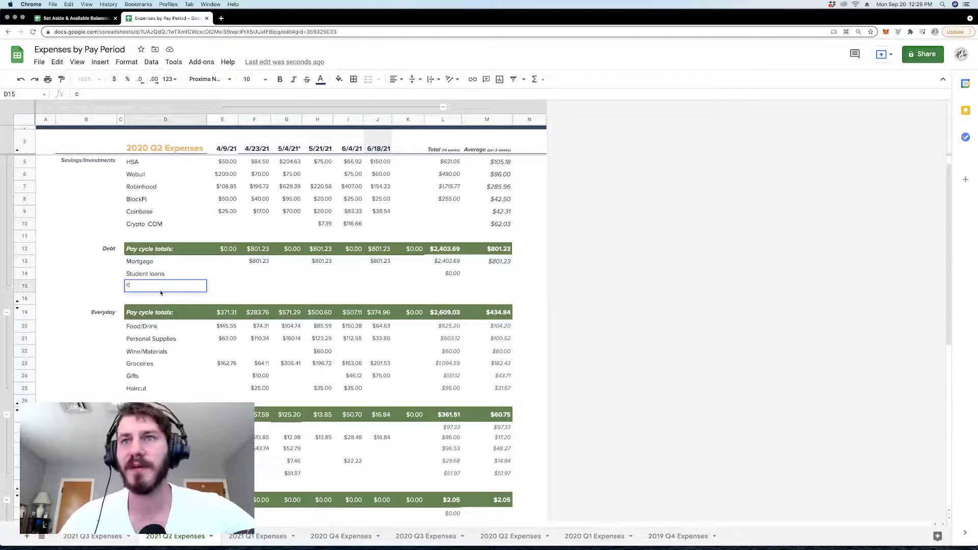
pyautogui.press('BackSpace')
pyautogui.click(317, 287)
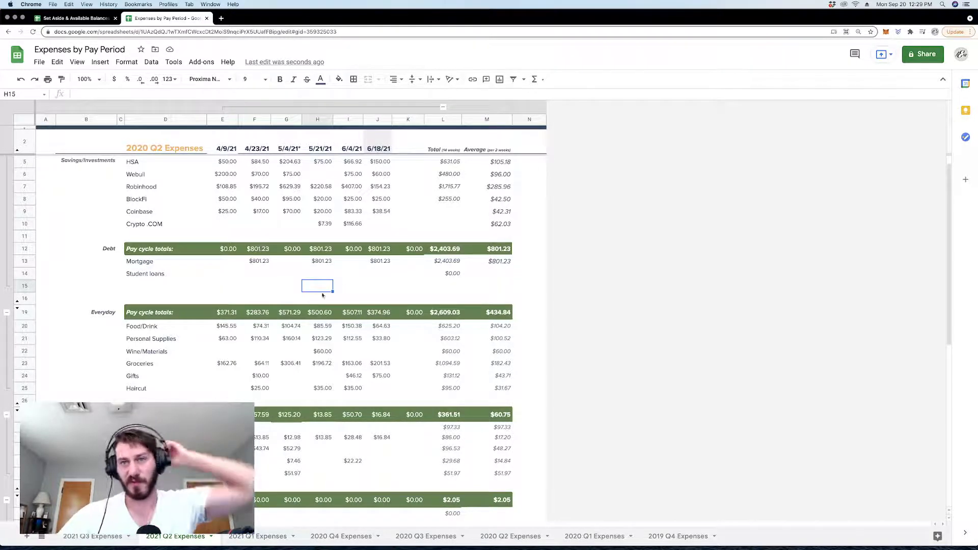
# - Examine the sum formula behind the Car category's 4/9/21 pay cycle total
pyautogui.scroll(-8, 322, 295)
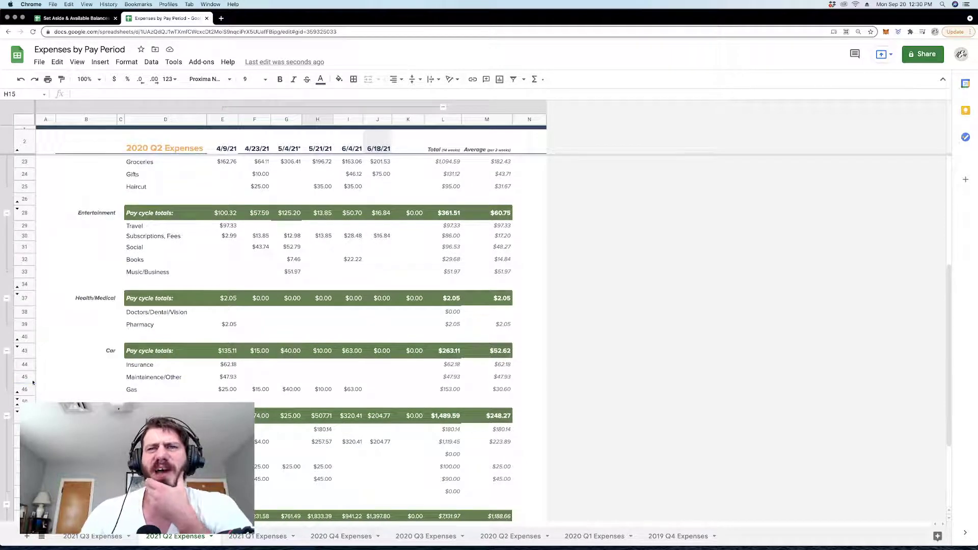
pyautogui.click(230, 353)
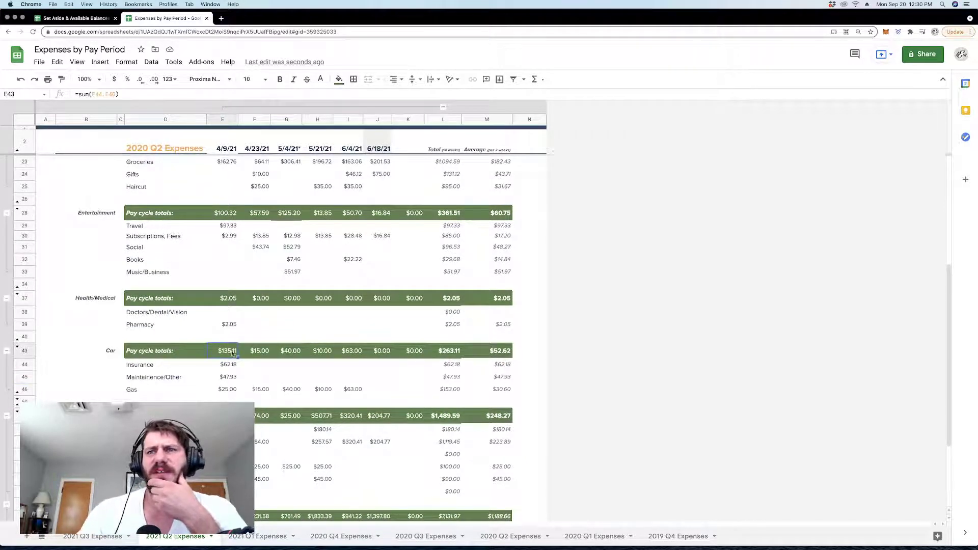
pyautogui.doubleClick(233, 353)
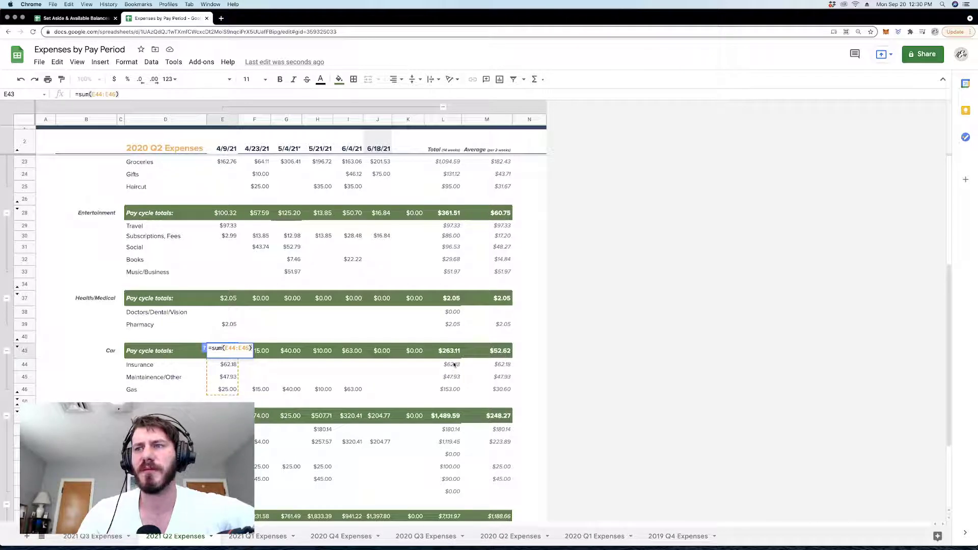
pyautogui.press('Return')
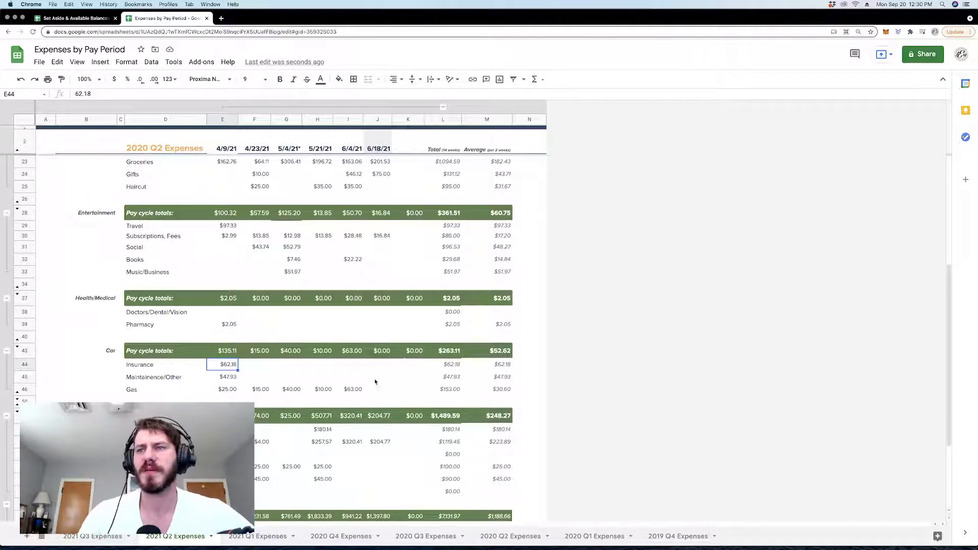
# - Review the Car category's Insurance and Maintainence/Other lines and their 4/9/21 amounts
pyautogui.scroll(-1, 382, 381)
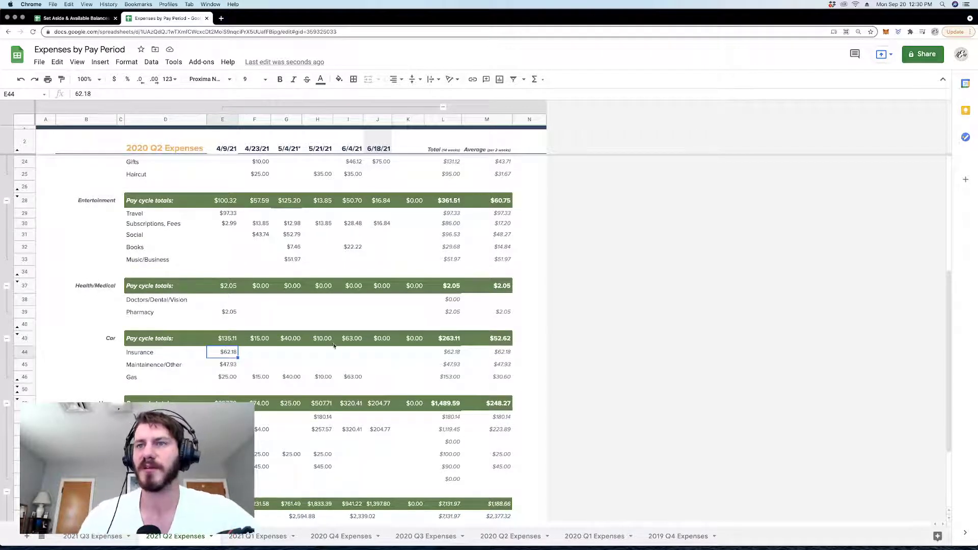
pyautogui.scroll(-1, 352, 336)
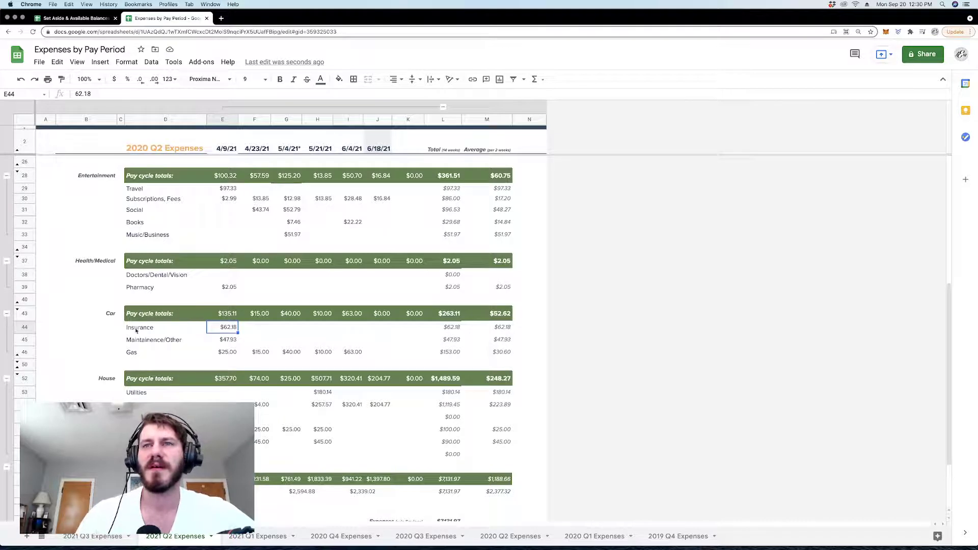
pyautogui.moveTo(136, 329); pyautogui.dragTo(138, 346)
pyautogui.click(233, 330)
pyautogui.click(222, 343)
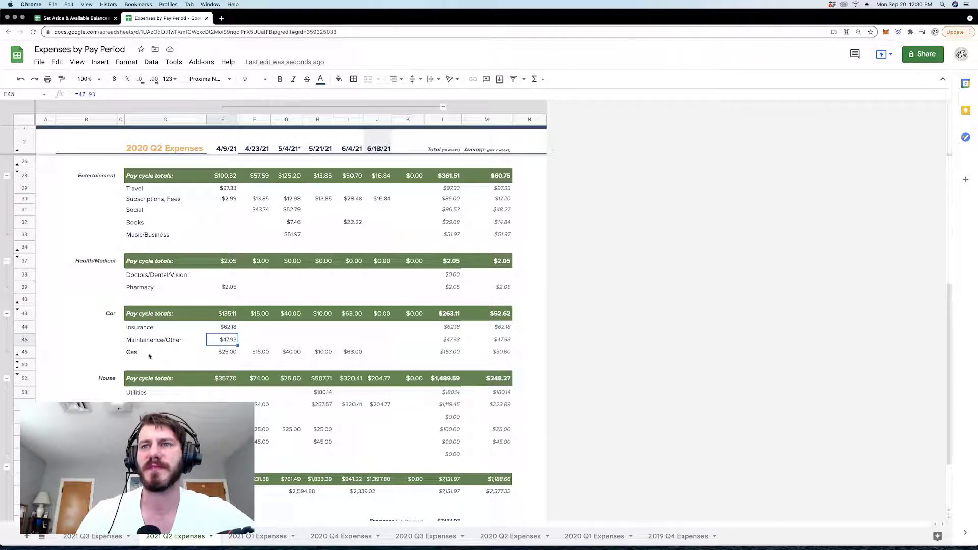
# - Review the House category's lines, including Utilities, Renovations/Decor, Oil and Phone, down to Property Taxes/Fees
pyautogui.scroll(-2, 221, 352)
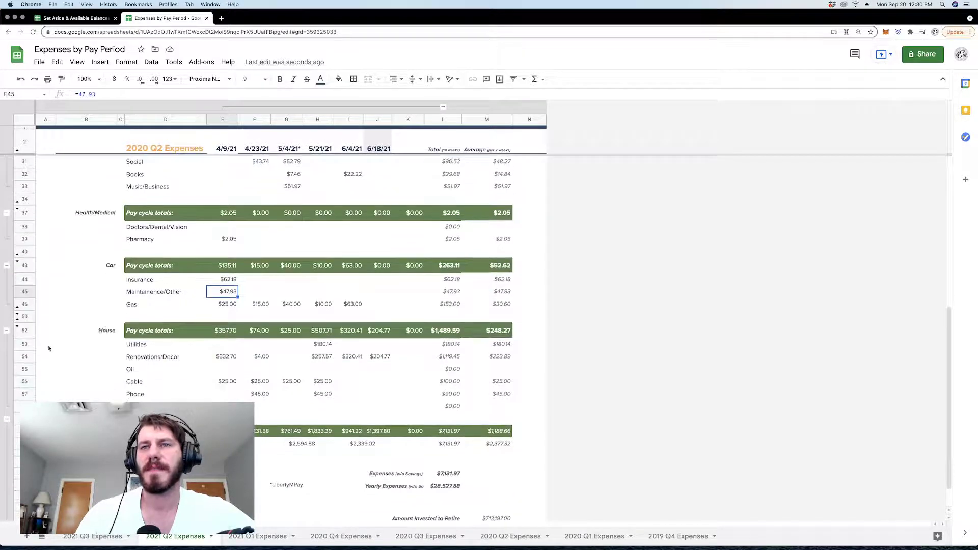
pyautogui.click(71, 345)
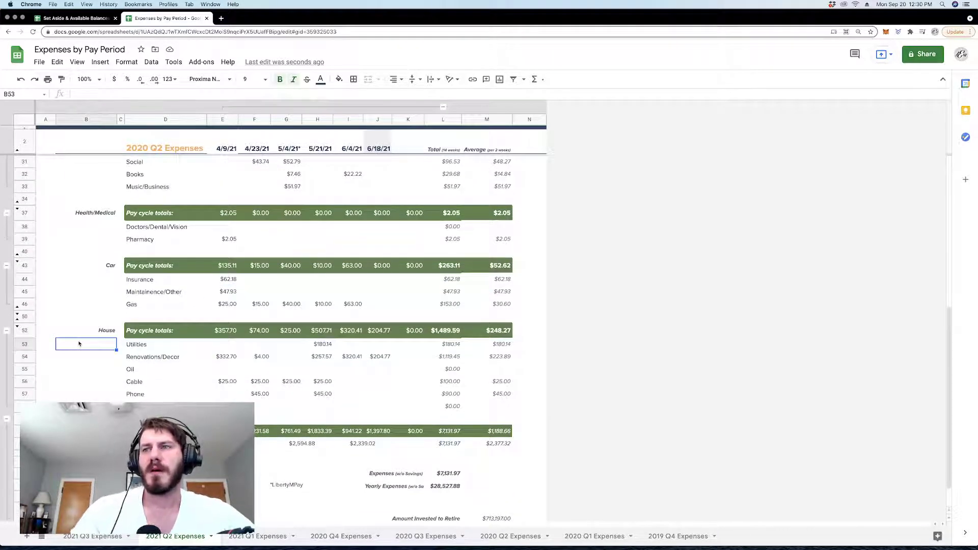
pyautogui.click(98, 334)
pyautogui.click(137, 349)
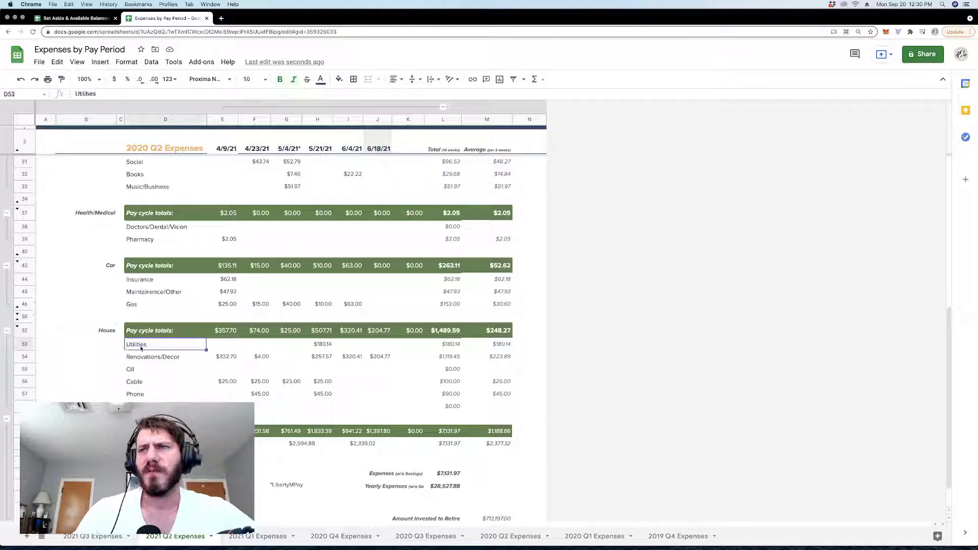
pyautogui.click(131, 374)
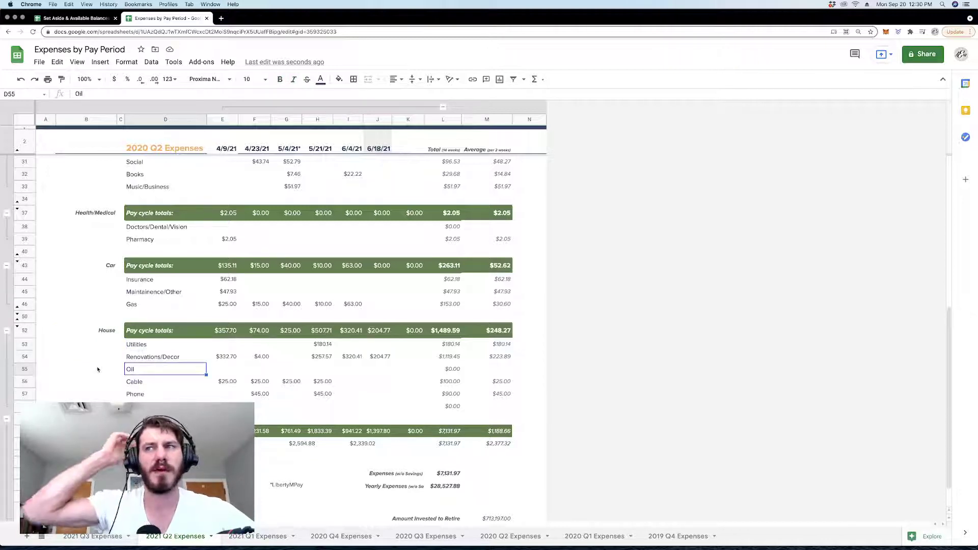
pyautogui.press('Up')
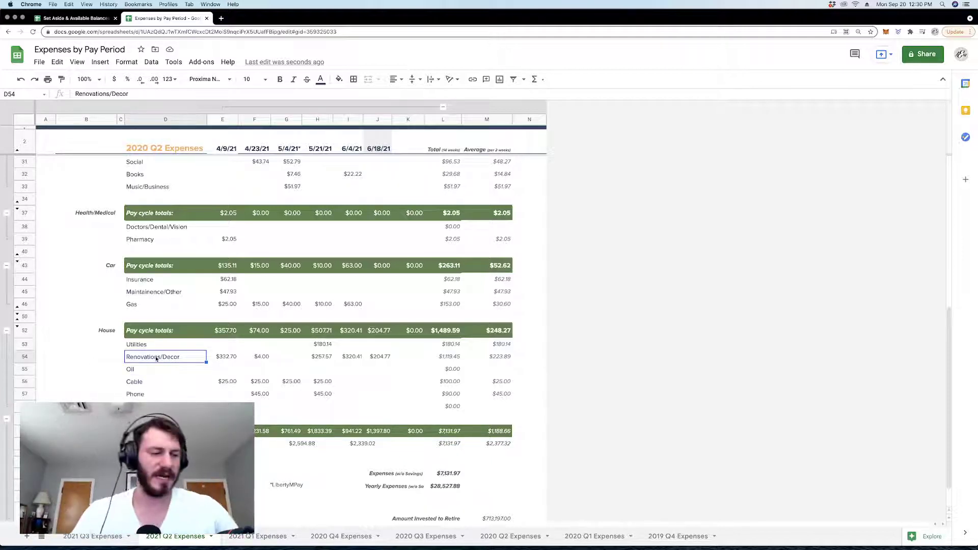
pyautogui.click(146, 395)
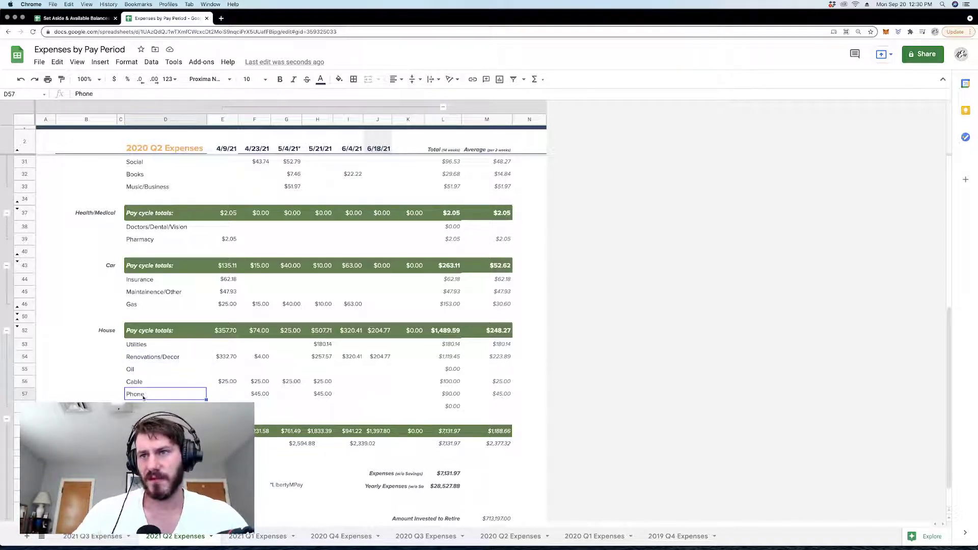
pyautogui.click(89, 394)
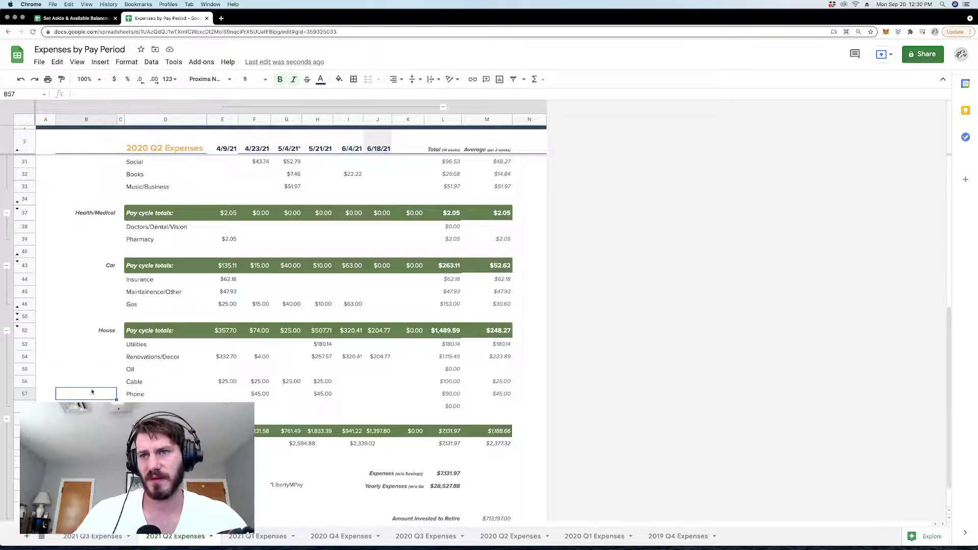
pyautogui.scroll(-2, 91, 392)
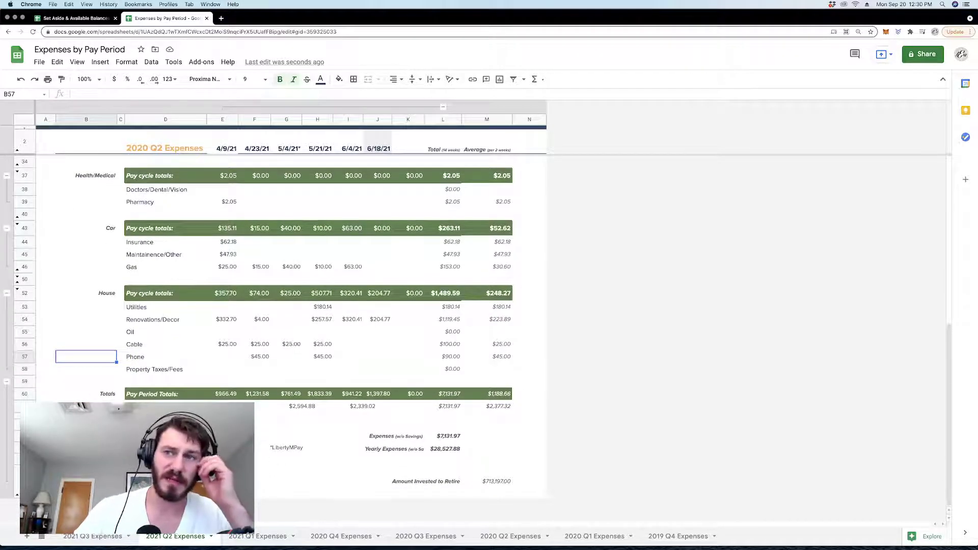
# - Skim the whole 2021 Q2 Expenses sheet from Savings/Investments down to the pay period totals and retirement amount
pyautogui.scroll(10, 104, 355)
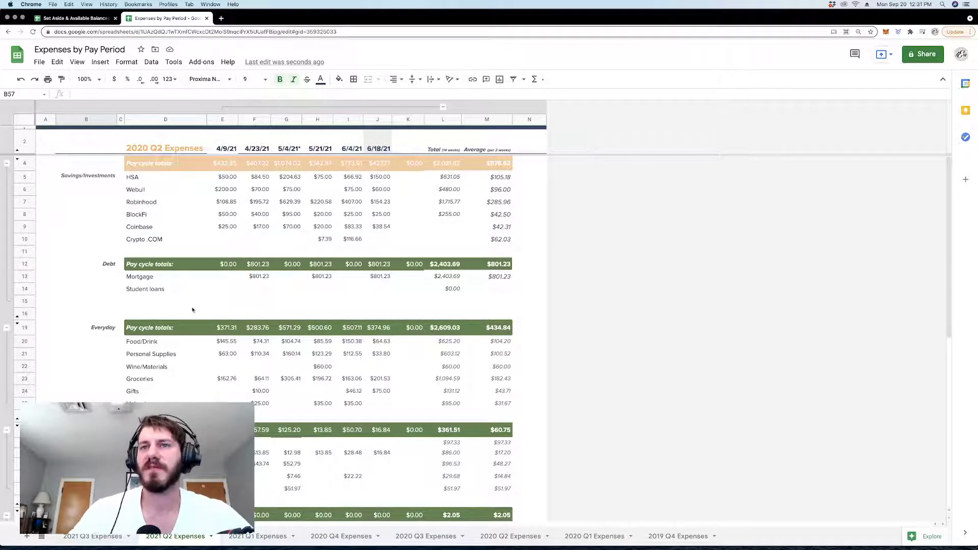
pyautogui.scroll(-5, 200, 377)
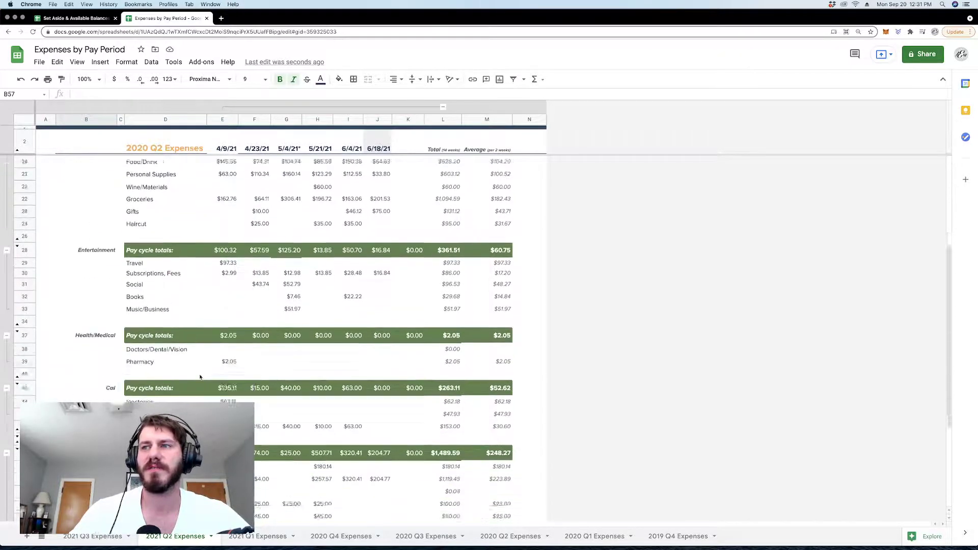
pyautogui.scroll(5, 201, 376)
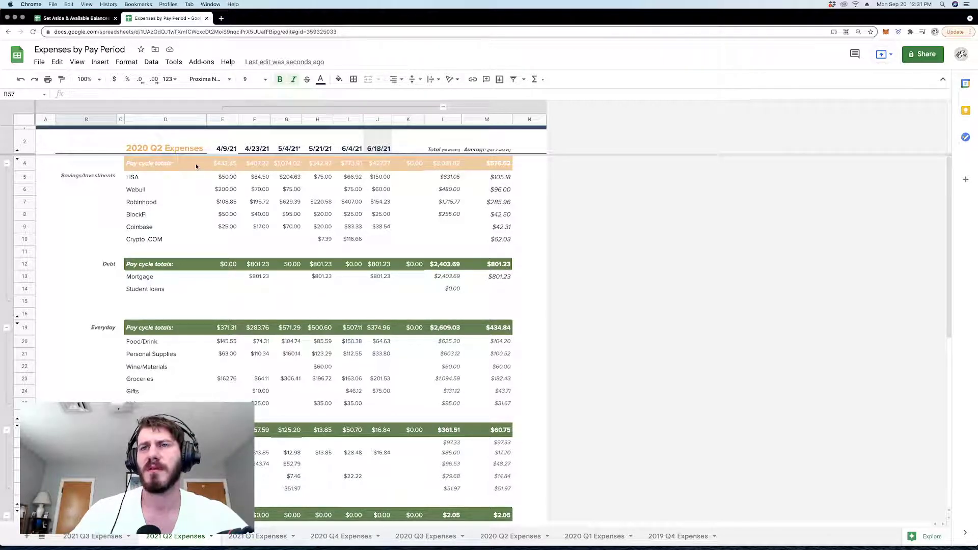
pyautogui.scroll(-10, 203, 233)
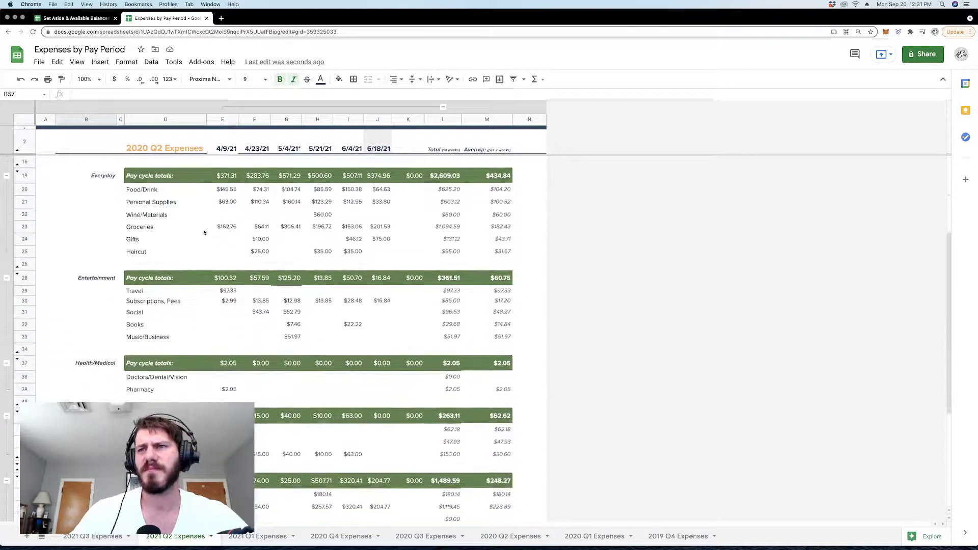
pyautogui.scroll(-2, 204, 232)
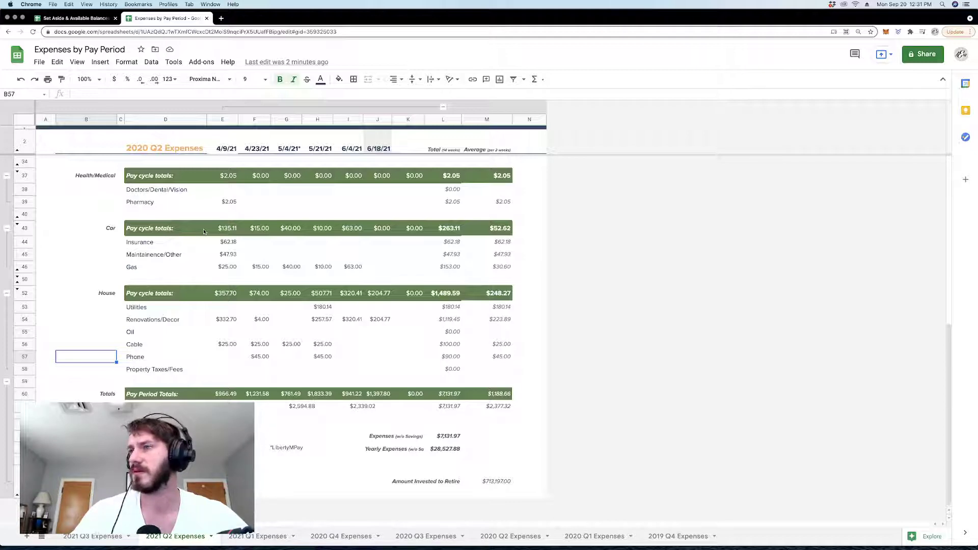
pyautogui.scroll(10, 203, 231)
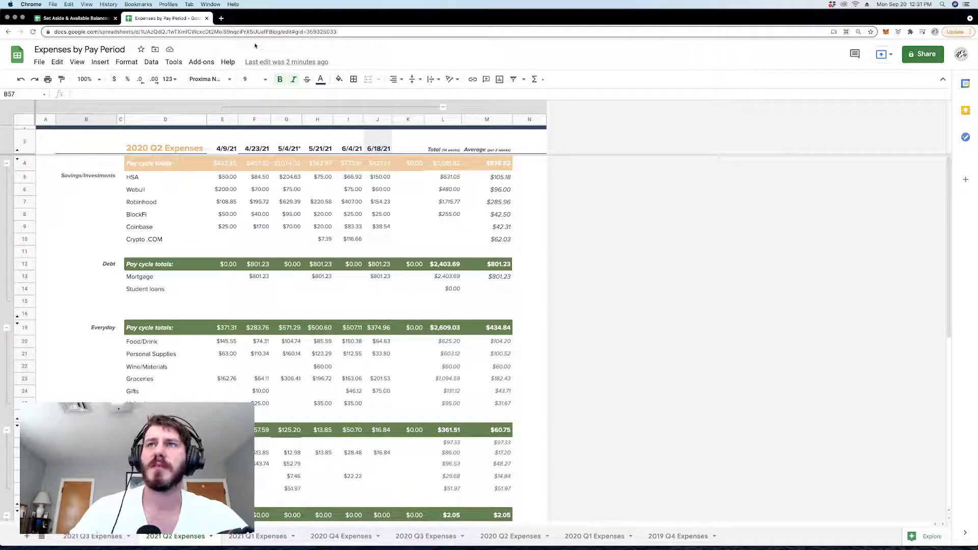
# - Switch to the Set Aside & Available Balances by Pay Period spreadsheet and view its August 13th, 2021 section
pyautogui.click(76, 18)
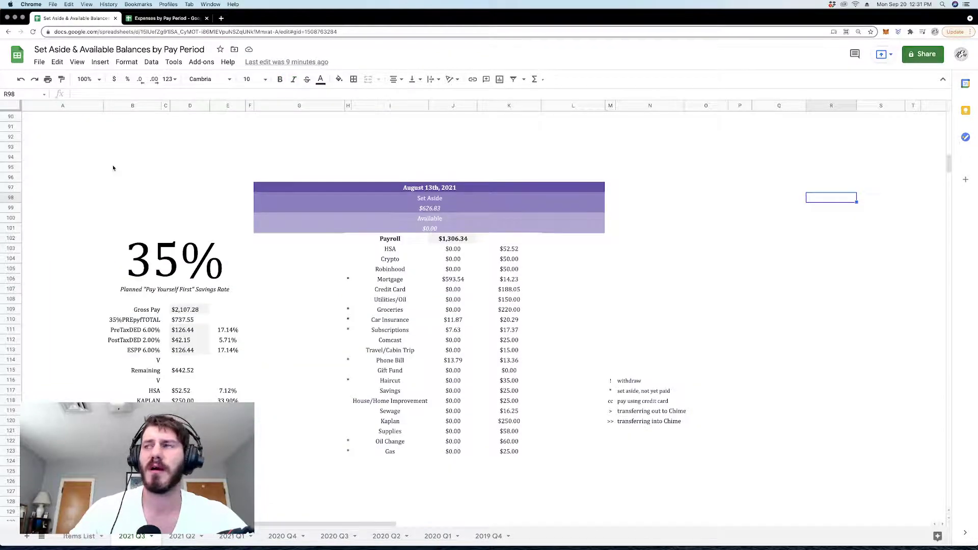
pyautogui.click(56, 112)
pyautogui.click(58, 121)
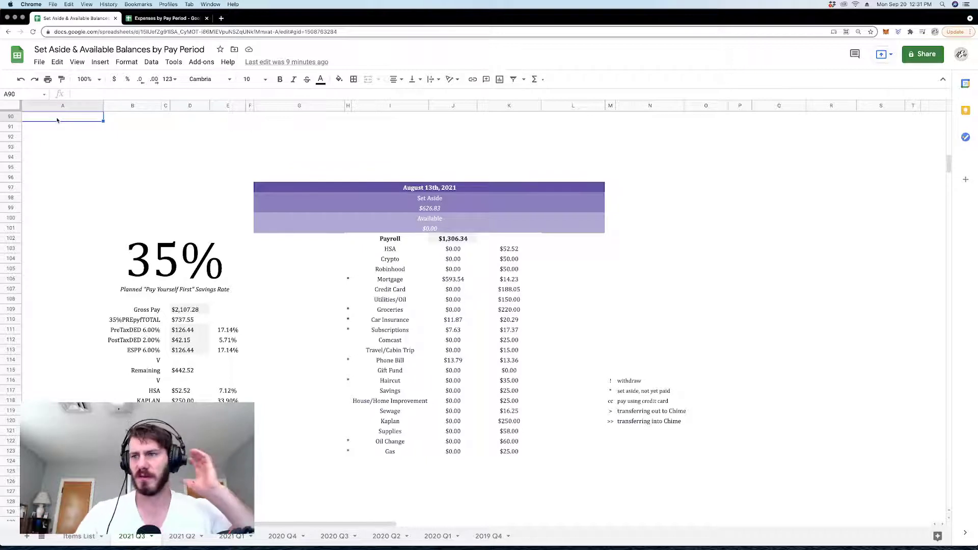
# - Page through the quarterly sheets from 2019 Q4 forward to 2021 Q2 and return to the 2021 Q3 sheet
pyautogui.click(493, 541)
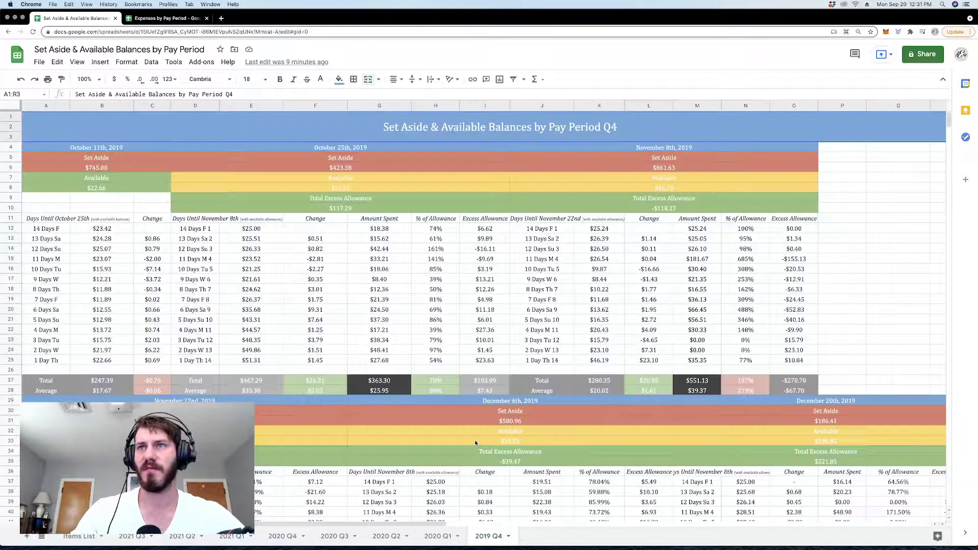
pyautogui.click(428, 534)
pyautogui.click(382, 537)
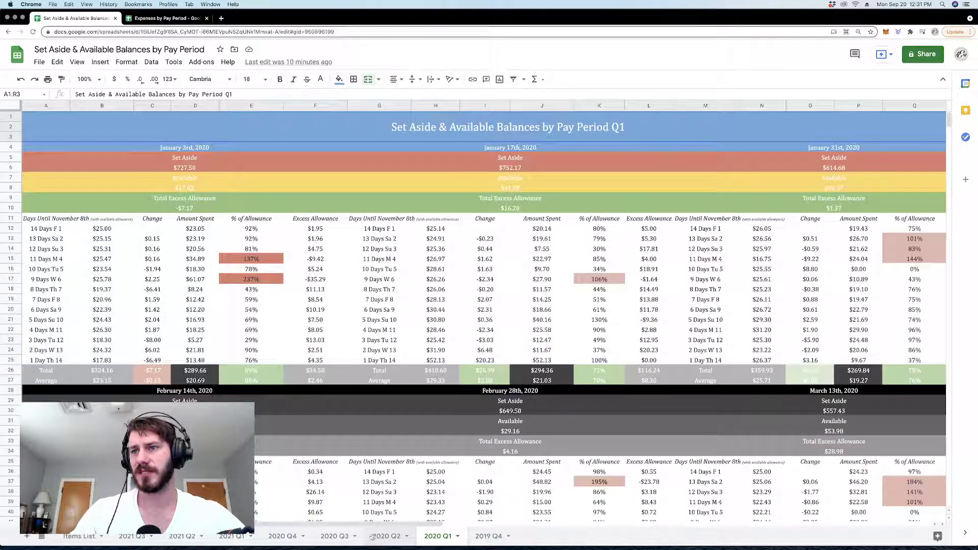
pyautogui.click(331, 536)
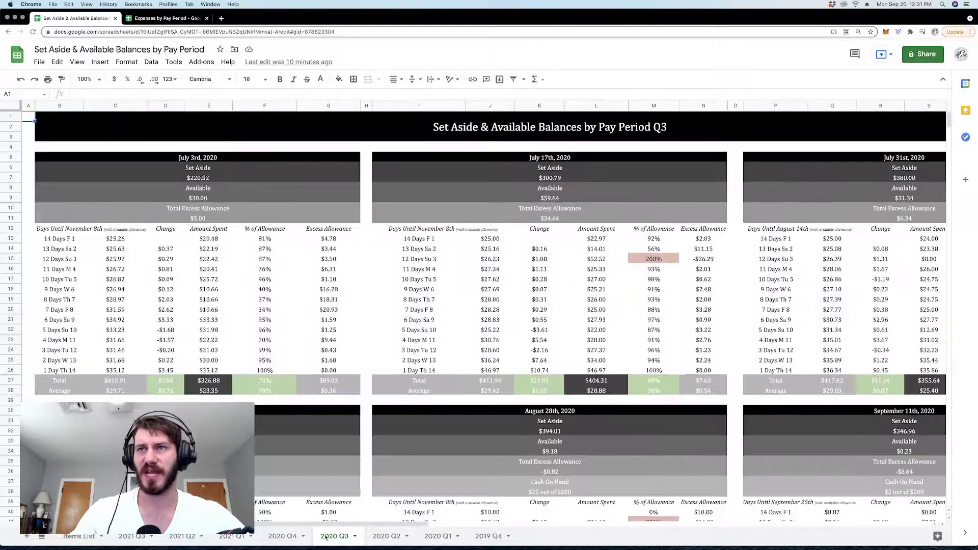
pyautogui.click(282, 536)
pyautogui.click(240, 536)
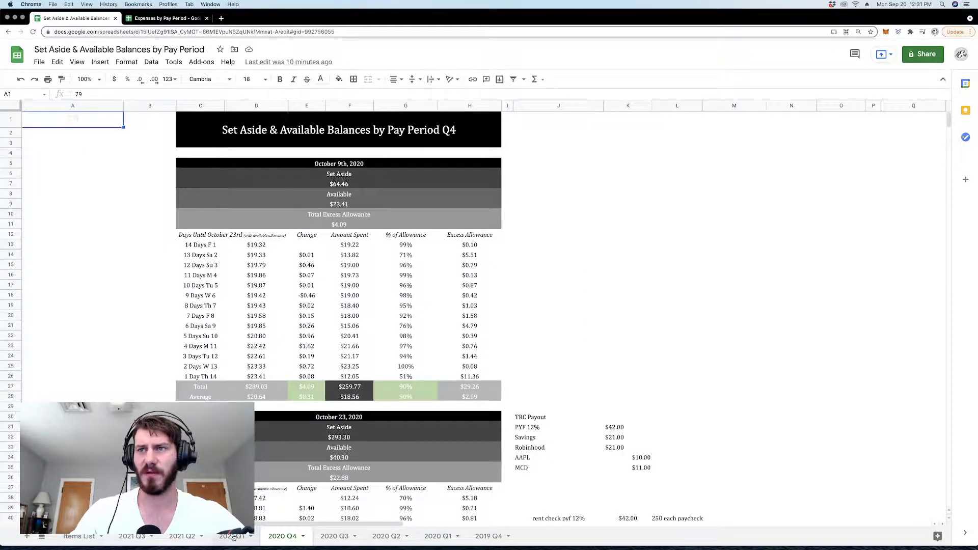
pyautogui.click(188, 536)
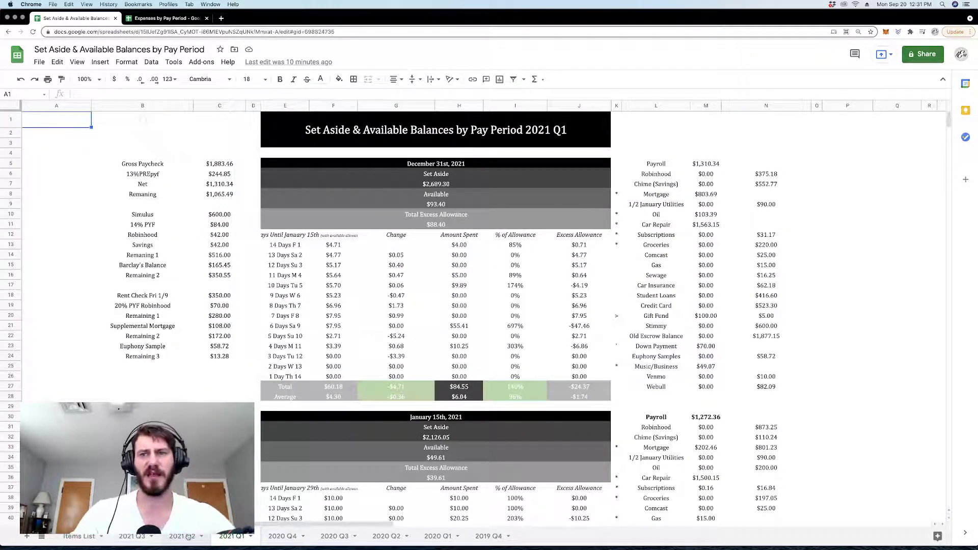
pyautogui.click(132, 536)
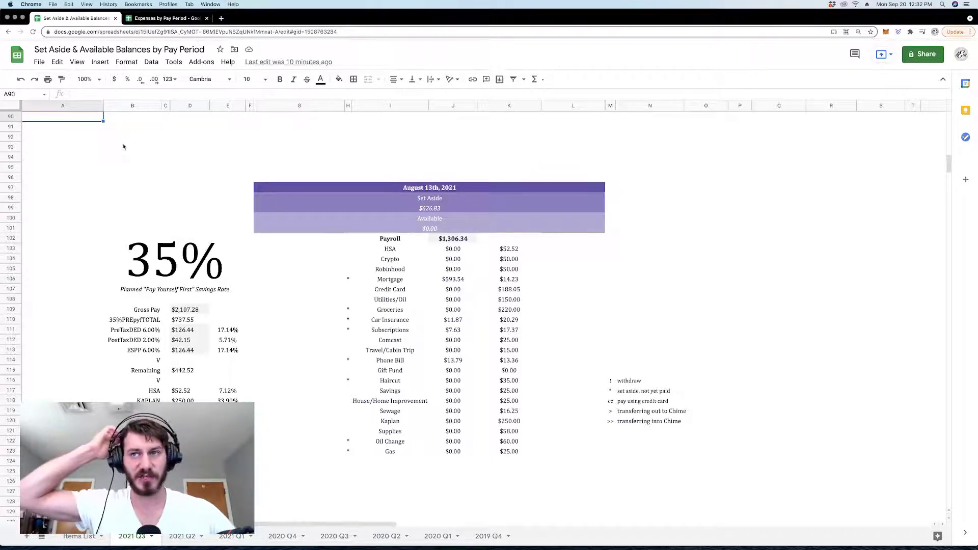
# - Examine the planned "Pay Yourself First" savings rate and the set-aside amounts for Mortgage, Groceries and Gift Fund
pyautogui.click(166, 241)
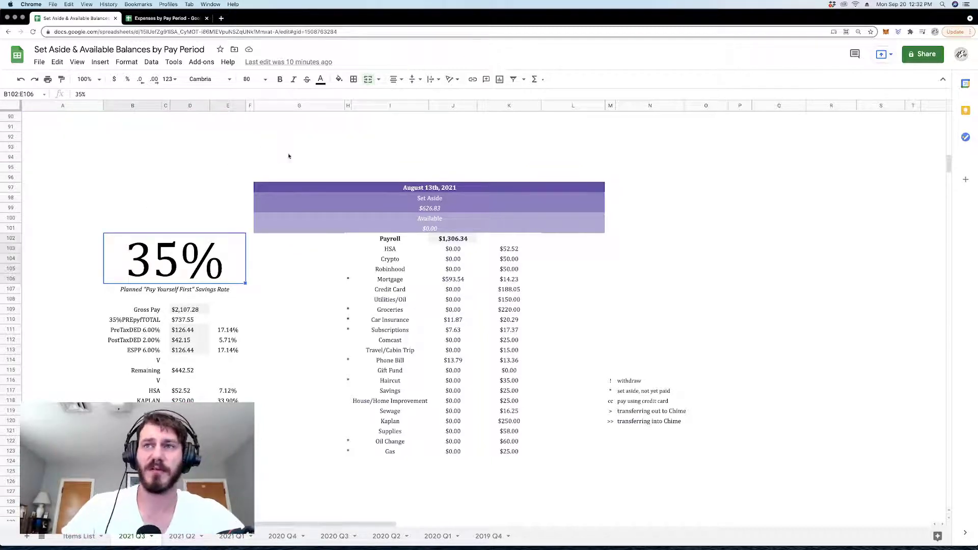
pyautogui.click(464, 167)
pyautogui.click(622, 168)
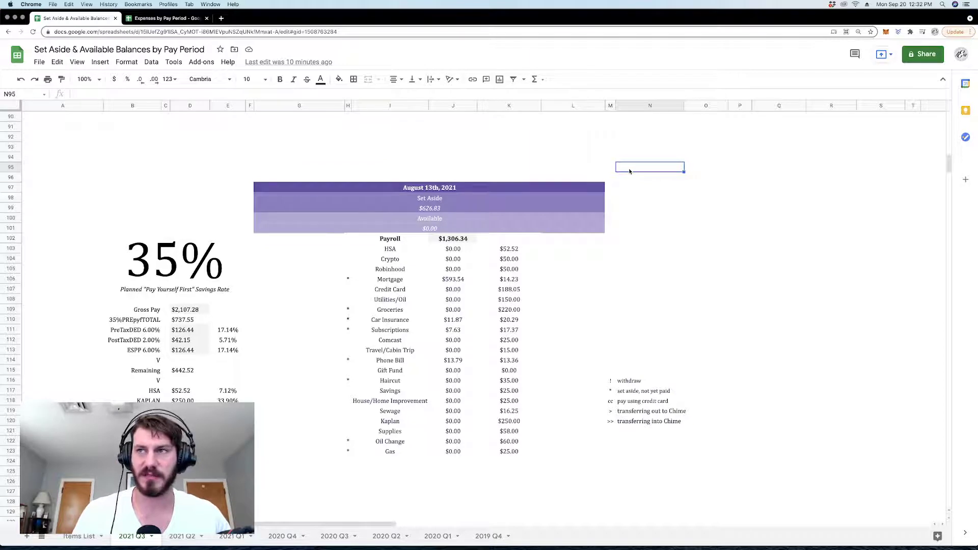
pyautogui.click(463, 279)
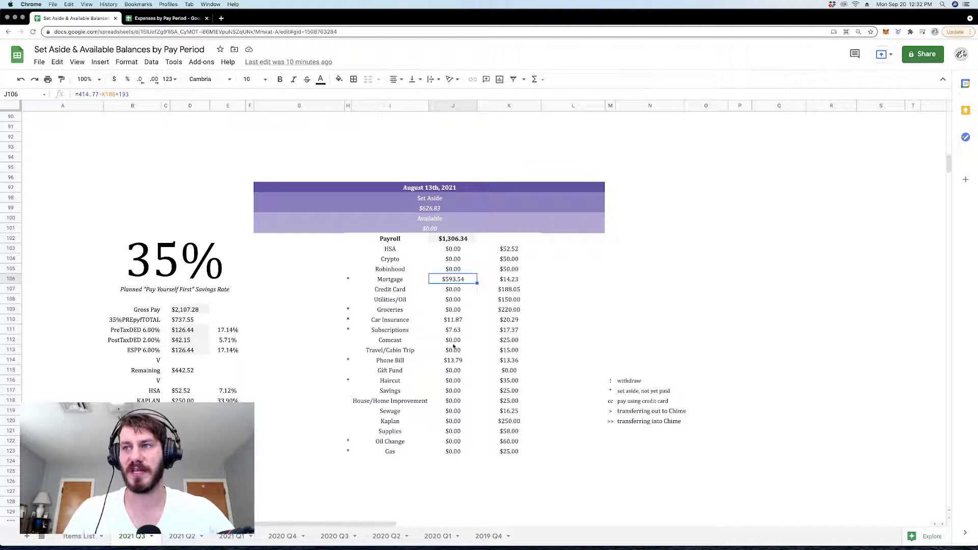
pyautogui.click(458, 311)
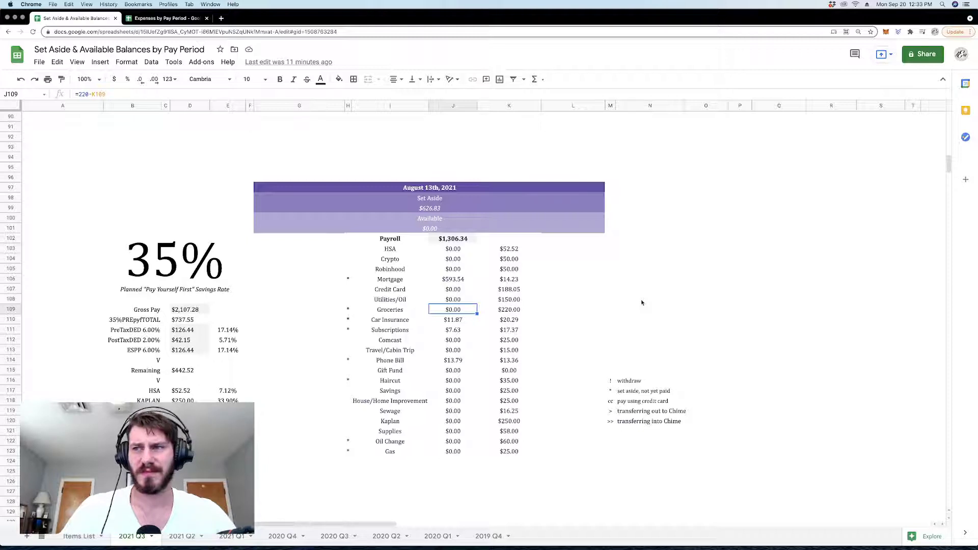
pyautogui.click(452, 371)
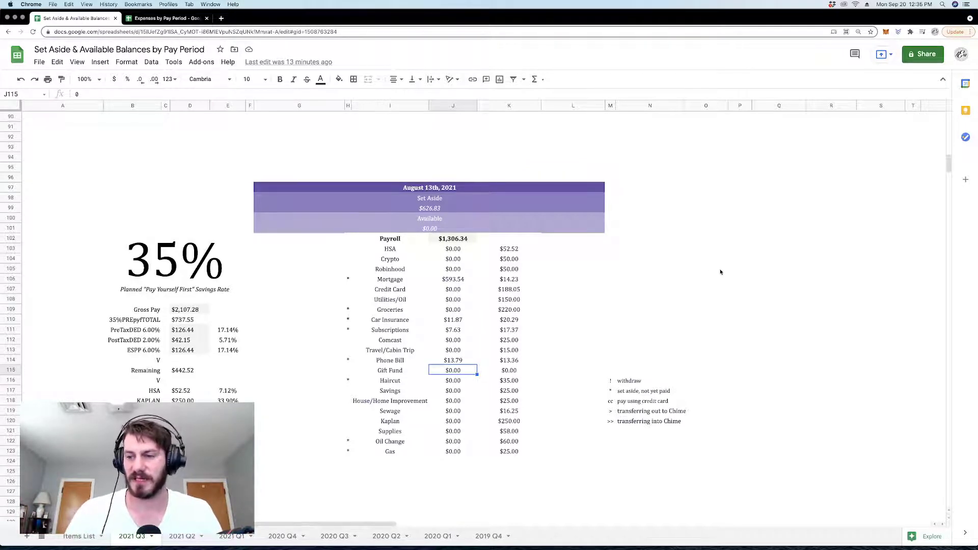
# - Examine the August 13th, 2021 header, its Set Aside total and the column of item amounts that feeds it
pyautogui.click(464, 191)
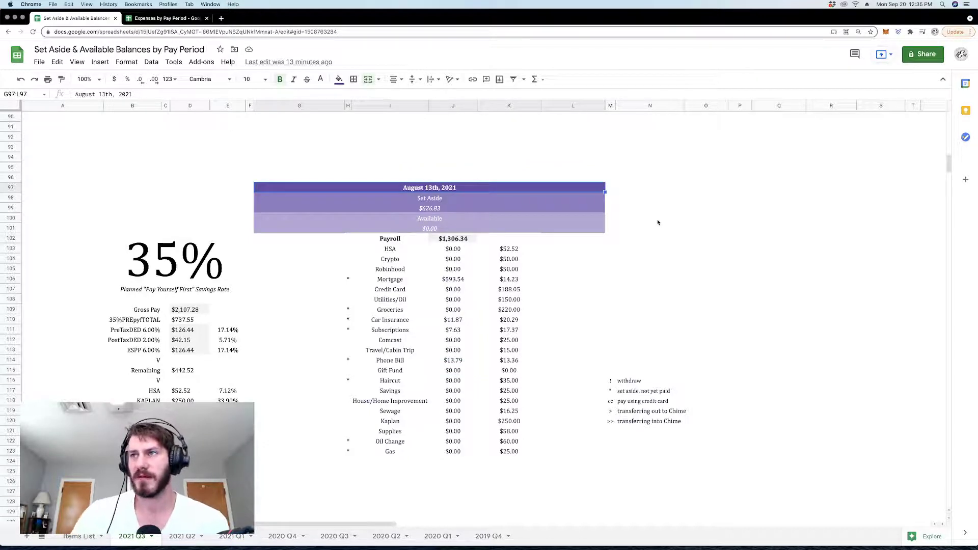
pyautogui.click(458, 207)
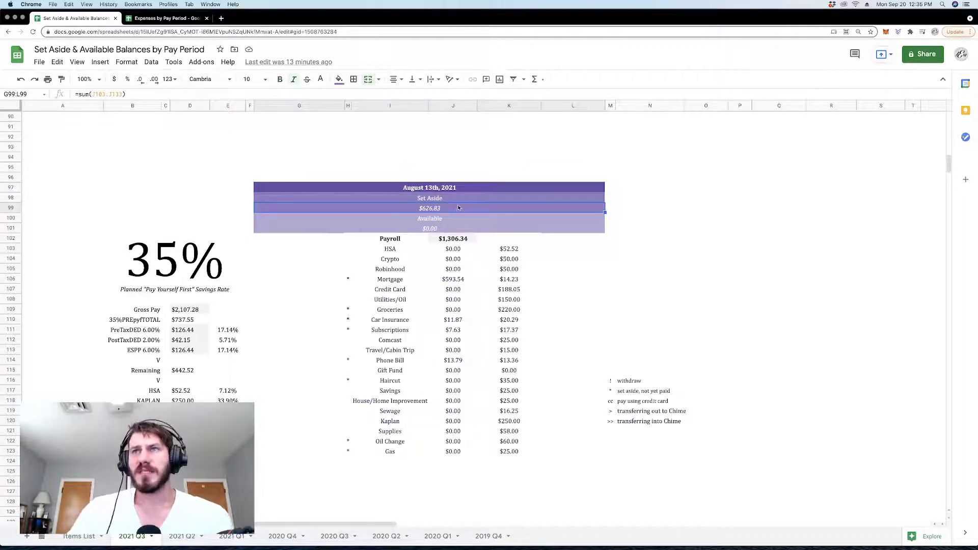
pyautogui.moveTo(452, 249); pyautogui.dragTo(458, 461)
pyautogui.click(621, 301)
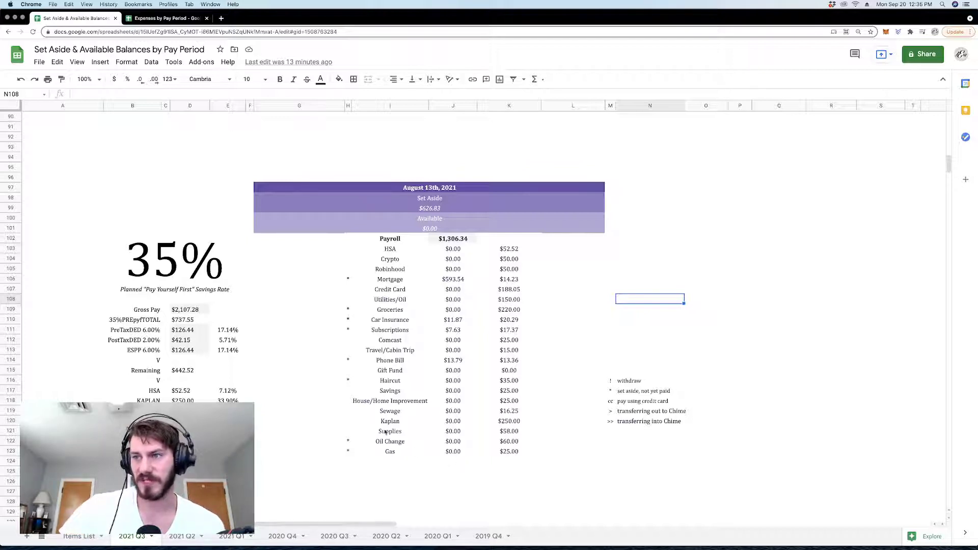
# - Rename the Supplies item in the August 13th, 2021 list as Excess
pyautogui.moveTo(387, 433); pyautogui.dragTo(530, 433)
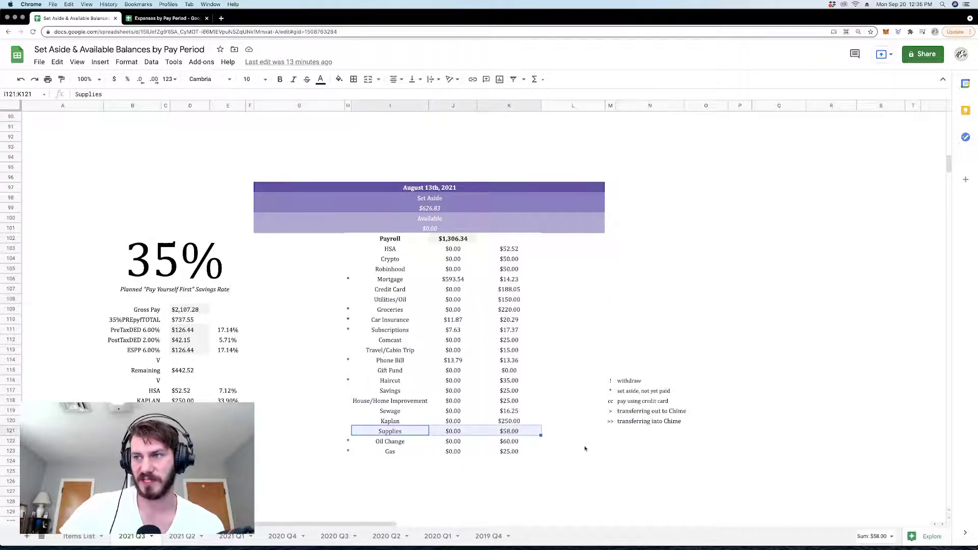
pyautogui.click(393, 434)
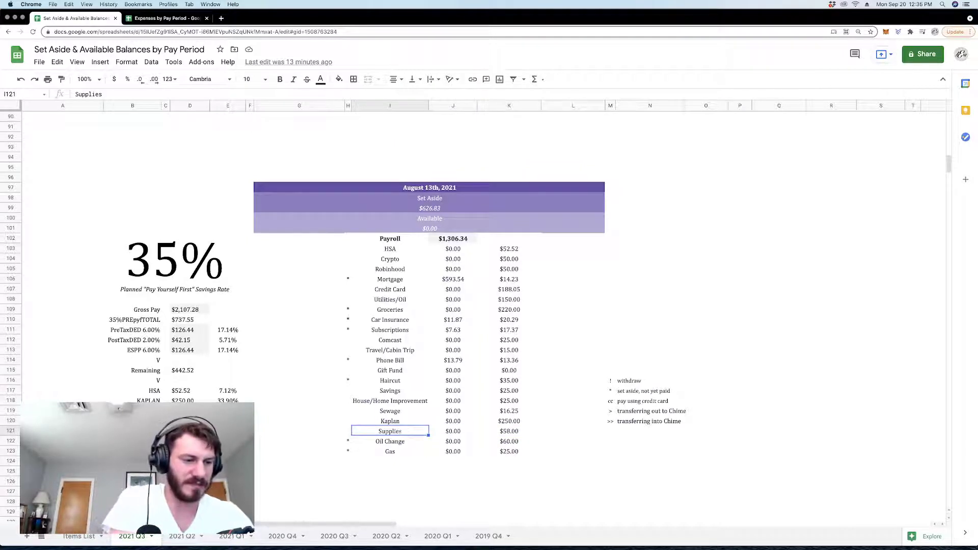
pyautogui.write('Excess')
pyautogui.press('Return')
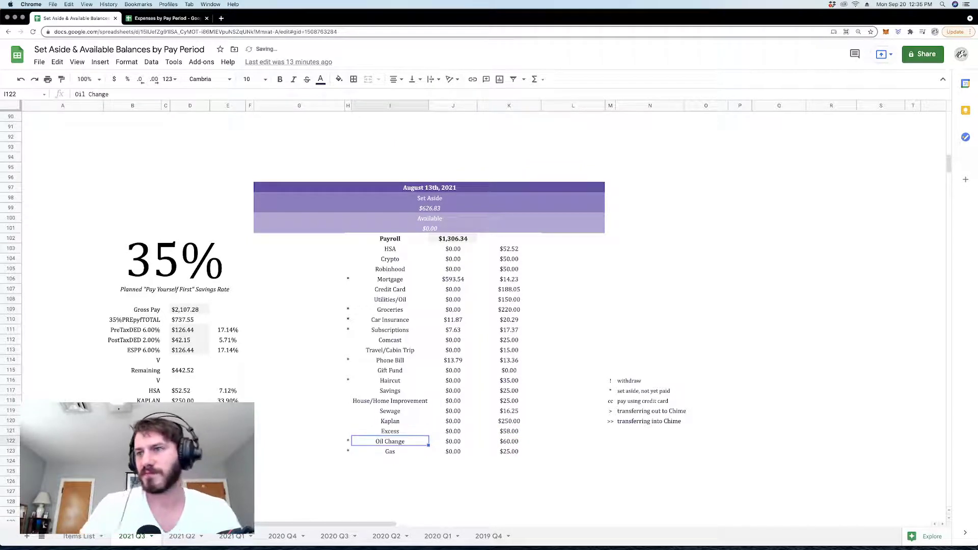
pyautogui.click(390, 465)
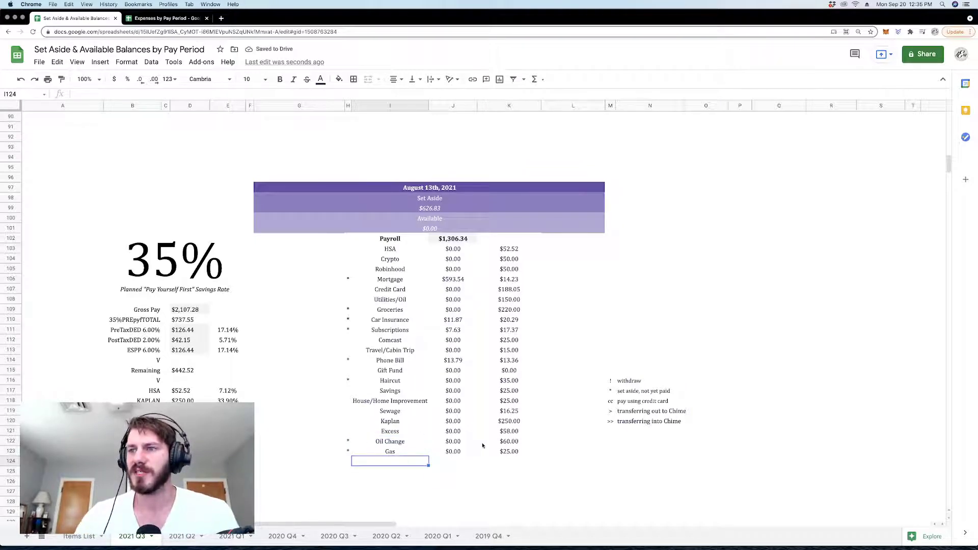
# - Examine the Oil Change, Mortgage, Gas, Excess and Travel/Cabin Trip lines of the August 13th, 2021 list
pyautogui.moveTo(386, 445); pyautogui.dragTo(509, 442)
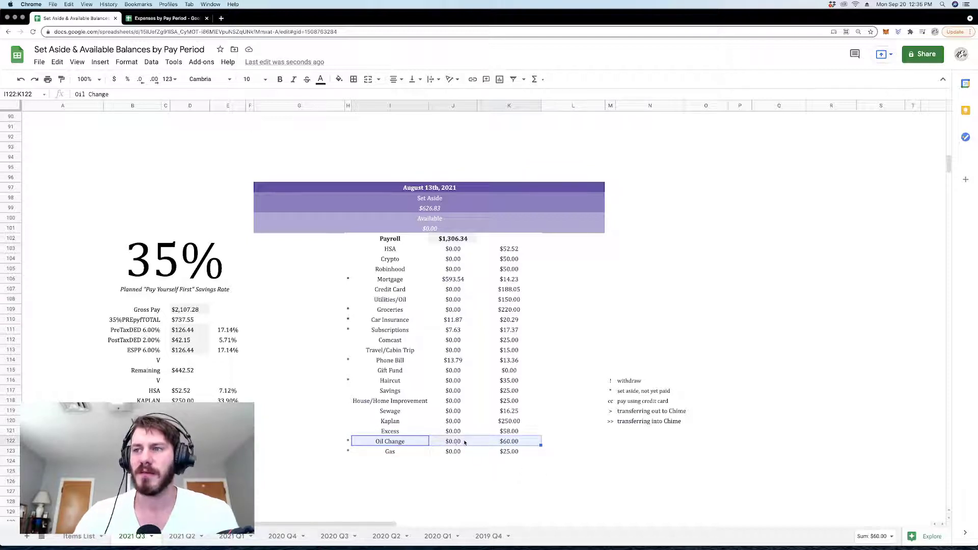
pyautogui.click(453, 279)
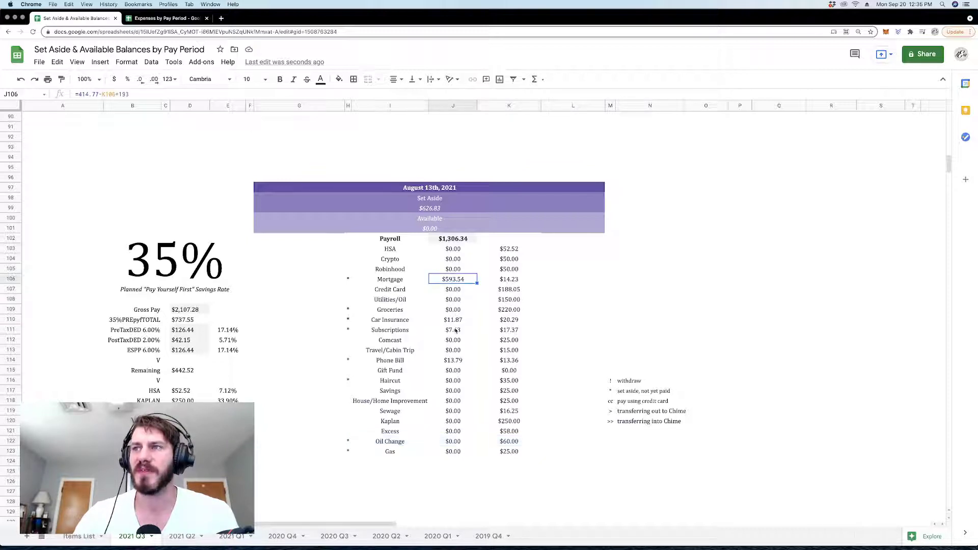
pyautogui.click(455, 449)
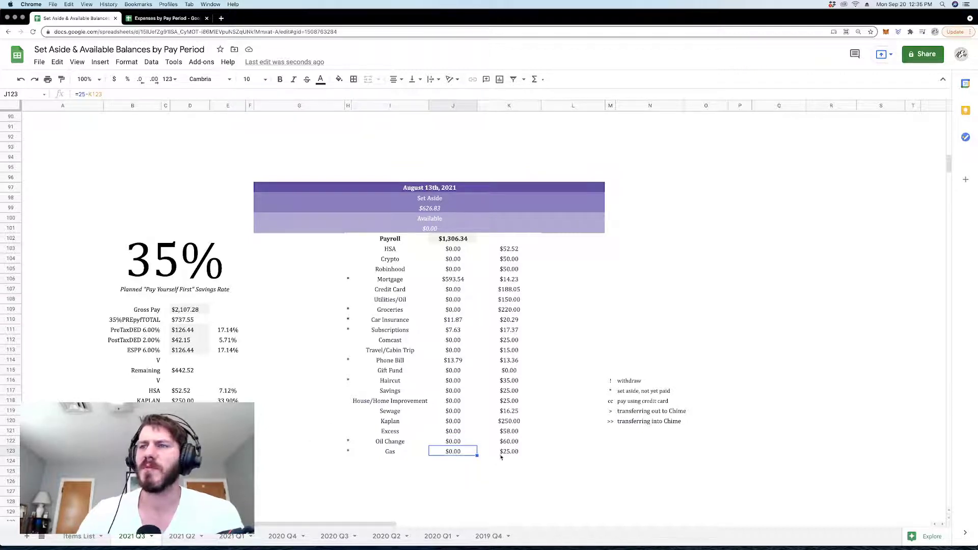
pyautogui.click(395, 433)
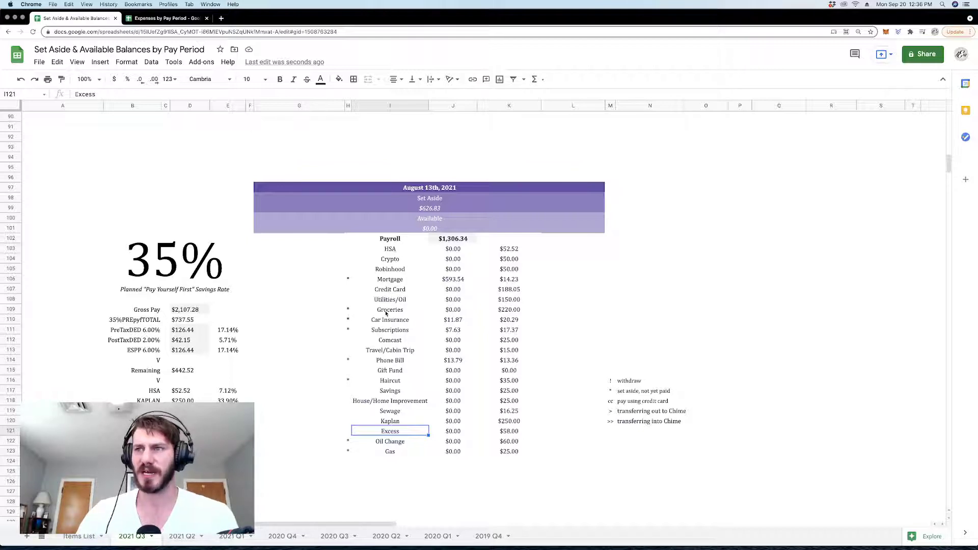
pyautogui.click(403, 352)
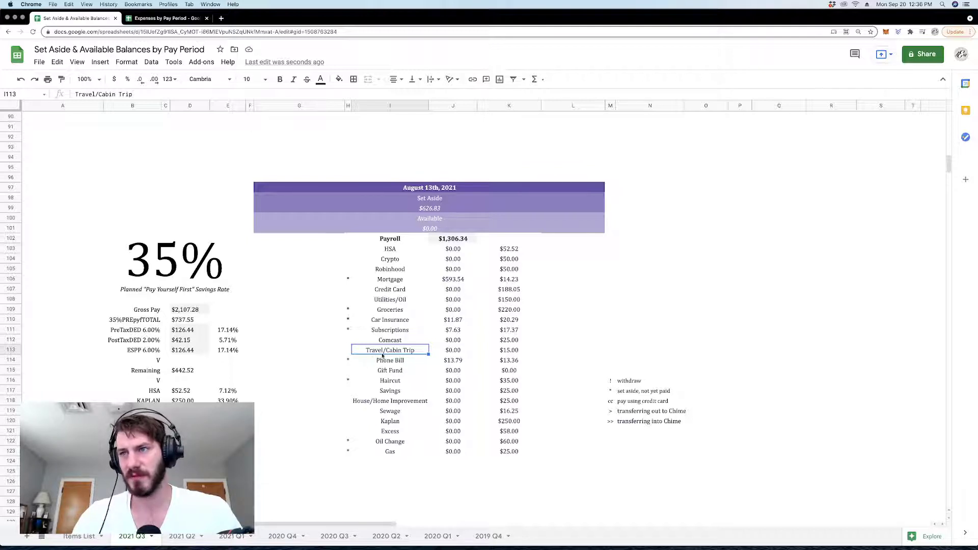
# - View the Items List sheet, and examine the Sewage line and its amounts on the 2021 Q3 sheet
pyautogui.click(81, 539)
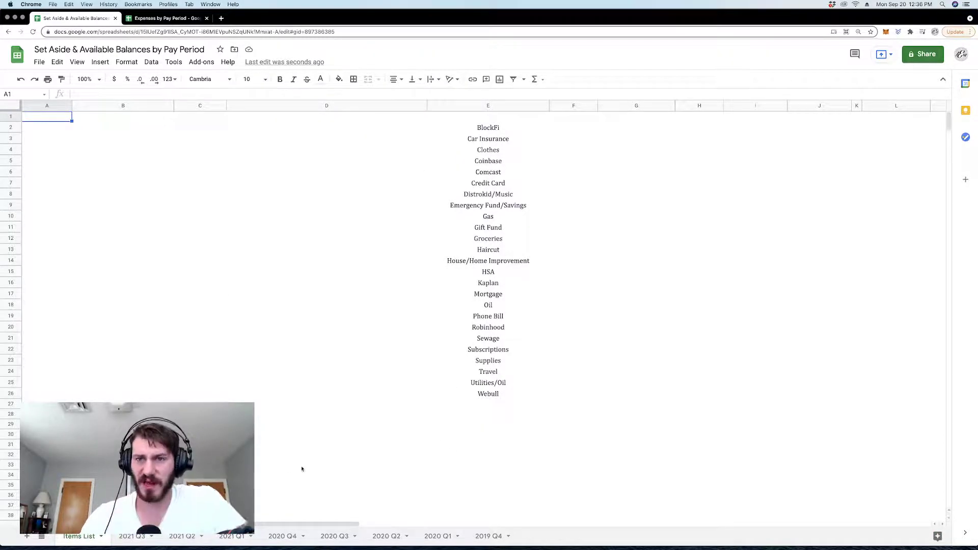
pyautogui.click(127, 540)
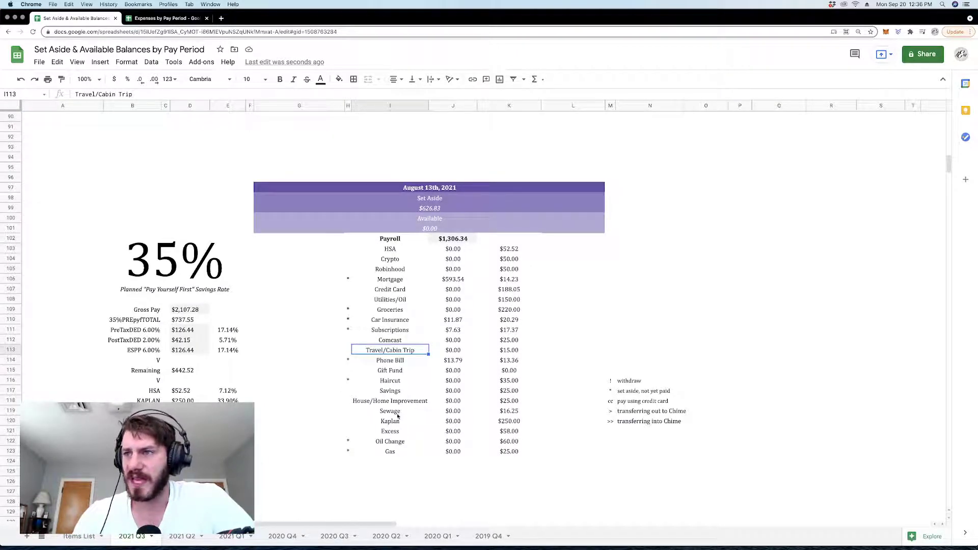
pyautogui.moveTo(396, 413); pyautogui.dragTo(541, 411)
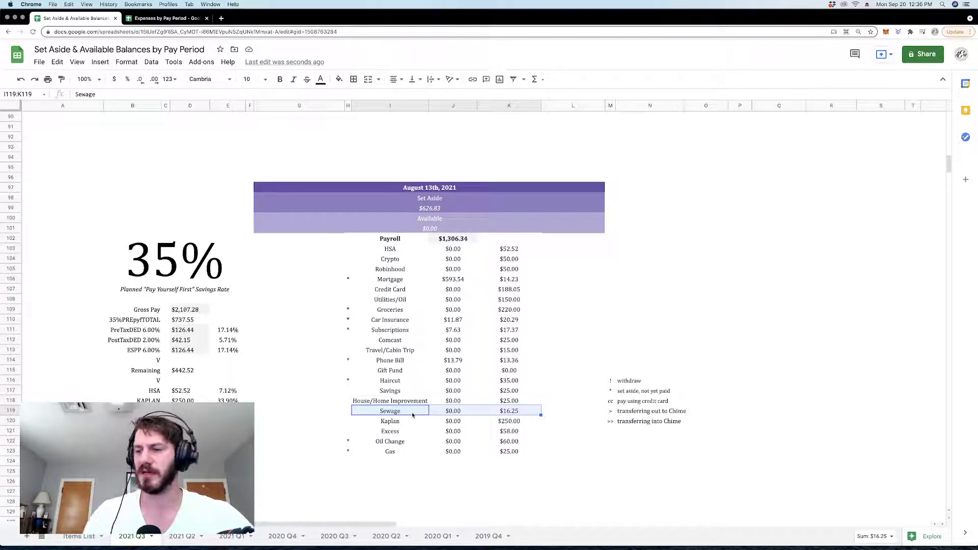
pyautogui.click(744, 299)
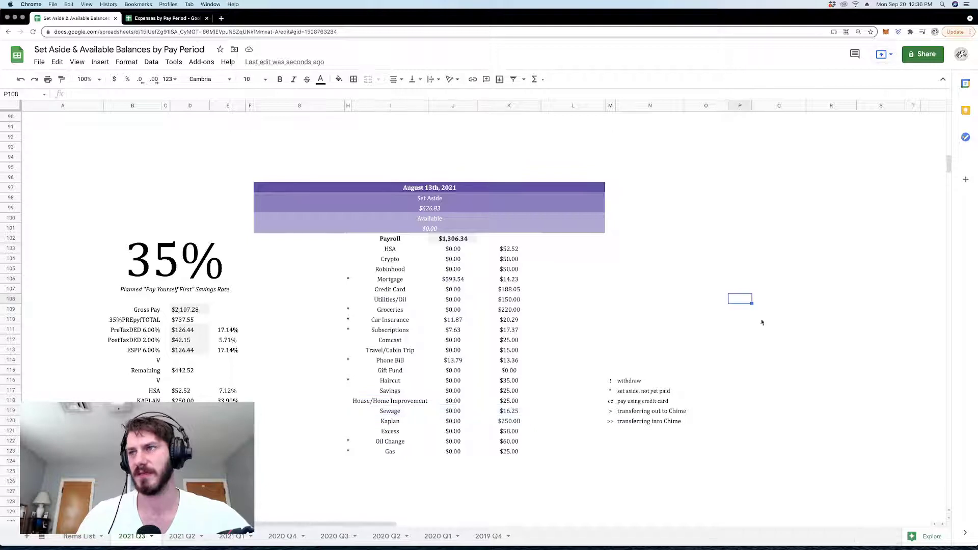
pyautogui.click(395, 413)
pyautogui.click(513, 412)
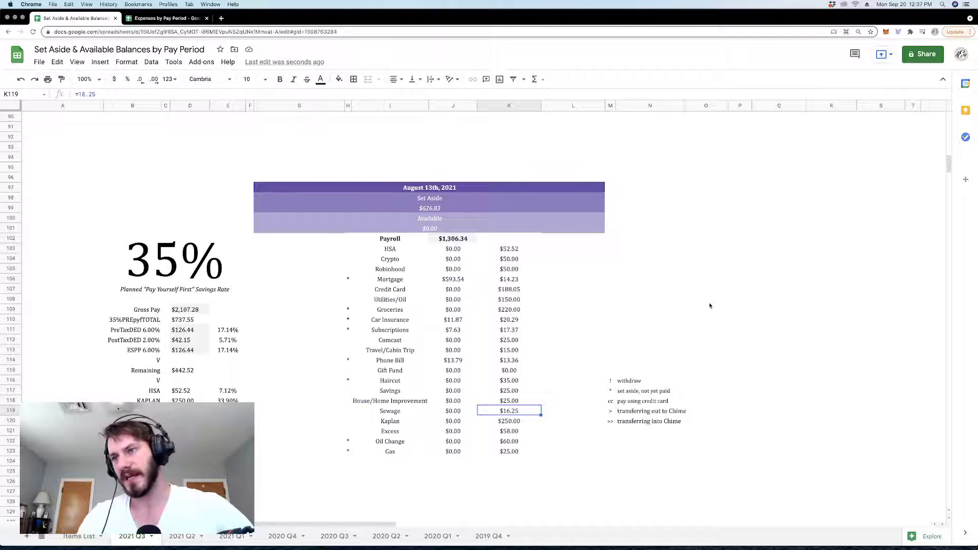
# - Inspect the formulas behind the Set Aside total and the Available balance of August 13th, 2021 without changing them
pyautogui.click(393, 251)
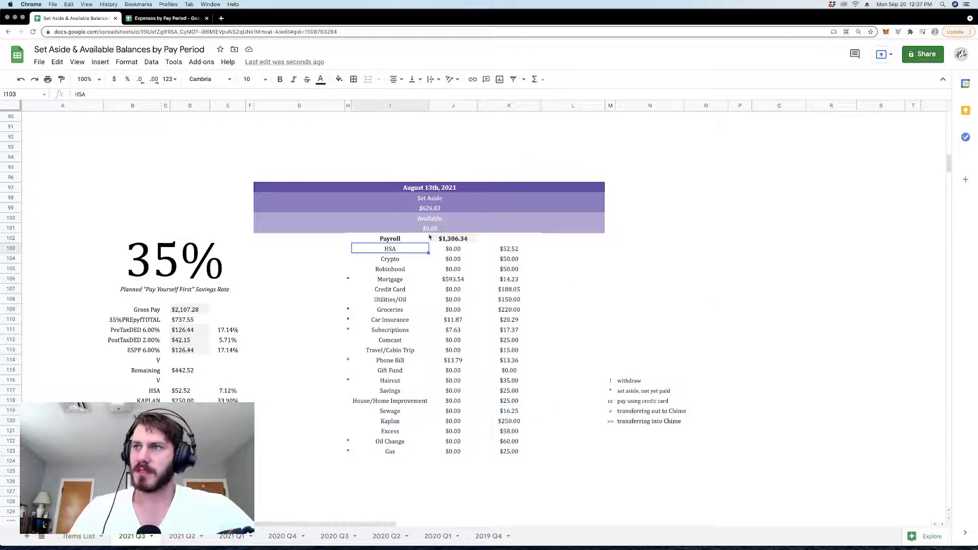
pyautogui.click(440, 208)
pyautogui.press('Return')
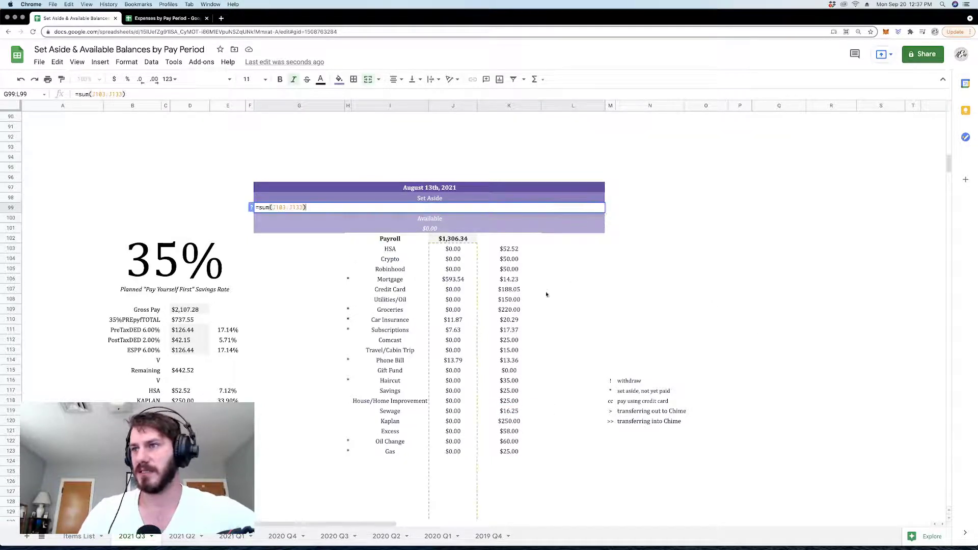
pyautogui.press('Return')
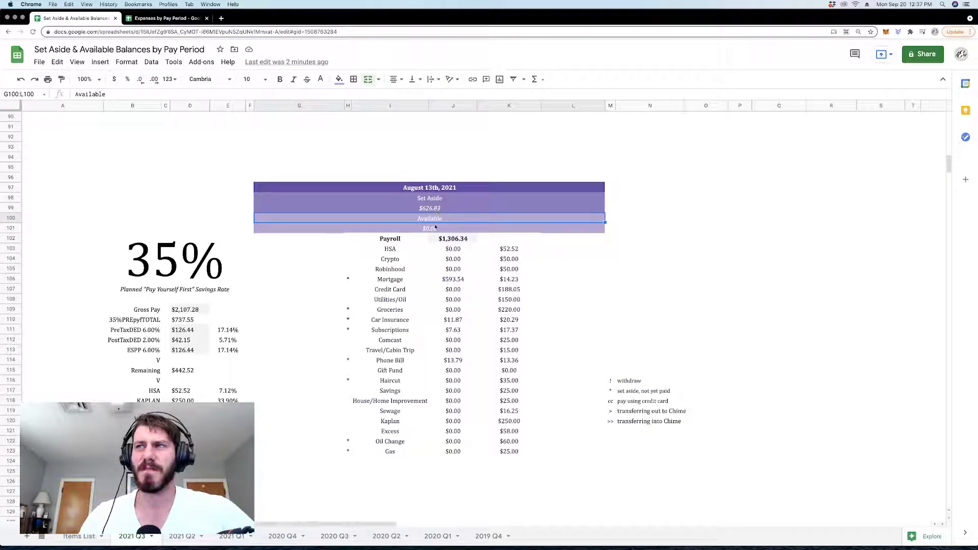
pyautogui.click(436, 230)
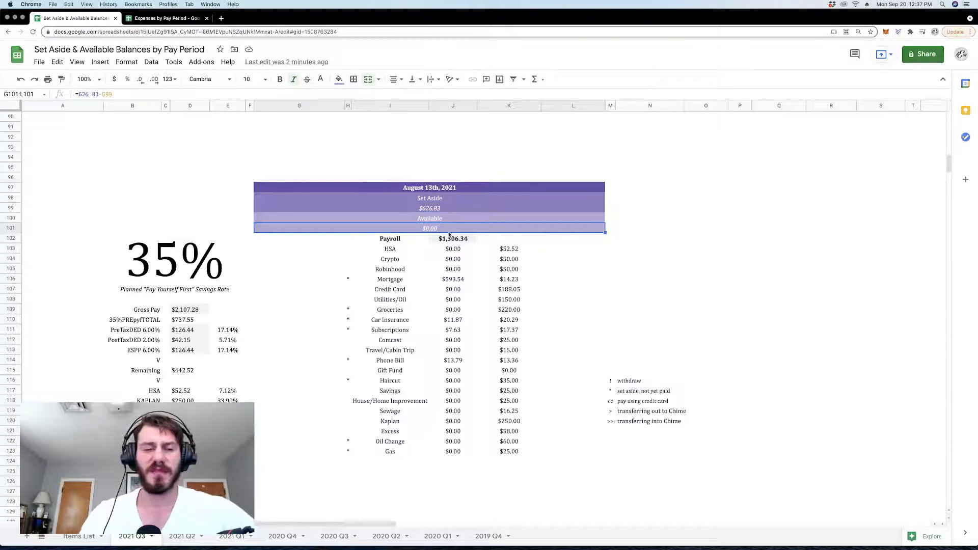
pyautogui.doubleClick(436, 231)
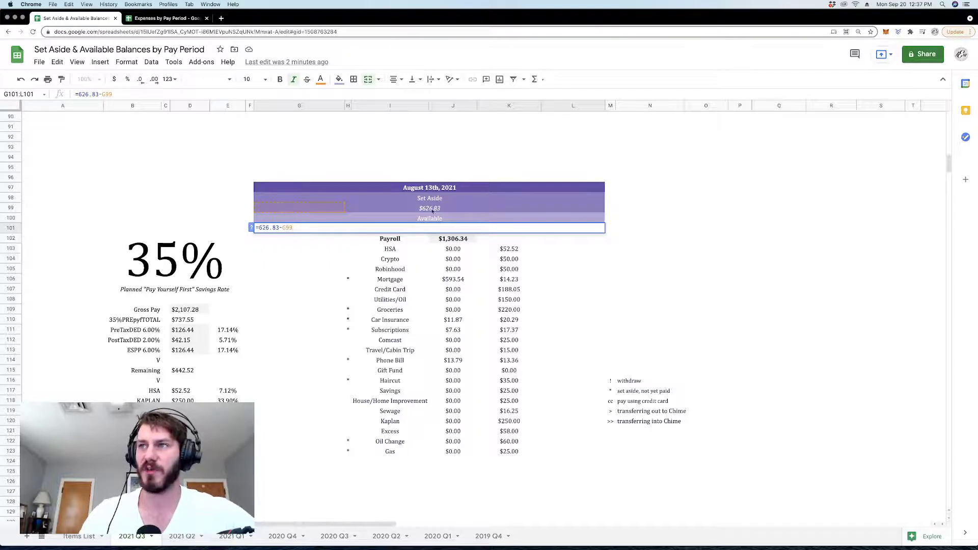
pyautogui.press('Return')
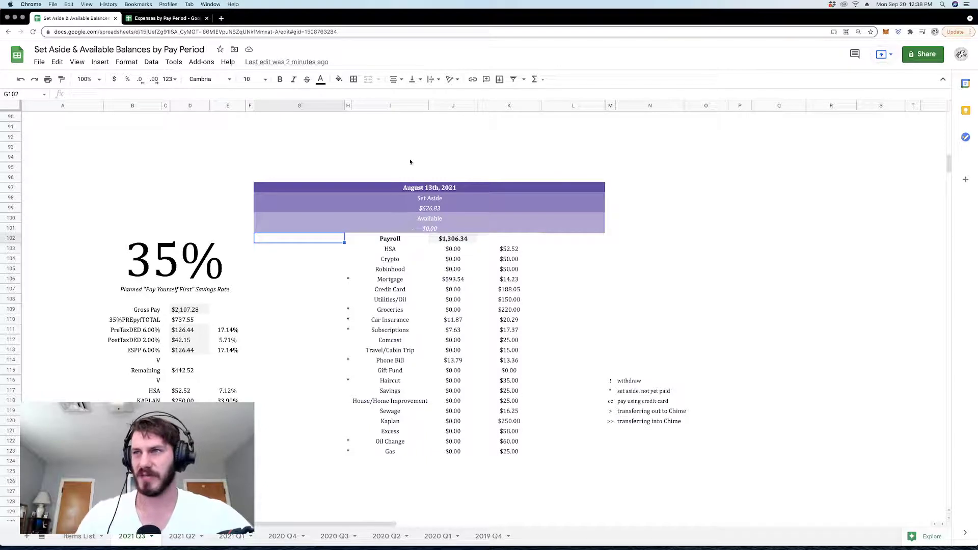
# - Examine the Payroll line and its amount above the August 13th, 2021 item list
pyautogui.click(391, 237)
pyautogui.click(460, 240)
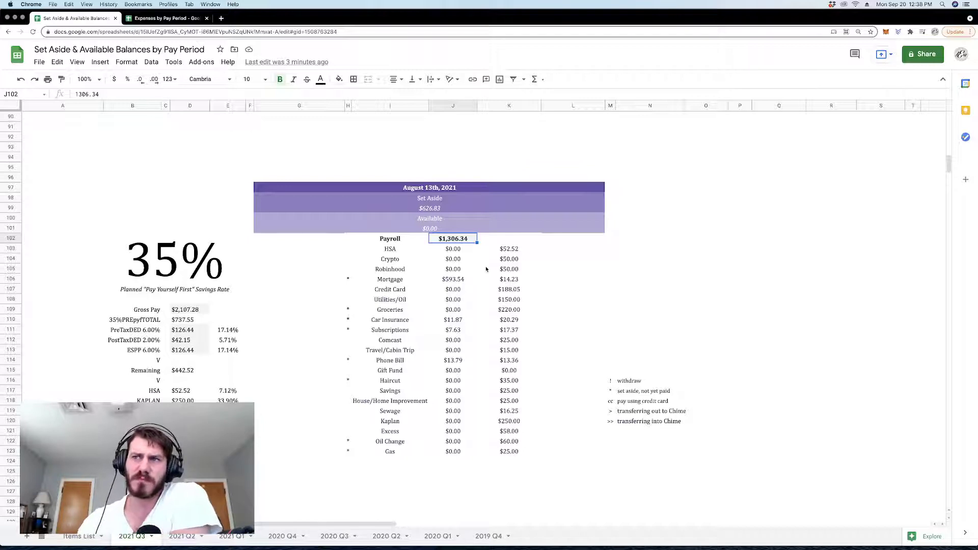
# - Examine the planned "Pay Yourself First" savings rate beside the August 13th, 2021 list
pyautogui.click(196, 265)
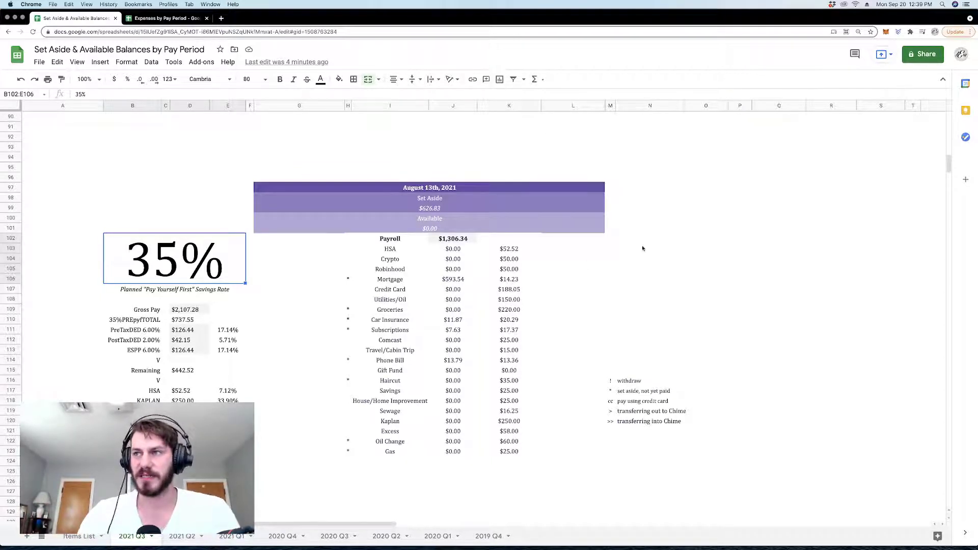
pyautogui.click(680, 257)
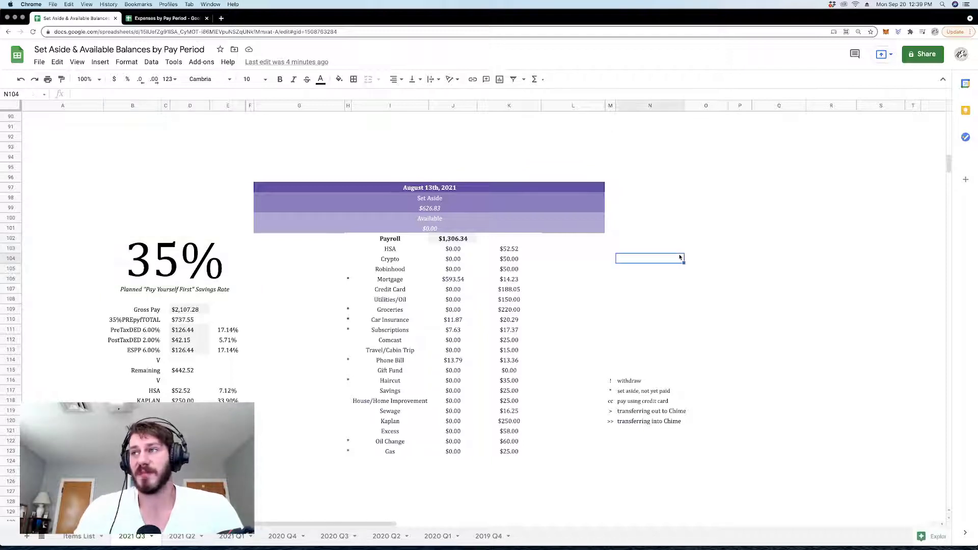
pyautogui.click(652, 240)
pyautogui.moveTo(652, 270); pyautogui.dragTo(714, 266)
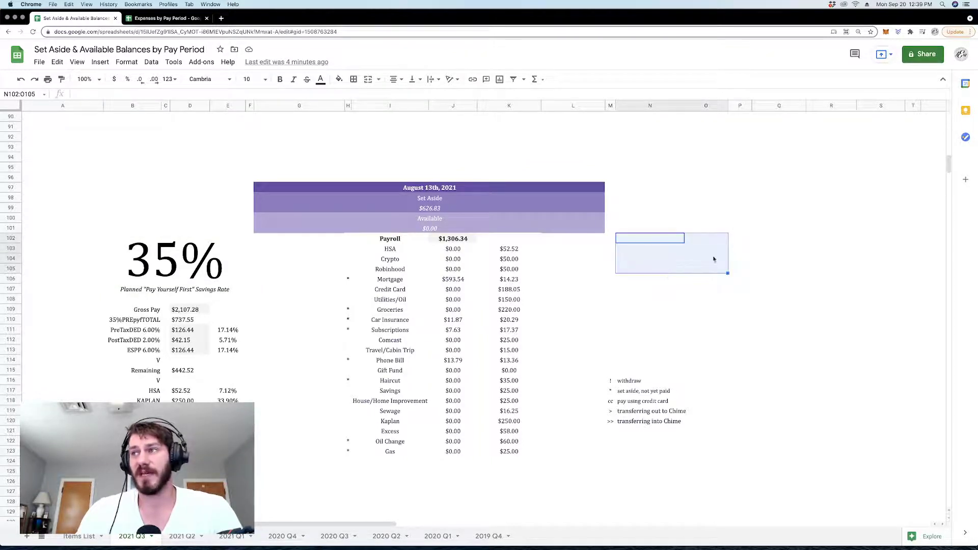
pyautogui.click(787, 250)
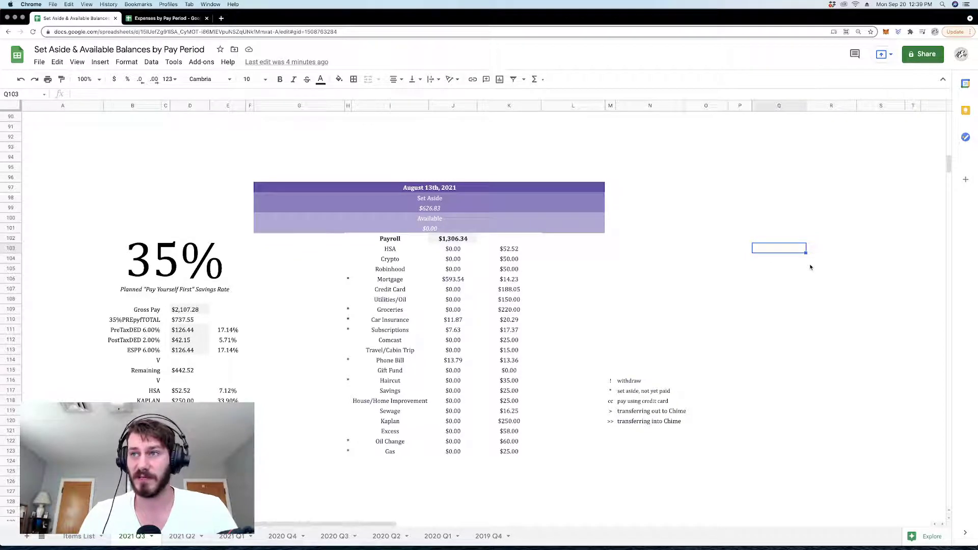
pyautogui.click(678, 271)
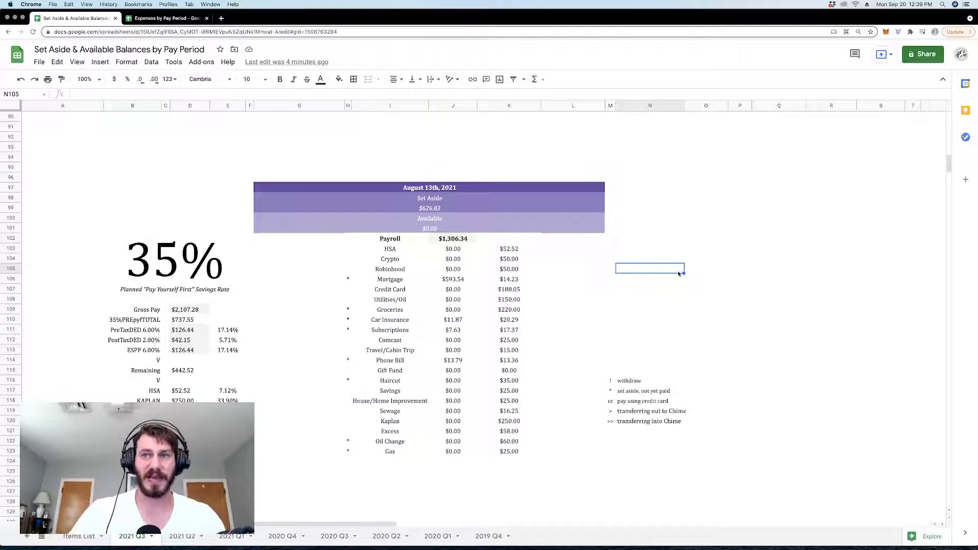
pyautogui.click(153, 252)
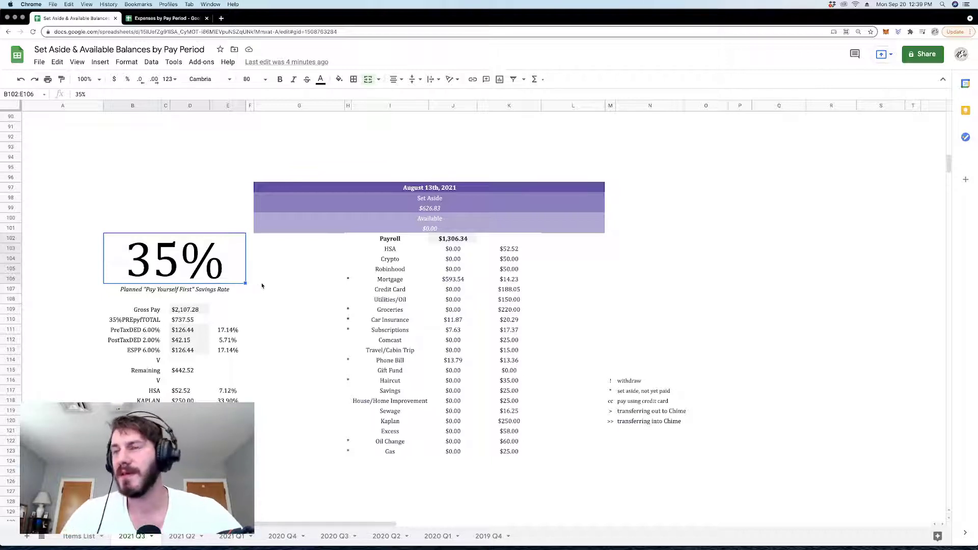
# - Inspect the Gross Pay, 35% total, PreTaxDED, PostTaxDED and ESPP amounts beneath the planned savings rate
pyautogui.click(191, 309)
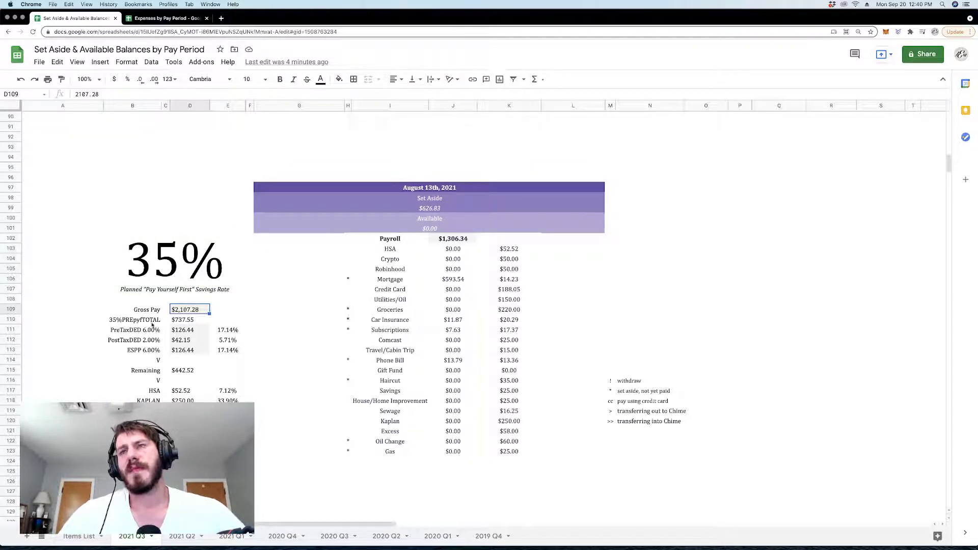
pyautogui.click(192, 320)
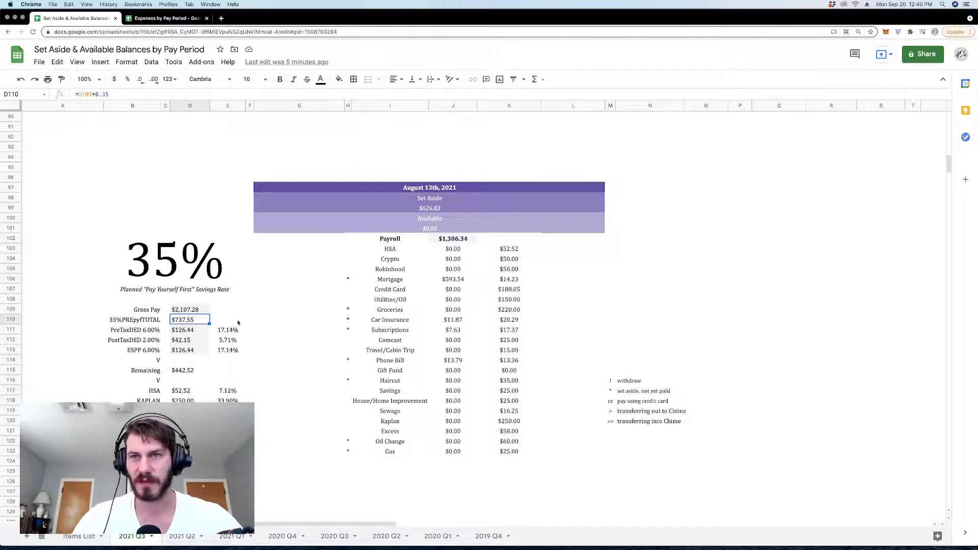
pyautogui.click(191, 331)
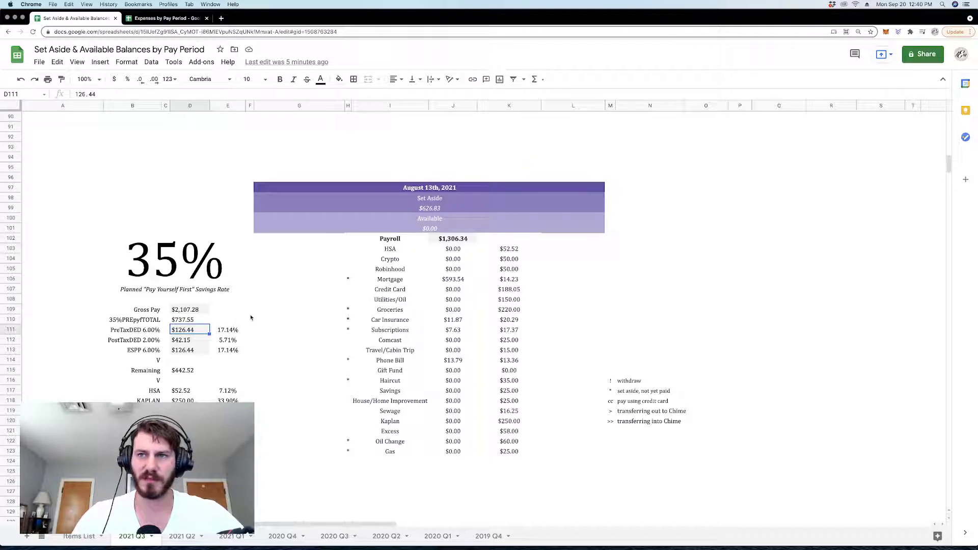
pyautogui.click(183, 341)
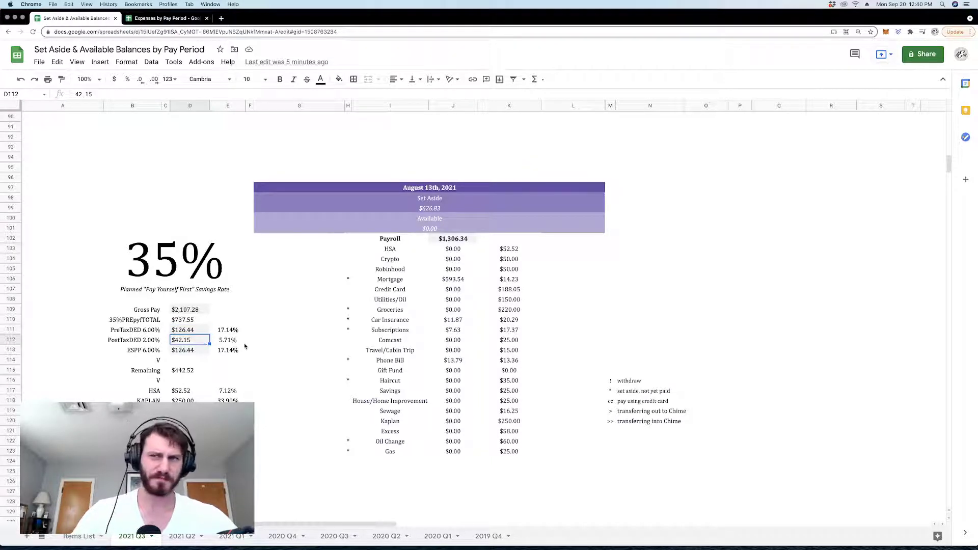
pyautogui.click(196, 351)
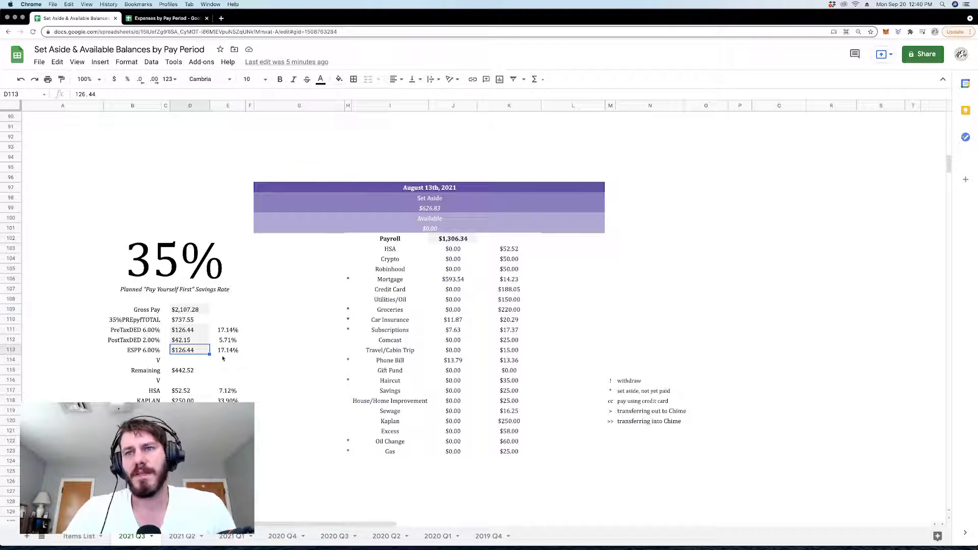
# - Inspect the formula behind the Remaining amount and compare it with the 35% total's formula
pyautogui.click(181, 371)
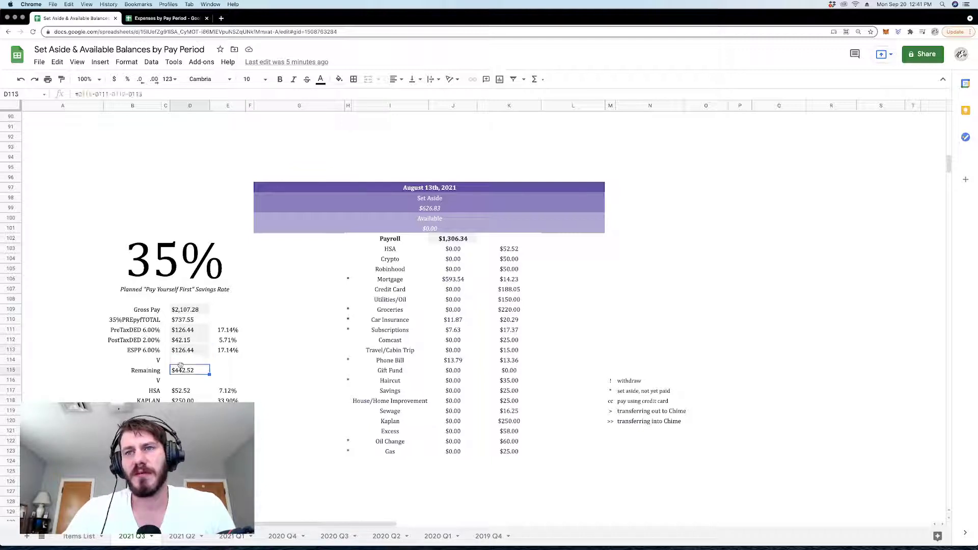
pyautogui.click(192, 320)
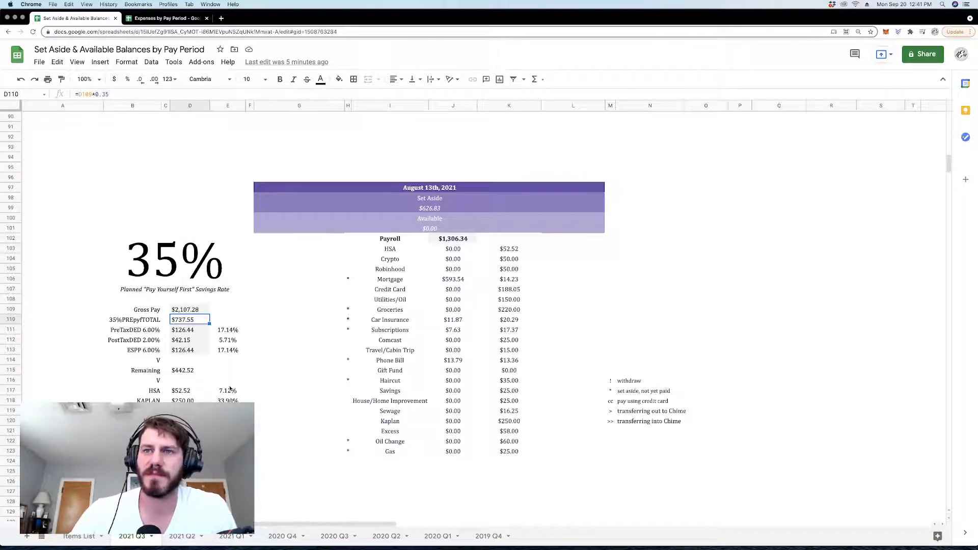
pyautogui.click(193, 373)
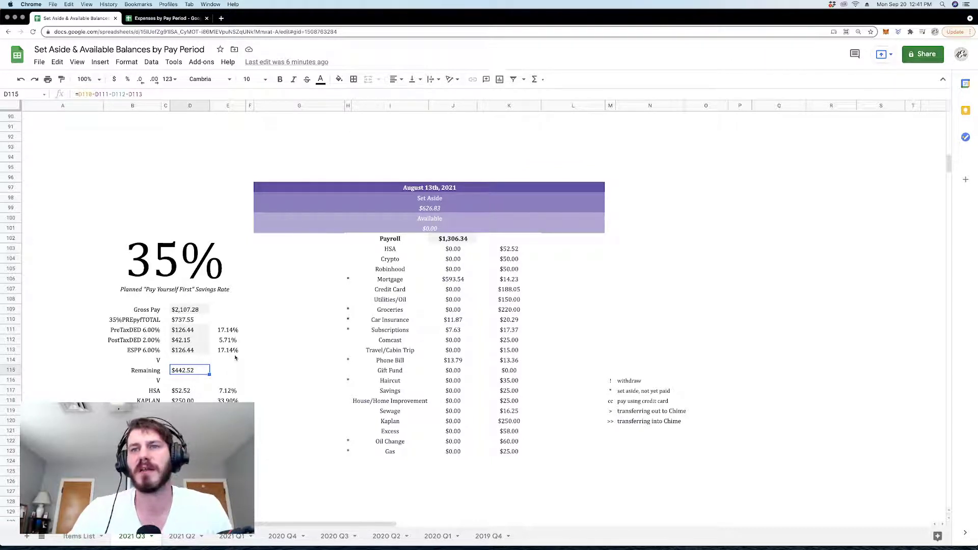
# - Examine the HSA and Kaplan amounts and the line directly beneath them in the savings breakdown
pyautogui.click(184, 393)
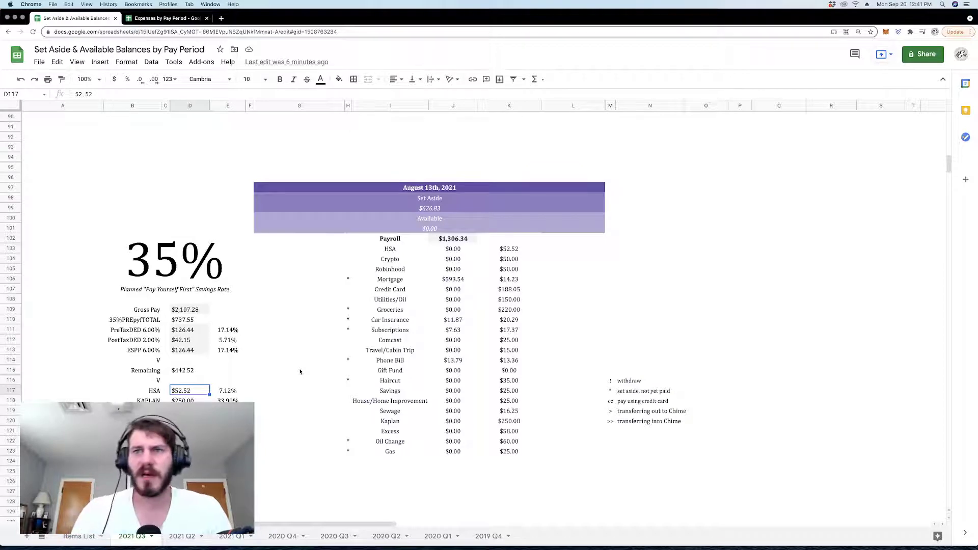
pyautogui.click(192, 400)
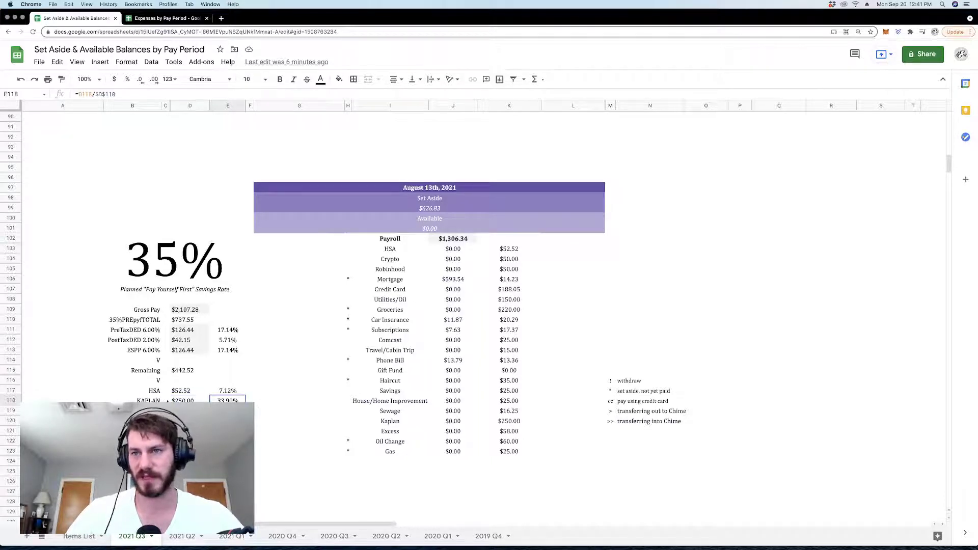
pyautogui.click(190, 410)
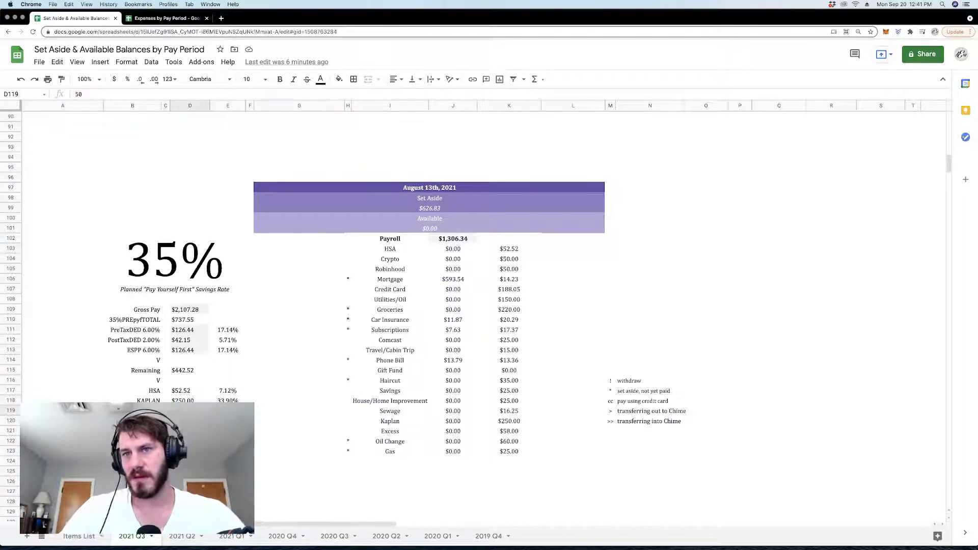
# - Examine the Savings and Robinhood lines and their amounts in the savings breakdown
pyautogui.click(189, 421)
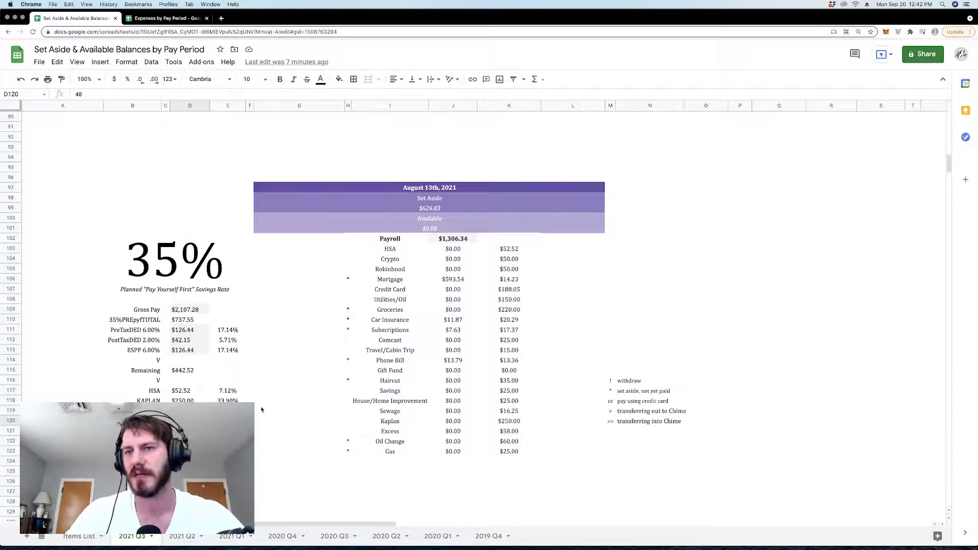
pyautogui.click(281, 423)
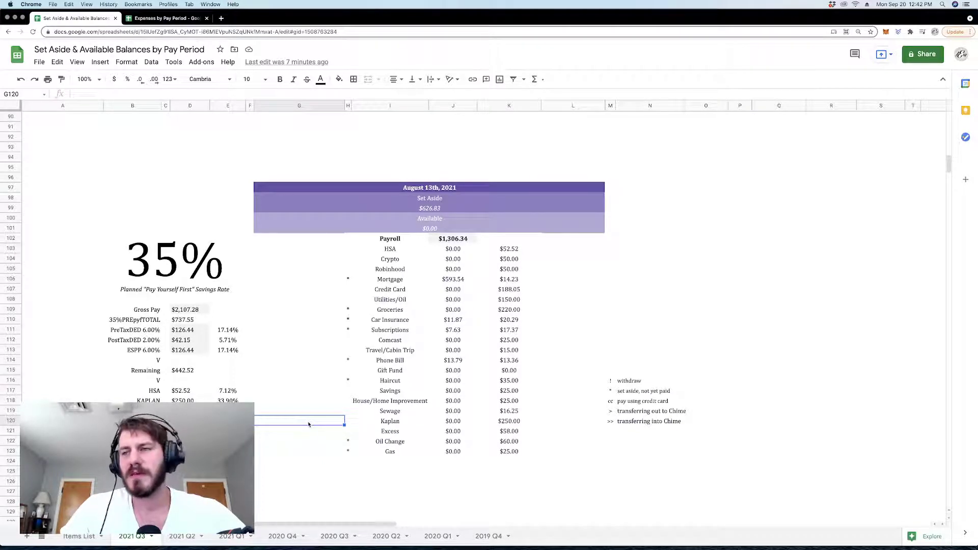
pyautogui.moveTo(133, 421); pyautogui.dragTo(228, 421)
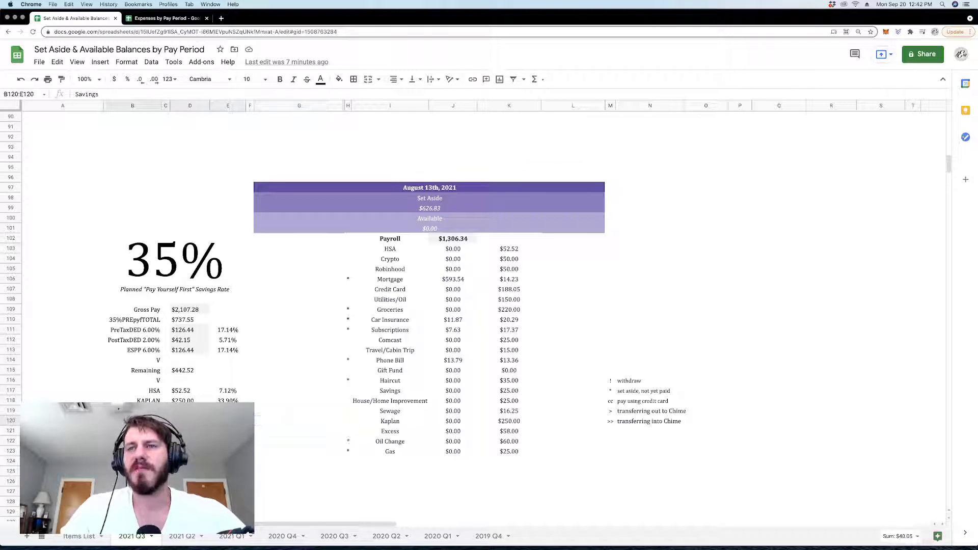
pyautogui.click(278, 417)
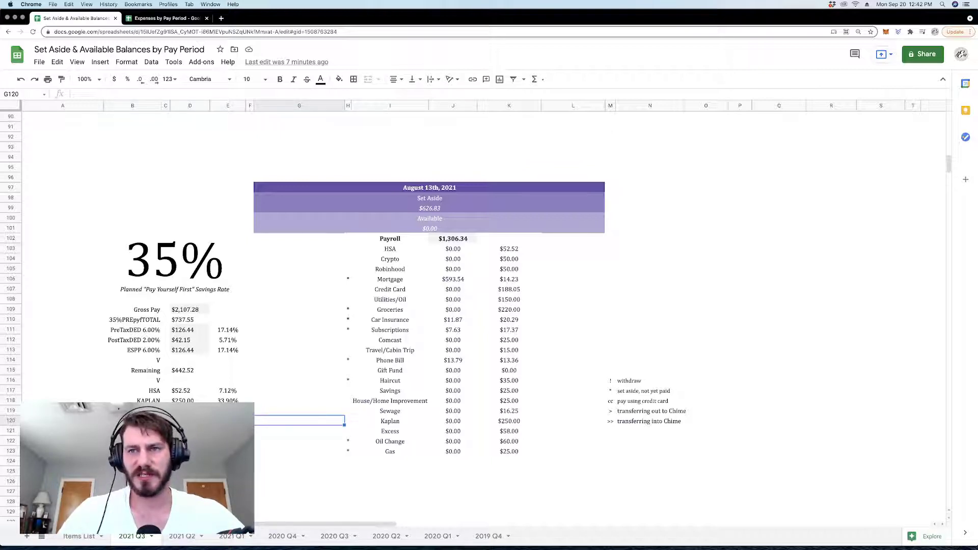
pyautogui.moveTo(135, 421); pyautogui.dragTo(227, 420)
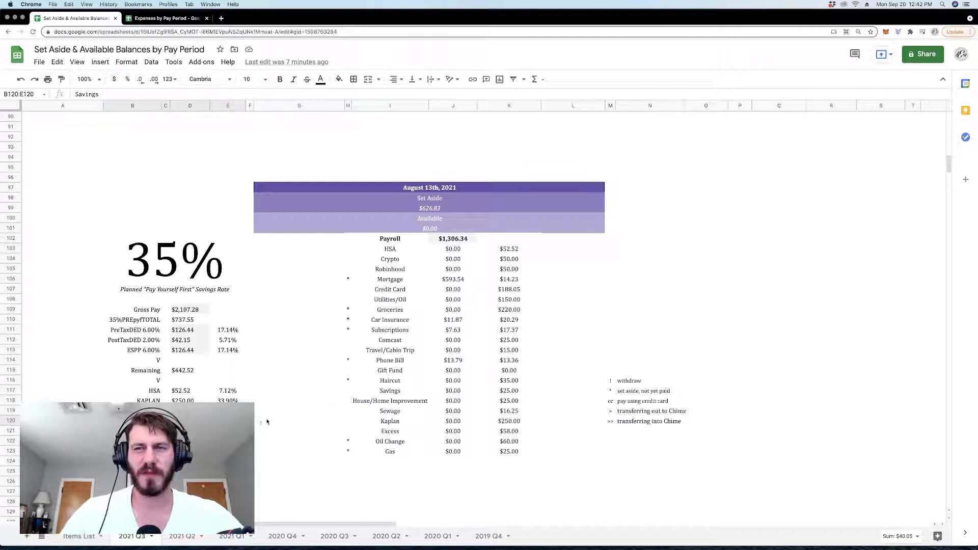
pyautogui.press('Down')
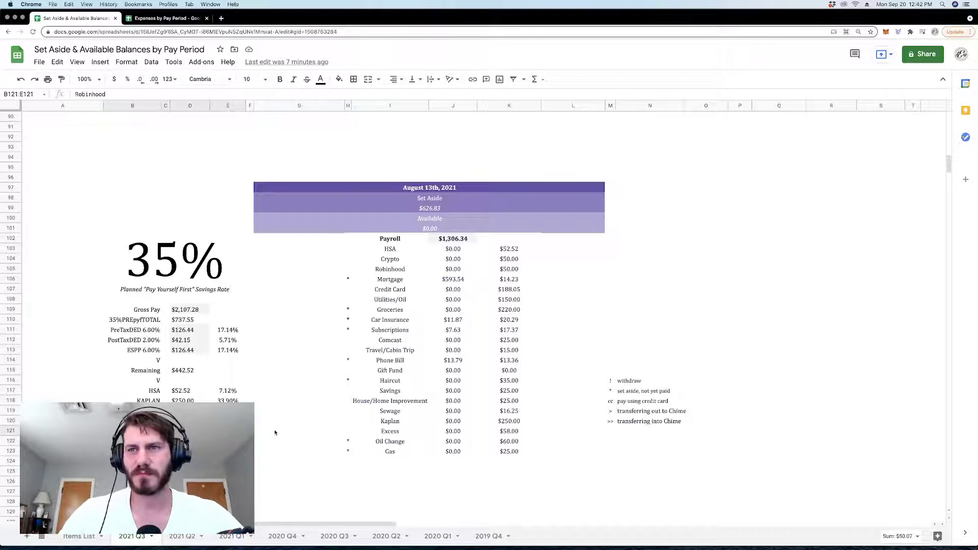
pyautogui.click(190, 421)
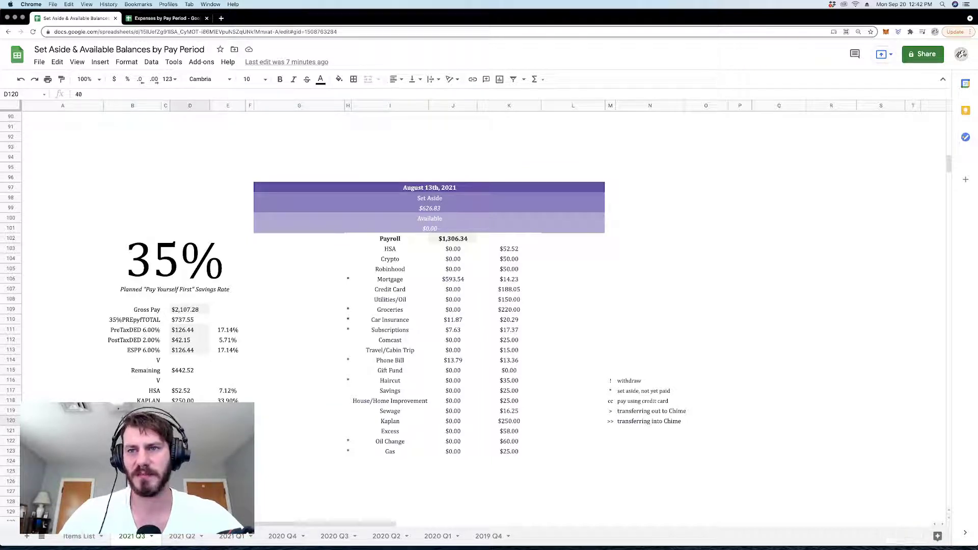
pyautogui.press('Down')
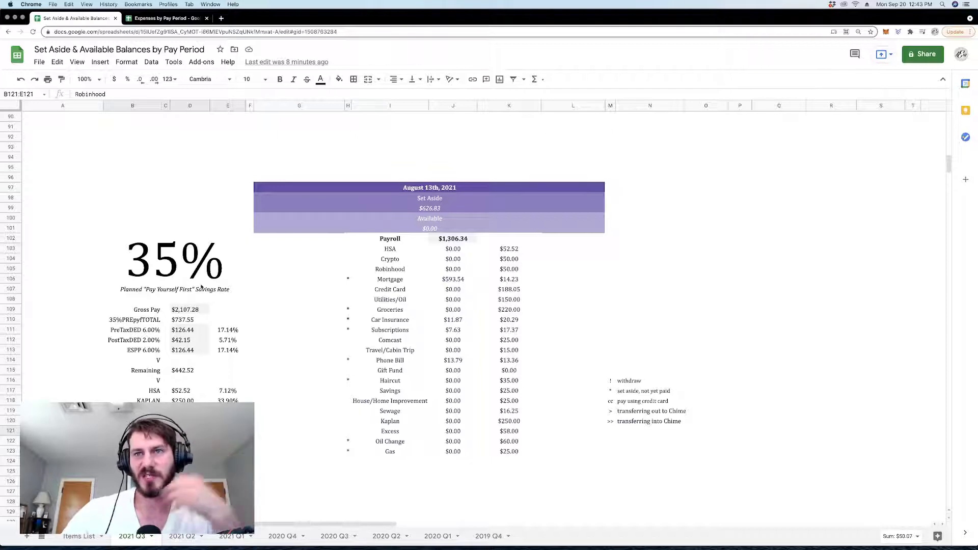
# - Compare the planned savings rate with the percentage formula in E125 that divides by gross pay
pyautogui.click(187, 279)
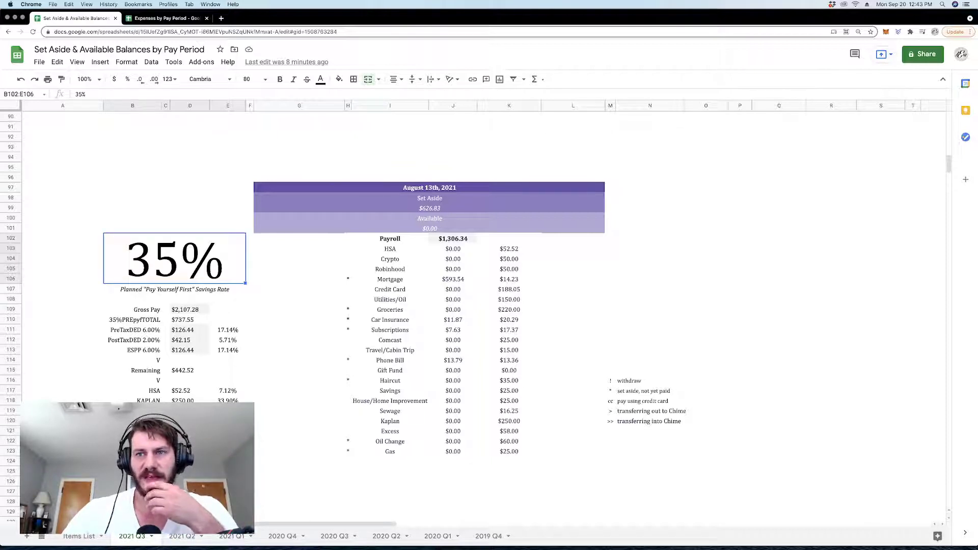
pyautogui.click(228, 472)
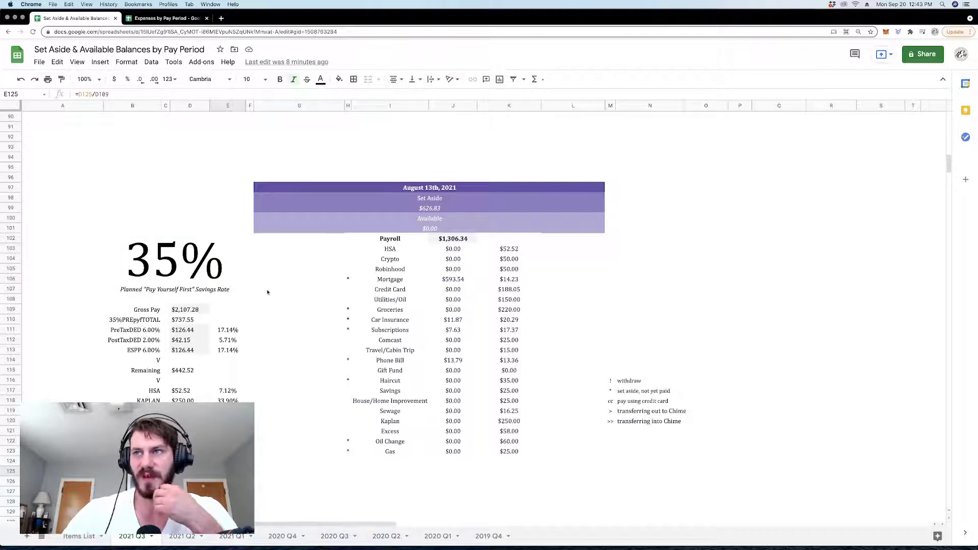
# - Inspect the HSA, Kaplan, Crypto and Savings formulas in the August 13th, 2021 item list
pyautogui.click(447, 251)
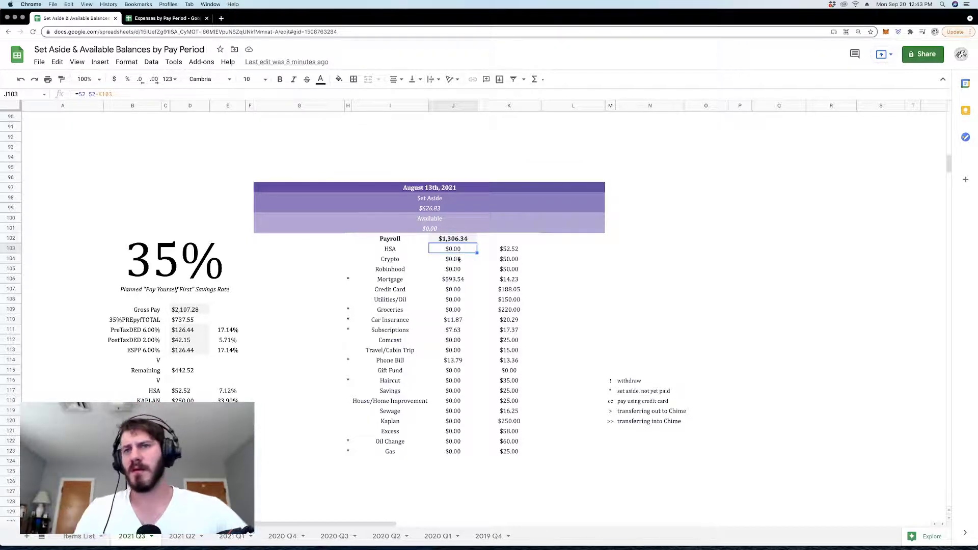
pyautogui.click(455, 423)
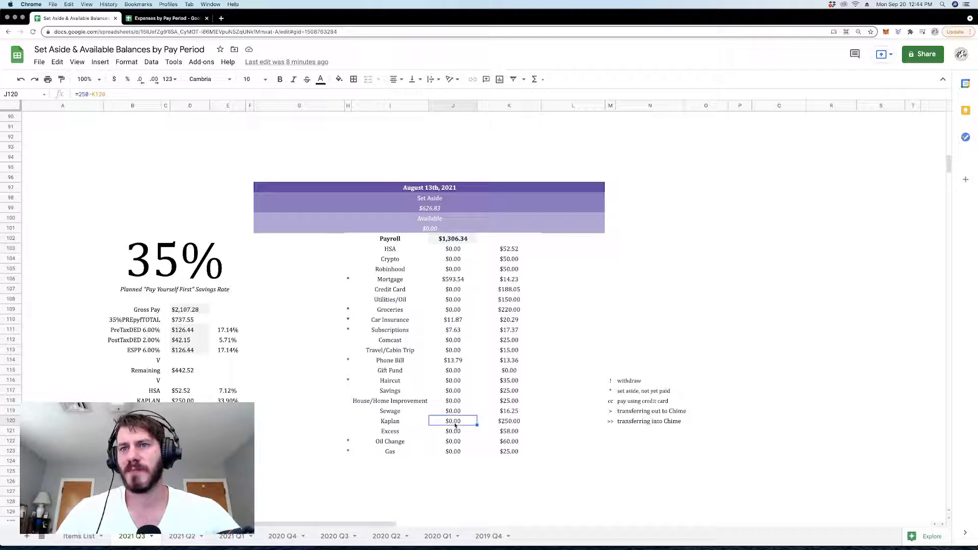
pyautogui.click(460, 261)
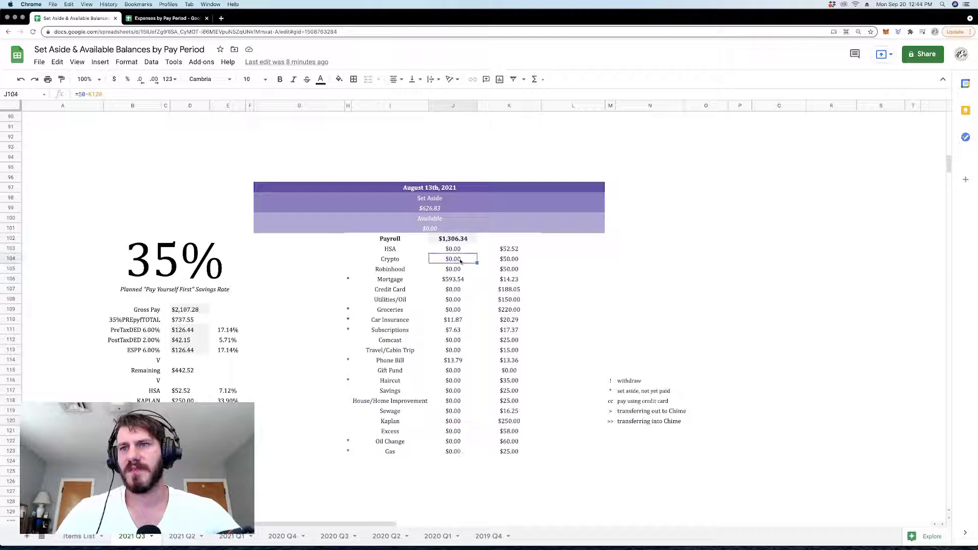
pyautogui.click(454, 394)
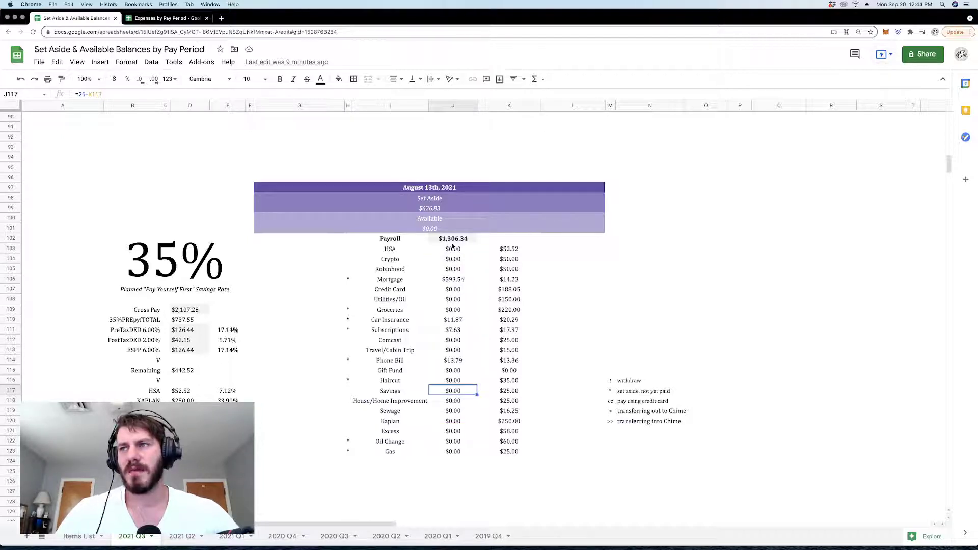
# - Inspect the Mortgage formula and examine the Credit Card line's amounts in the August 13th, 2021 list
pyautogui.click(456, 282)
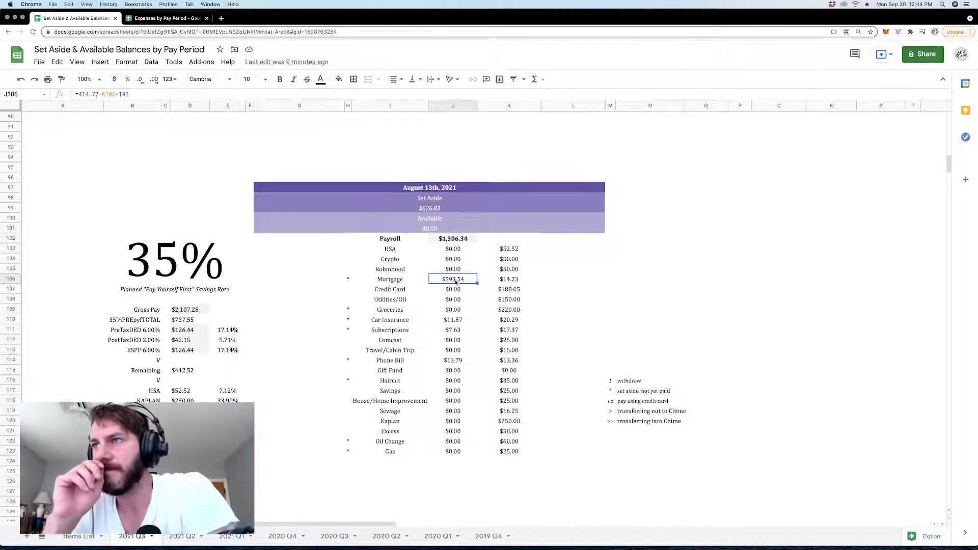
pyautogui.click(457, 291)
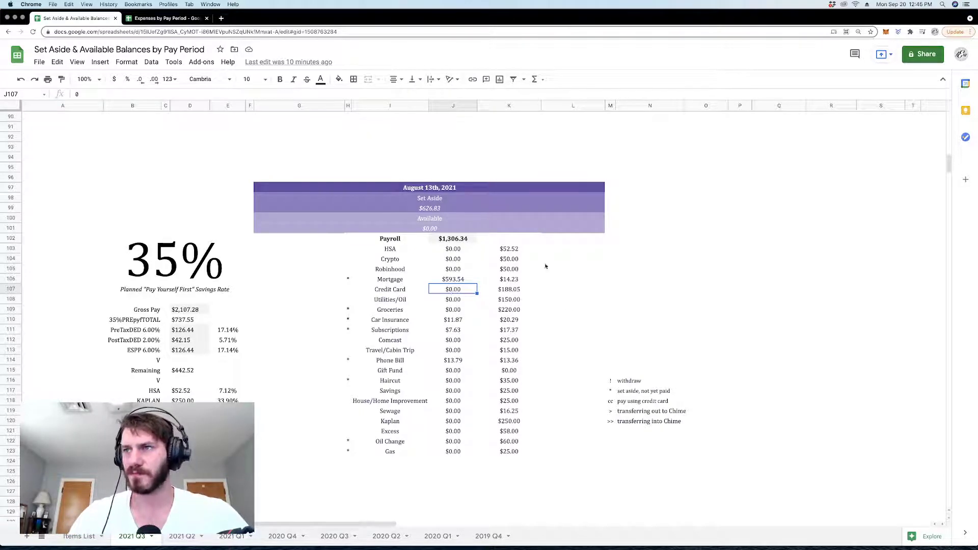
pyautogui.moveTo(380, 292); pyautogui.dragTo(509, 292)
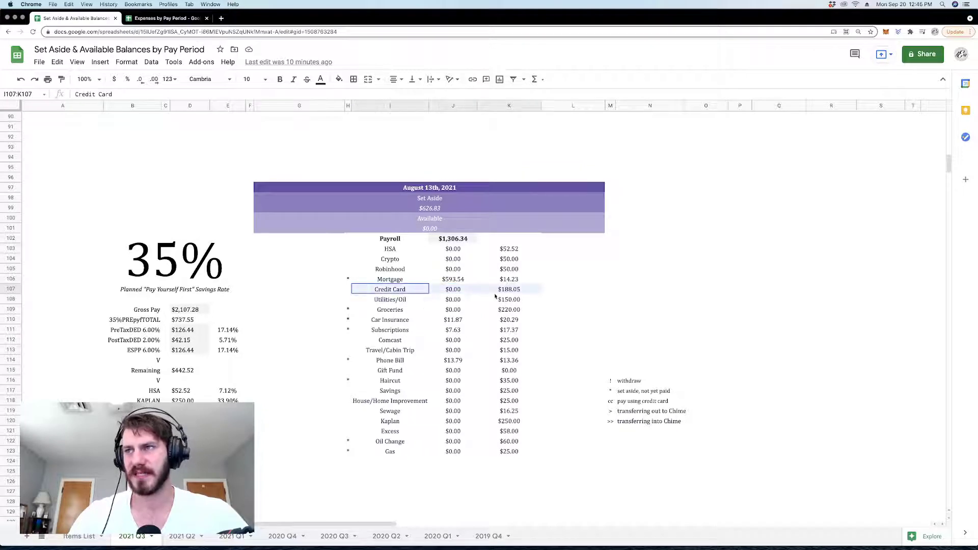
pyautogui.click(573, 290)
pyautogui.moveTo(356, 290); pyautogui.dragTo(512, 293)
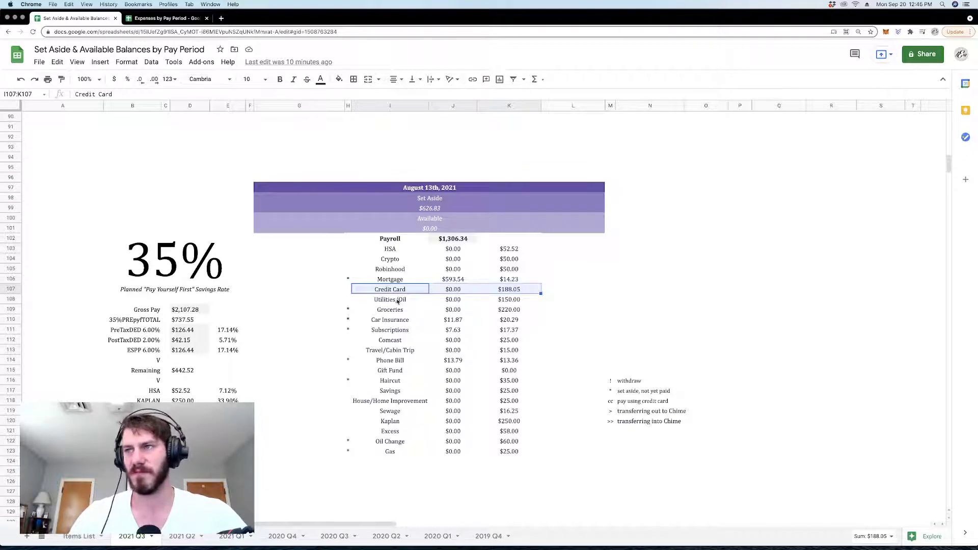
# - Examine the Utilities/Oil and Credit Card amounts and the Mortgage set-aside formula in the August 13th, 2021 list
pyautogui.moveTo(392, 301); pyautogui.dragTo(479, 304)
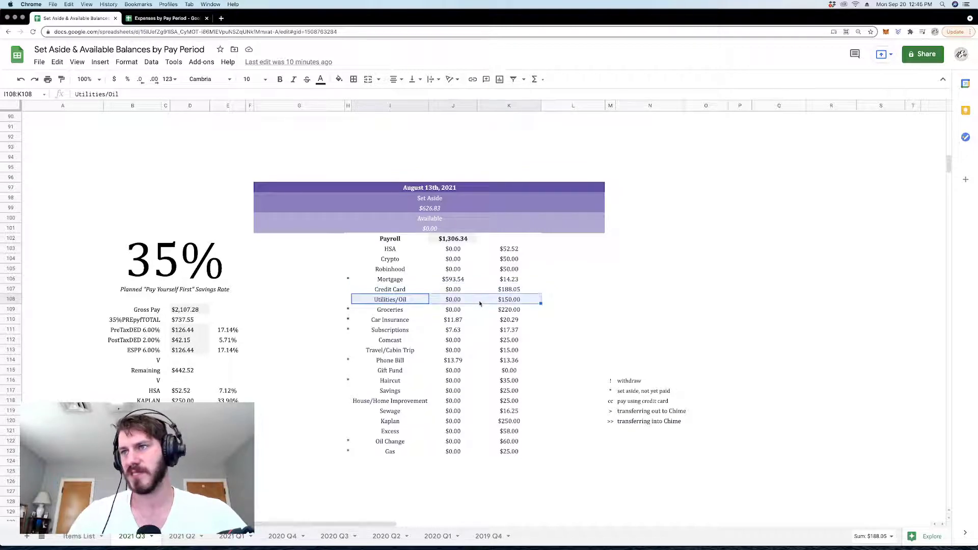
pyautogui.click(635, 295)
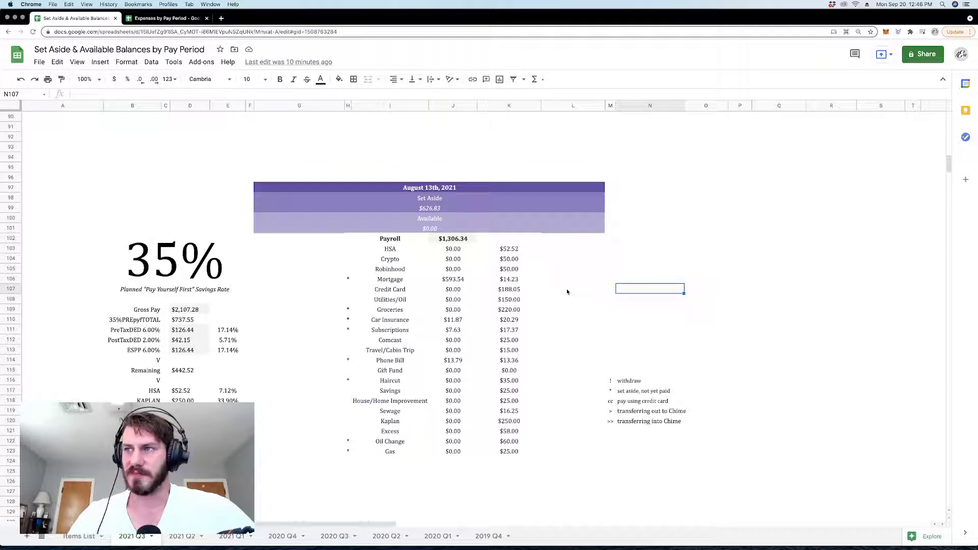
pyautogui.click(457, 280)
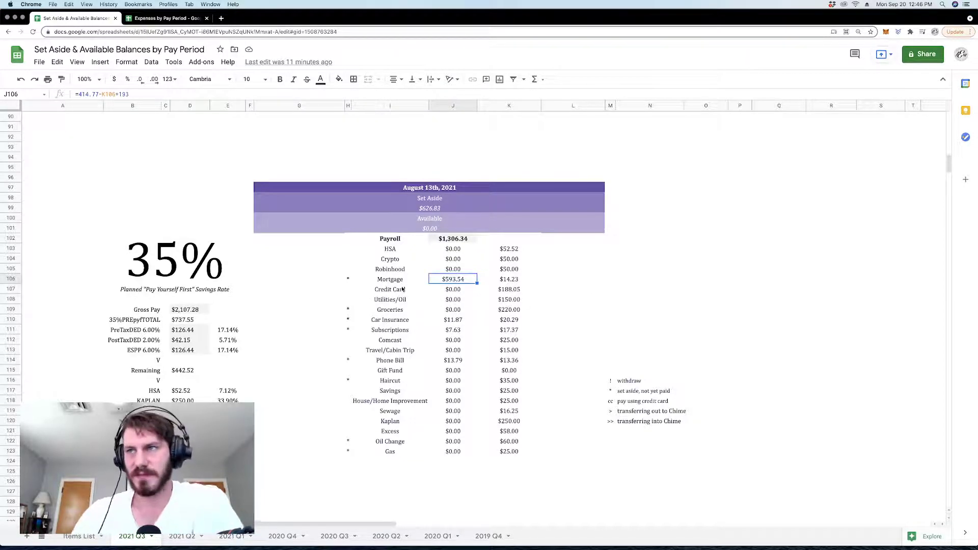
pyautogui.moveTo(390, 289); pyautogui.dragTo(495, 290)
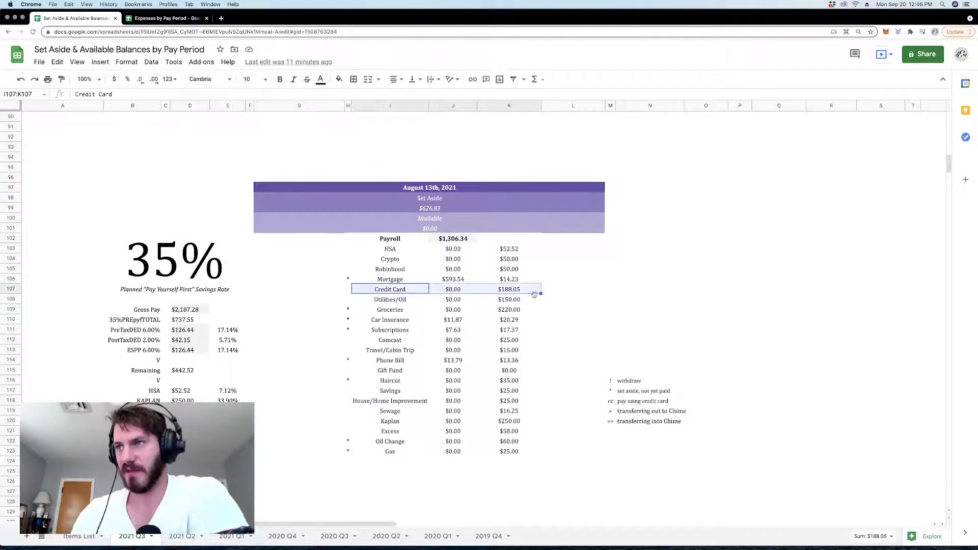
pyautogui.moveTo(383, 300); pyautogui.dragTo(575, 300)
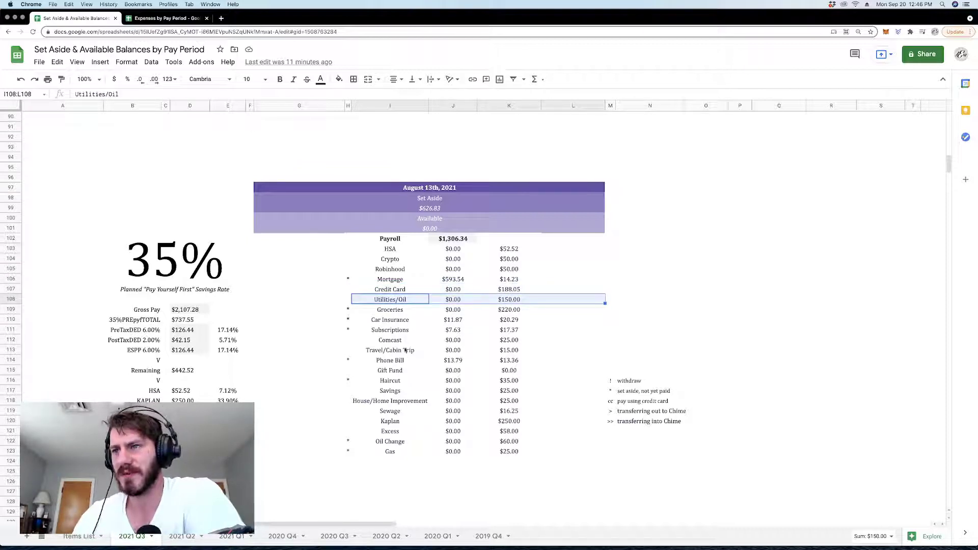
pyautogui.click(558, 340)
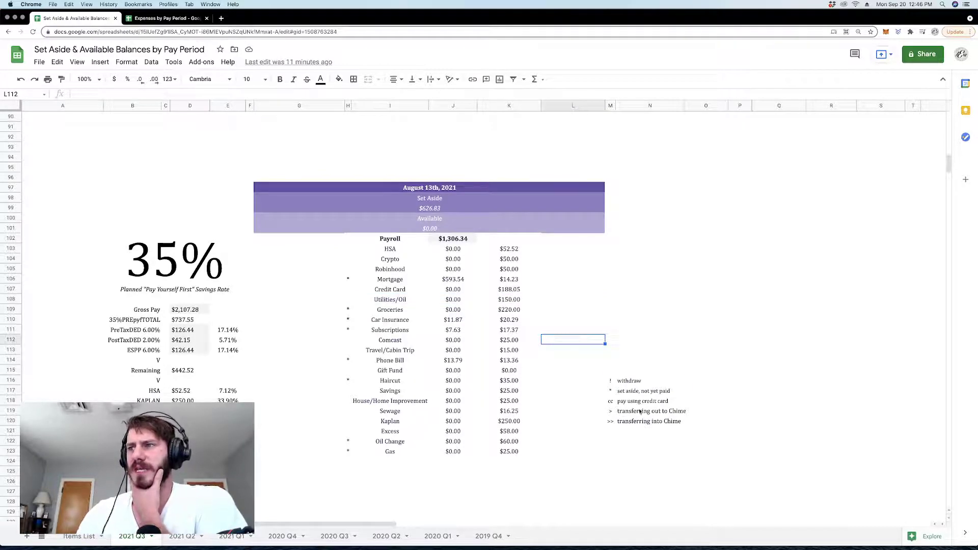
# - Review the symbol legend beside the August 13th, 2021 list and inspect the HSA line's marker cell and formula
pyautogui.moveTo(611, 381); pyautogui.dragTo(662, 430)
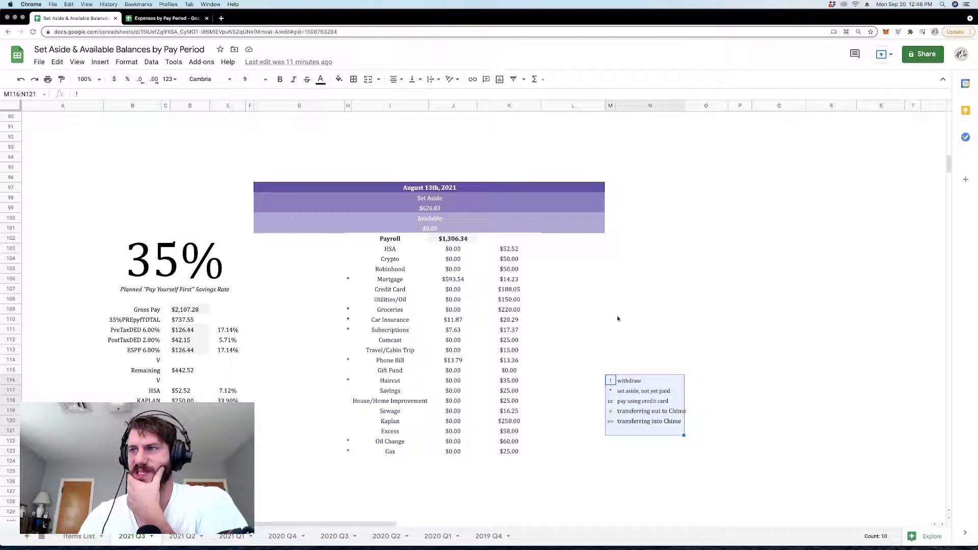
pyautogui.click(348, 250)
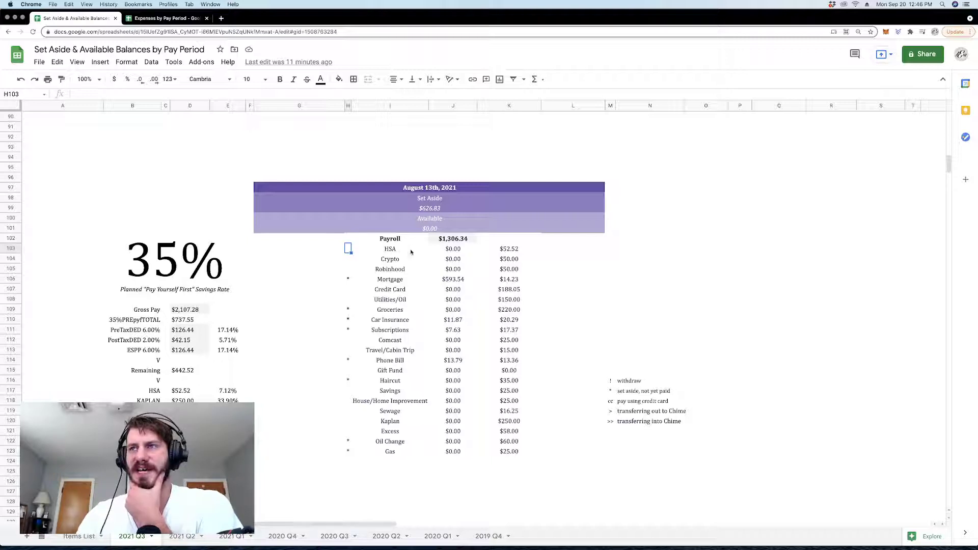
pyautogui.click(457, 253)
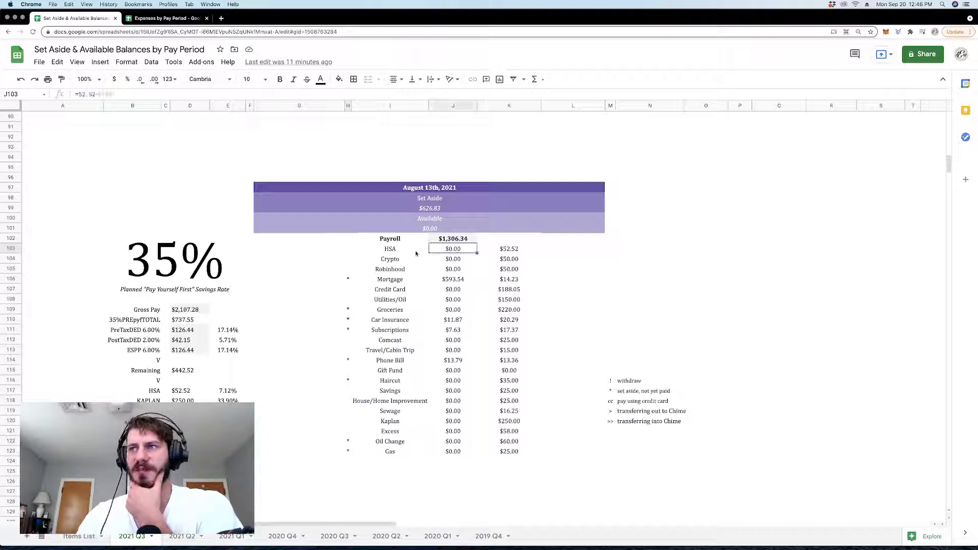
pyautogui.click(360, 251)
pyautogui.click(348, 252)
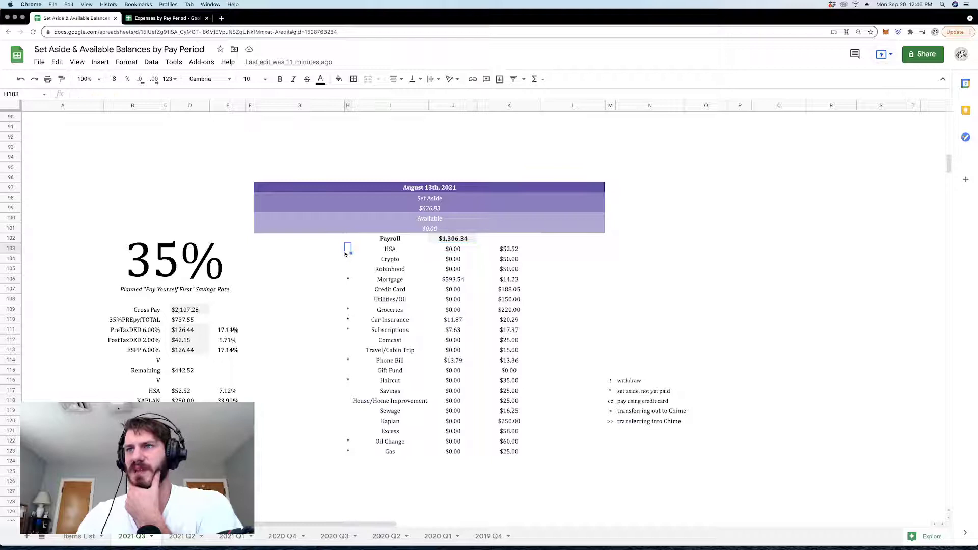
# - Compare the Mortgage line's asterisk with its legend entry and inspect the Groceries and Car Insurance set-aside formulas
pyautogui.click(347, 280)
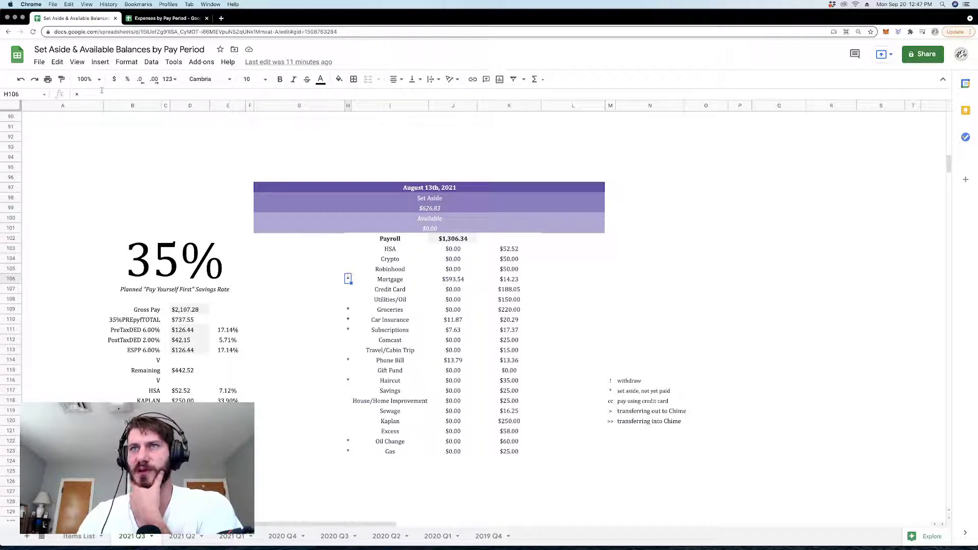
pyautogui.click(452, 281)
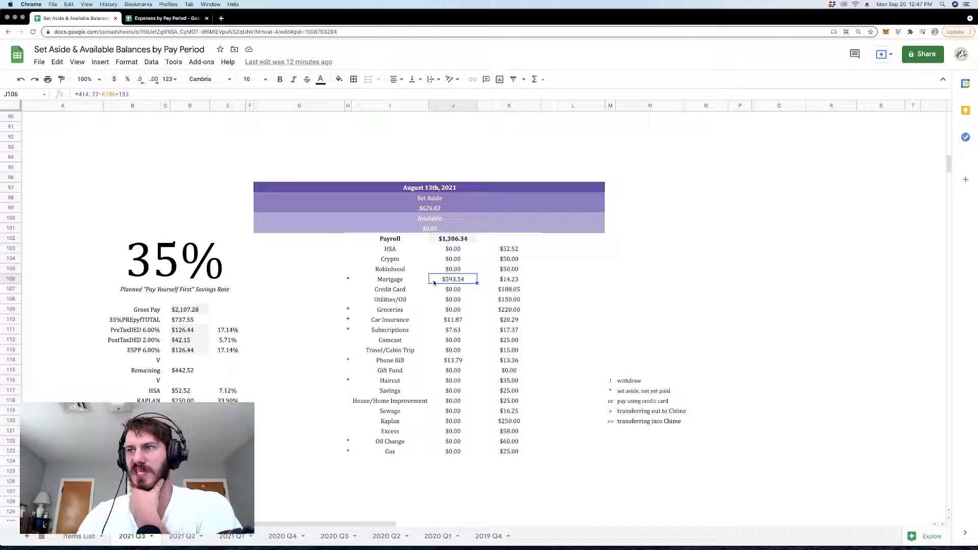
pyautogui.click(348, 278)
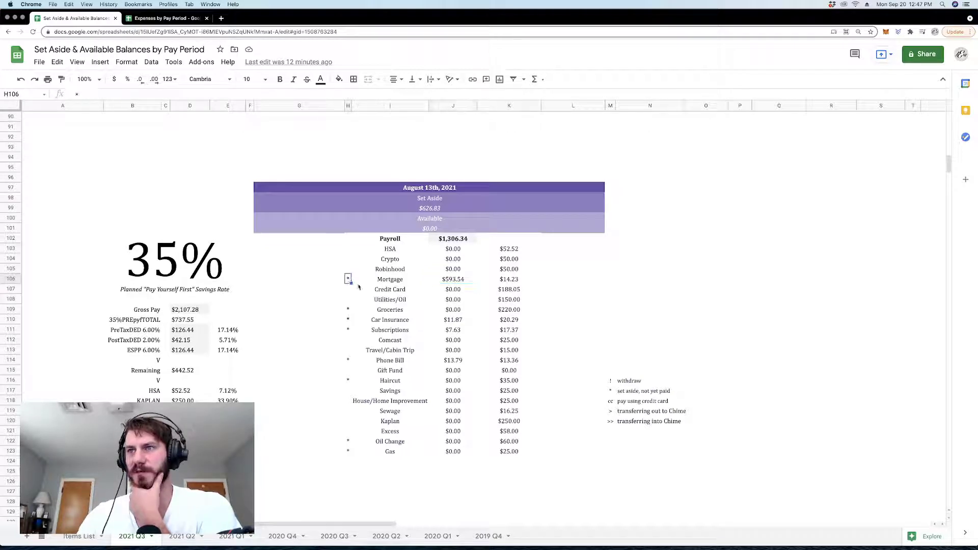
pyautogui.click(635, 392)
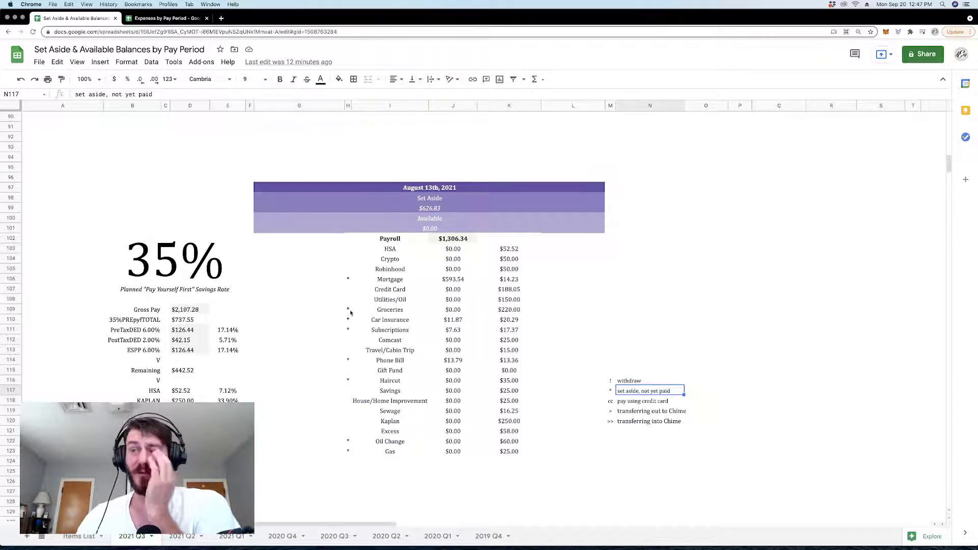
pyautogui.click(462, 311)
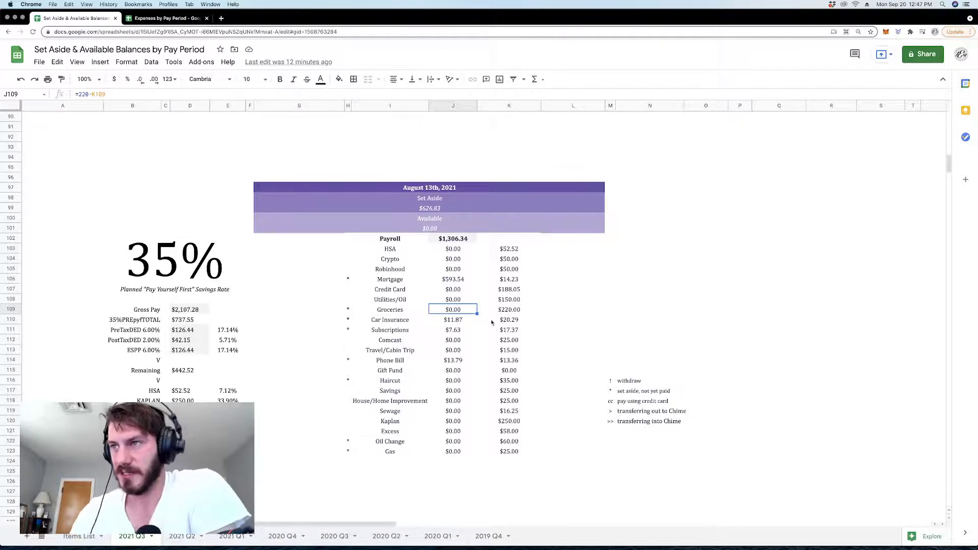
pyautogui.click(463, 321)
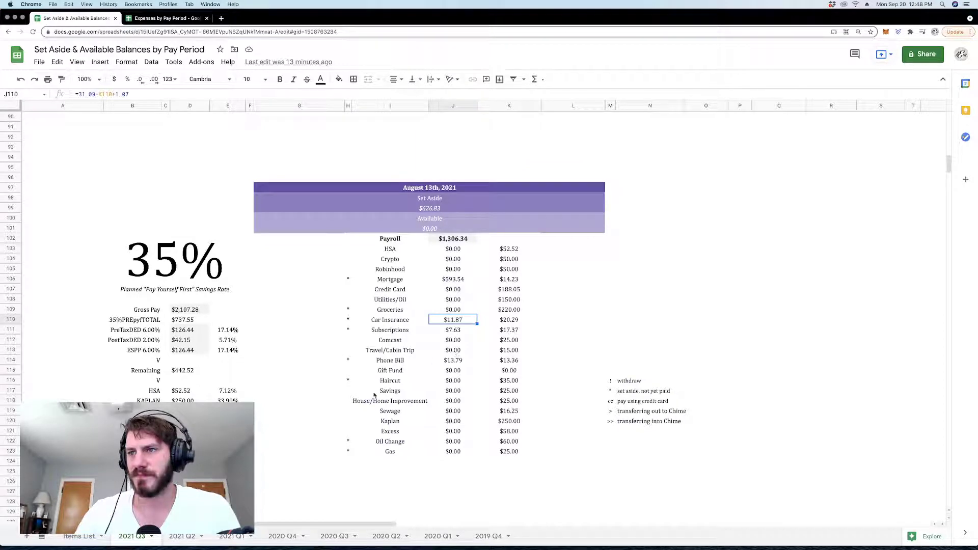
# - Mark the House/Home Improvement and Sewage lines of August 13th, 2021 with the ">" symbol in column H
pyautogui.click(349, 401)
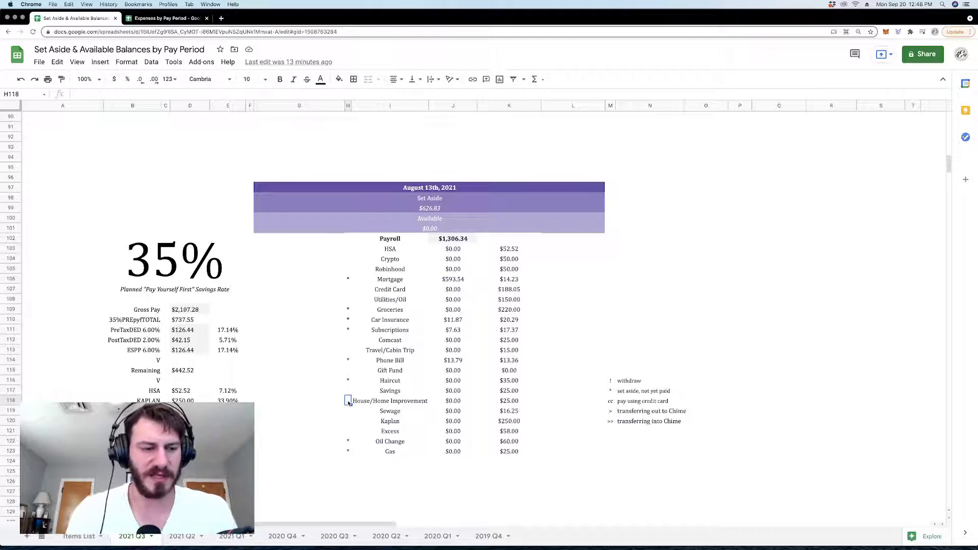
pyautogui.write('>')
pyautogui.press('Return')
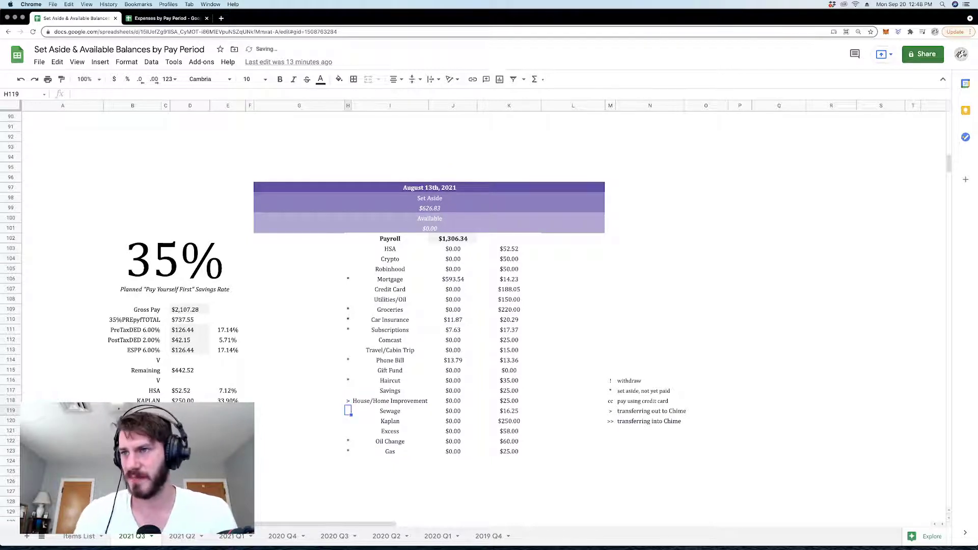
pyautogui.press('Up')
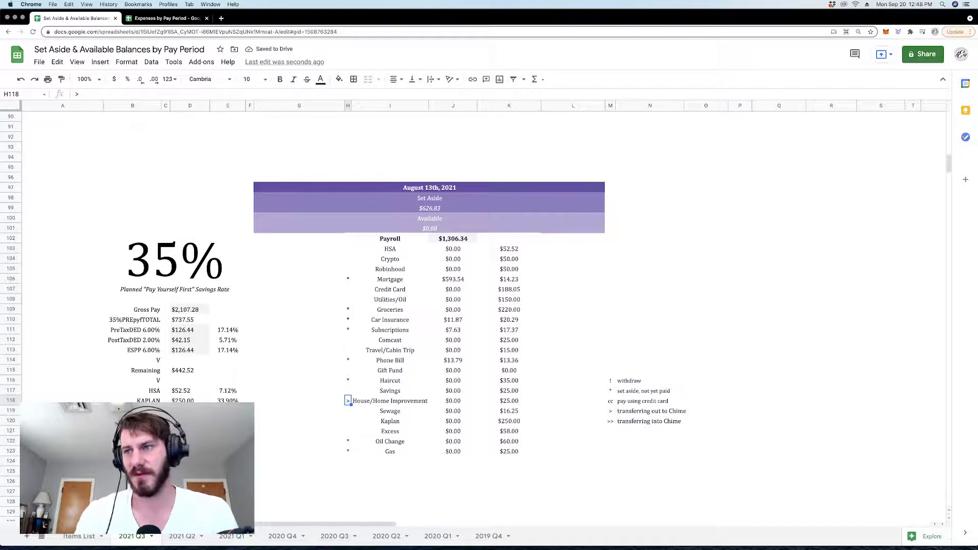
pyautogui.press('Down')
pyautogui.write('>')
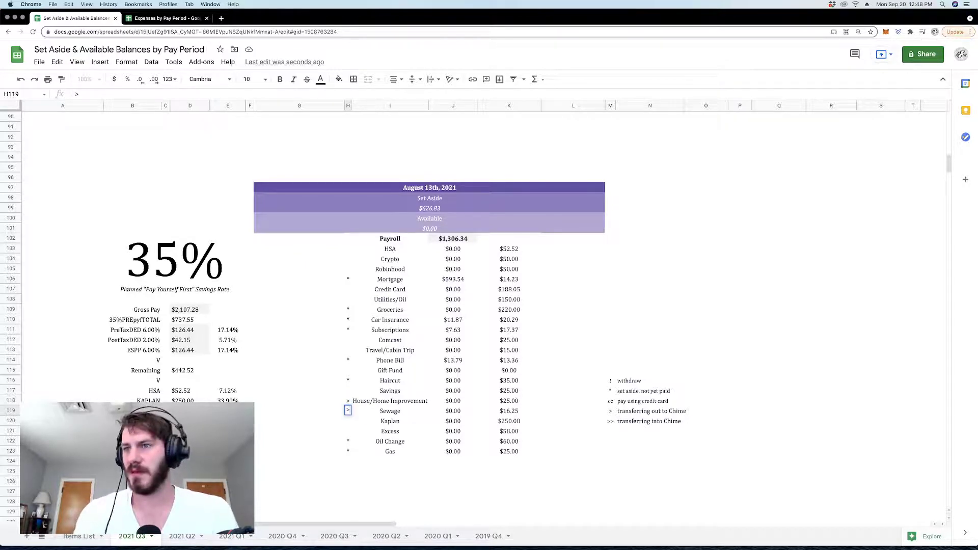
pyautogui.press('Return')
# - Compare the Sewage line's ">" marker with the matching entry in the symbol legend
pyautogui.scroll(-2, 680, 406)
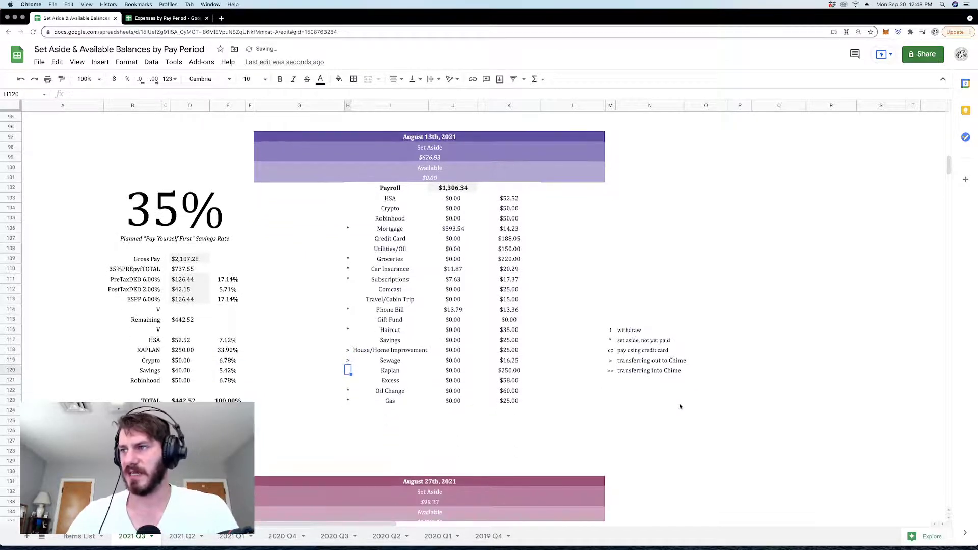
pyautogui.scroll(3, 680, 406)
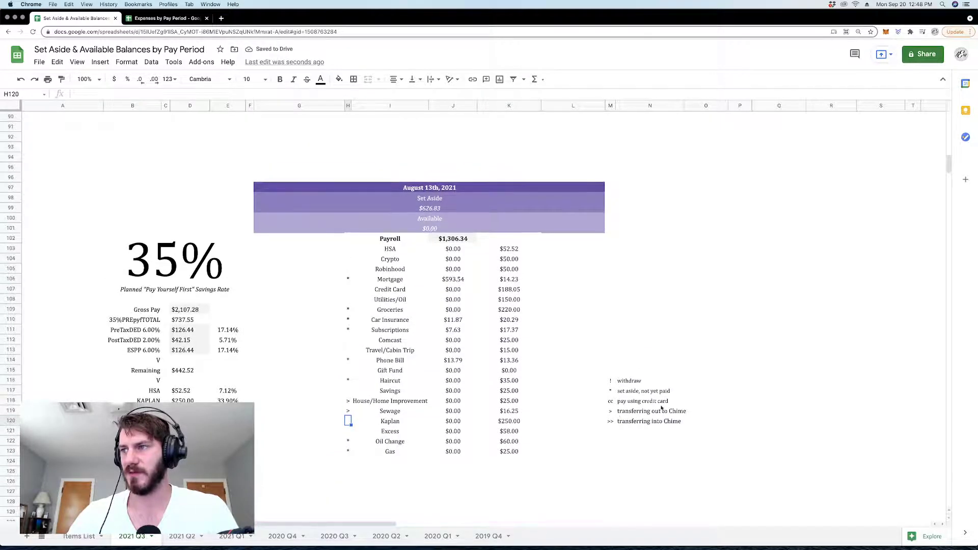
pyautogui.click(610, 411)
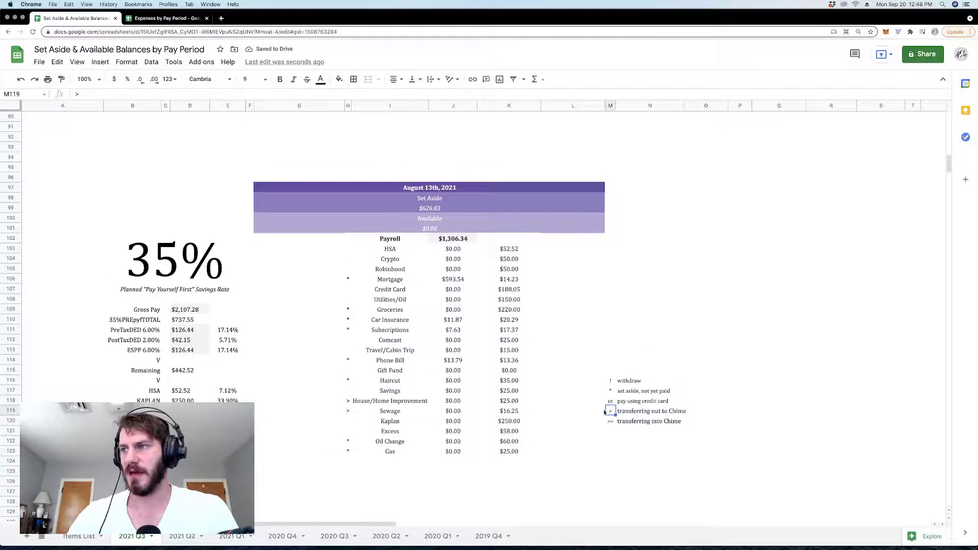
pyautogui.click(351, 411)
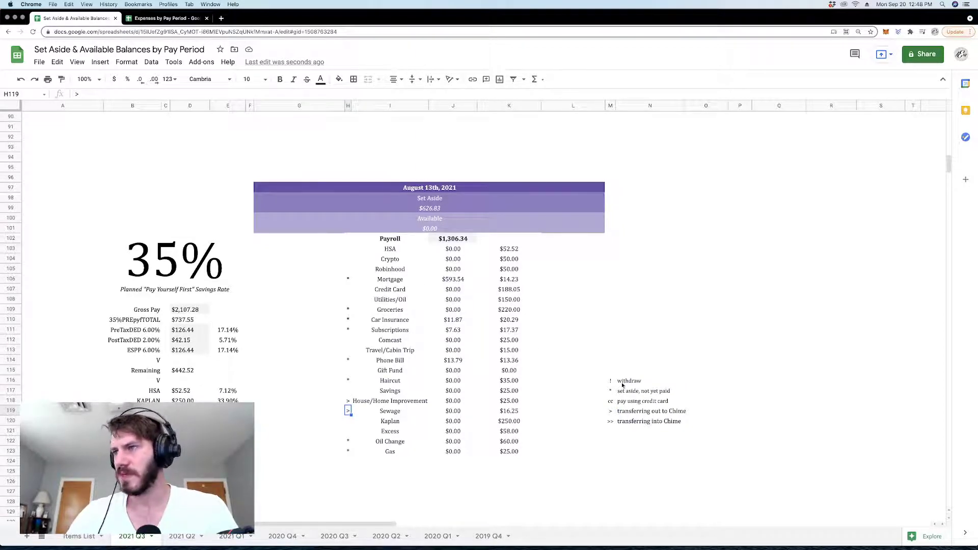
# - Mark the Gift Fund line with the "!" symbol in H115 and review the symbol legend
pyautogui.click(348, 373)
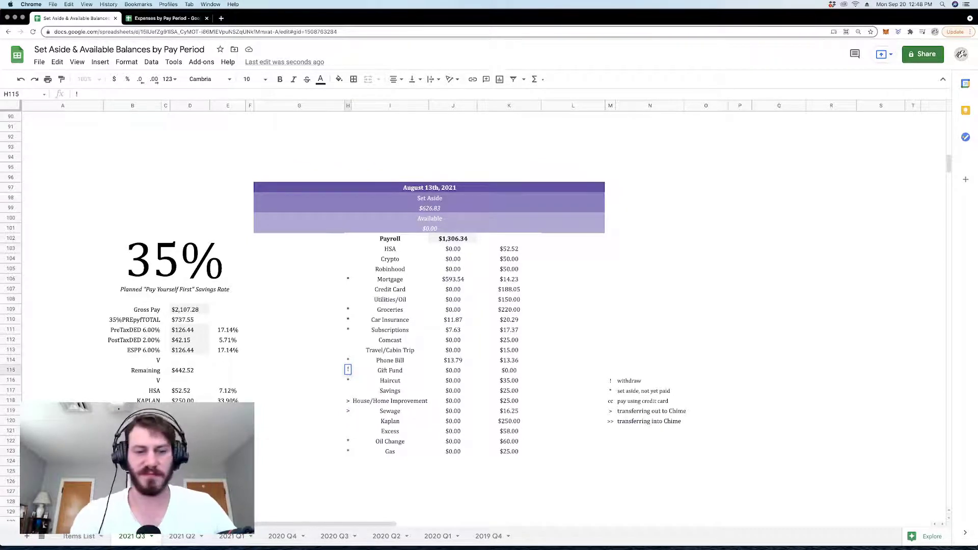
pyautogui.write('!')
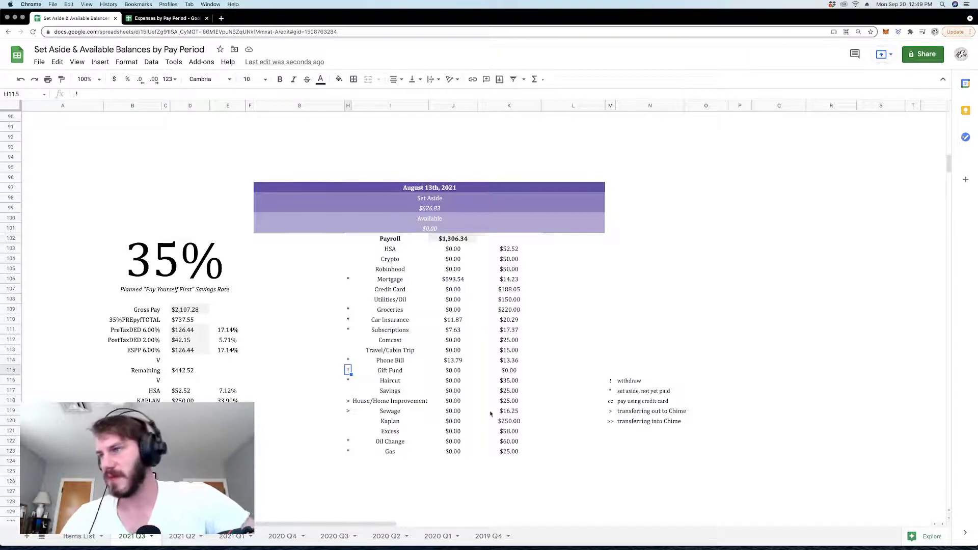
pyautogui.click(587, 332)
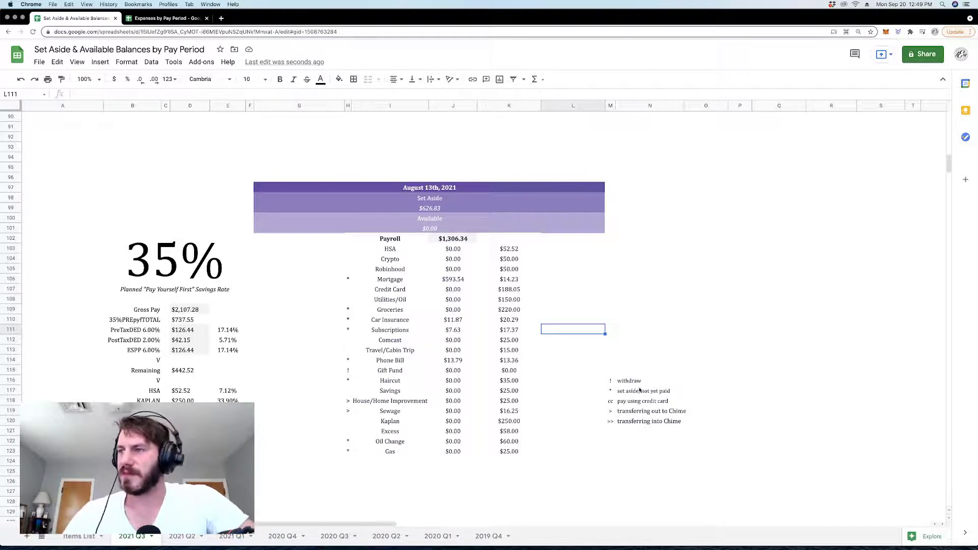
pyautogui.moveTo(601, 370); pyautogui.dragTo(723, 492)
pyautogui.click(608, 331)
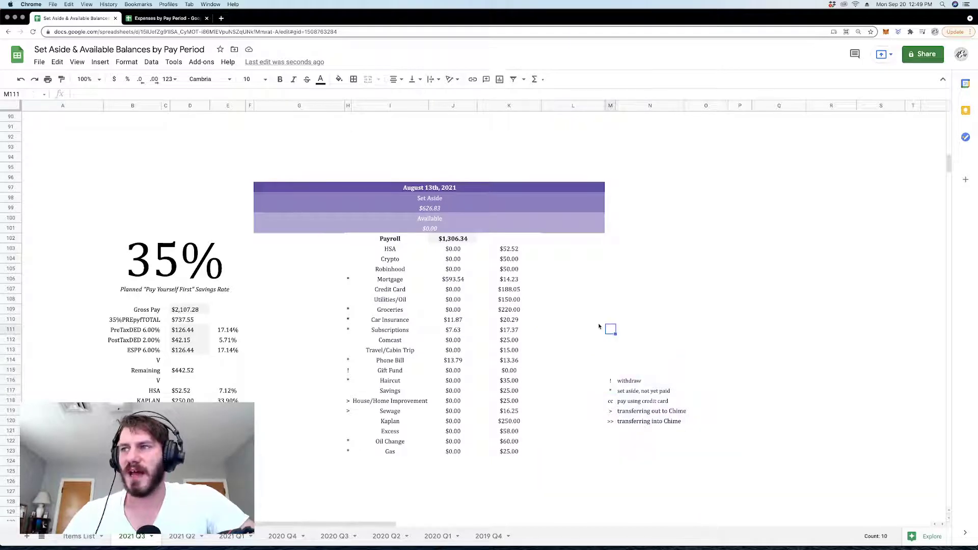
# - Inspect how the HSA formulas in J103 and K103 relate to the Set Aside total's sum formula
pyautogui.click(510, 248)
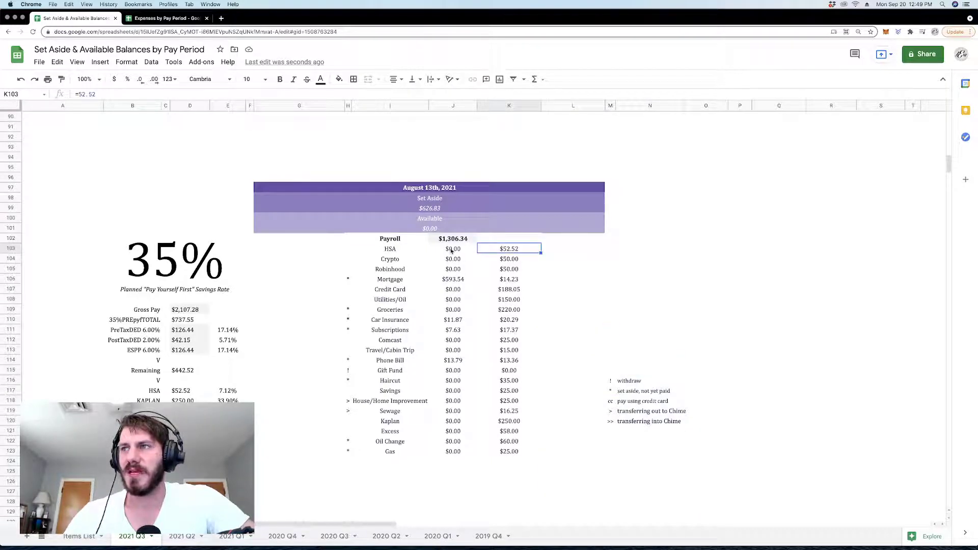
pyautogui.click(452, 250)
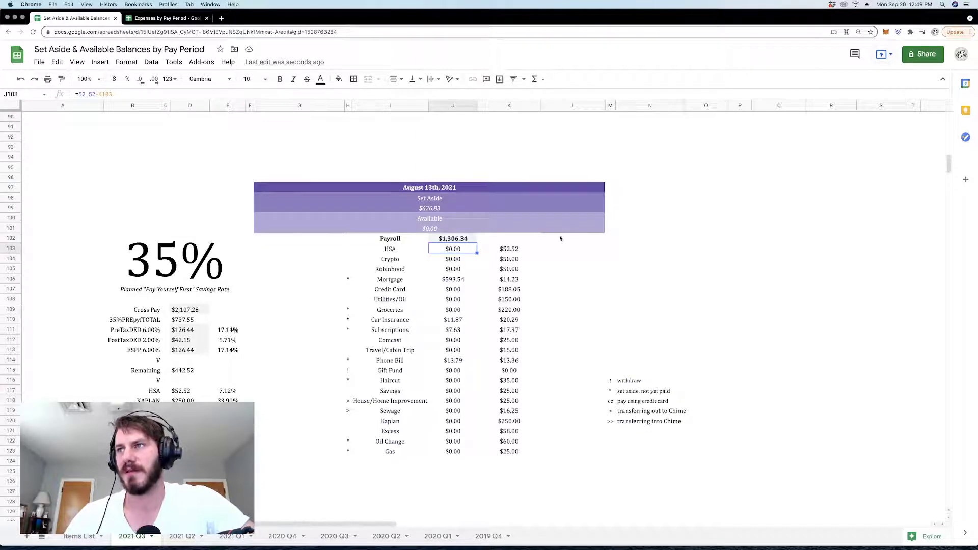
pyautogui.click(536, 249)
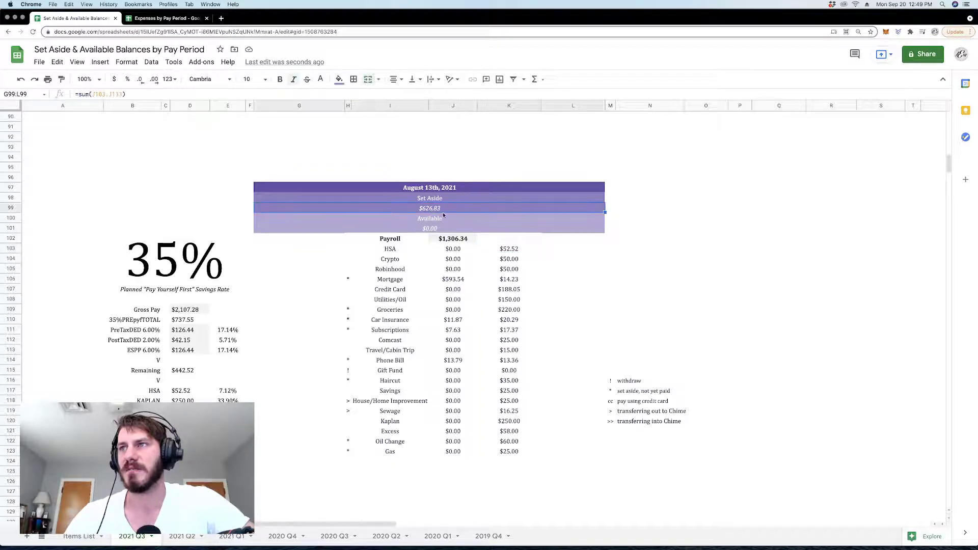
pyautogui.click(441, 251)
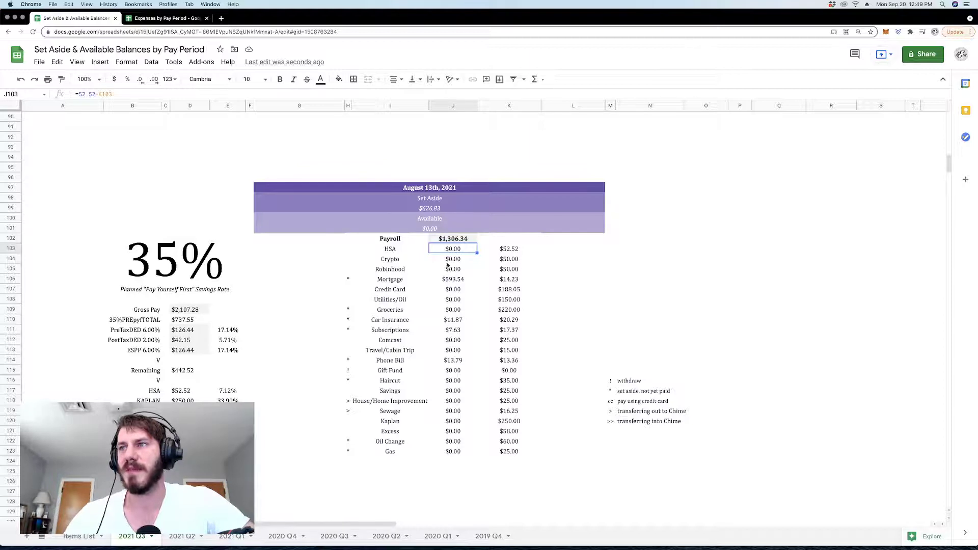
pyautogui.click(508, 249)
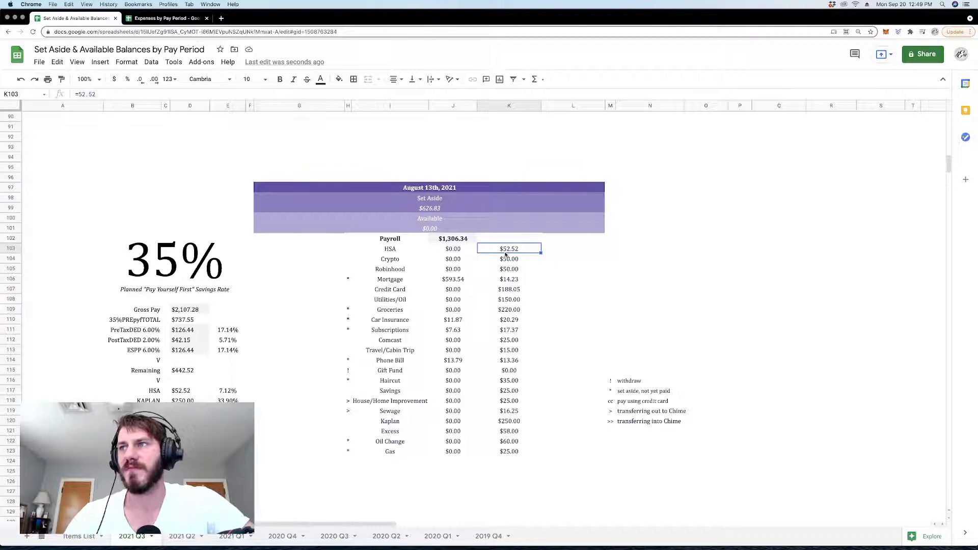
pyautogui.click(438, 250)
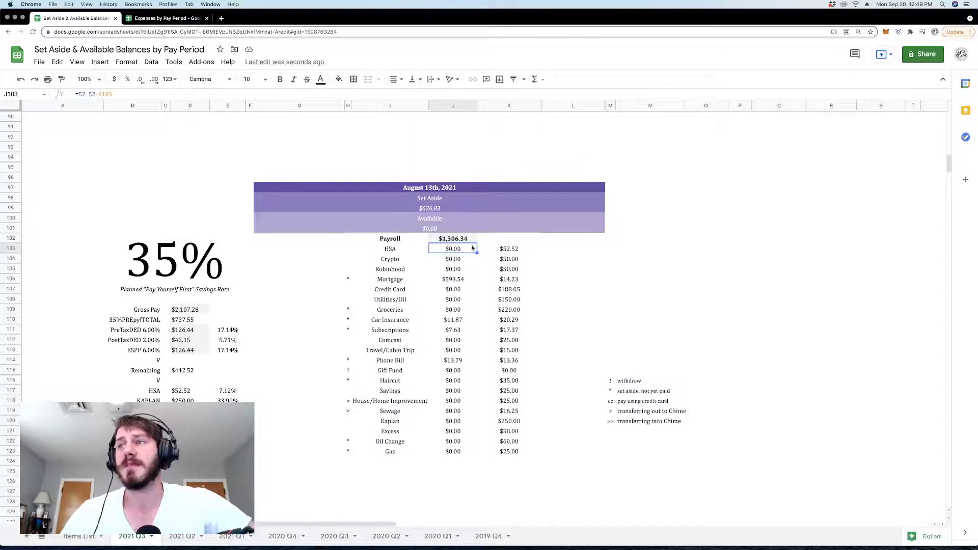
pyautogui.click(604, 262)
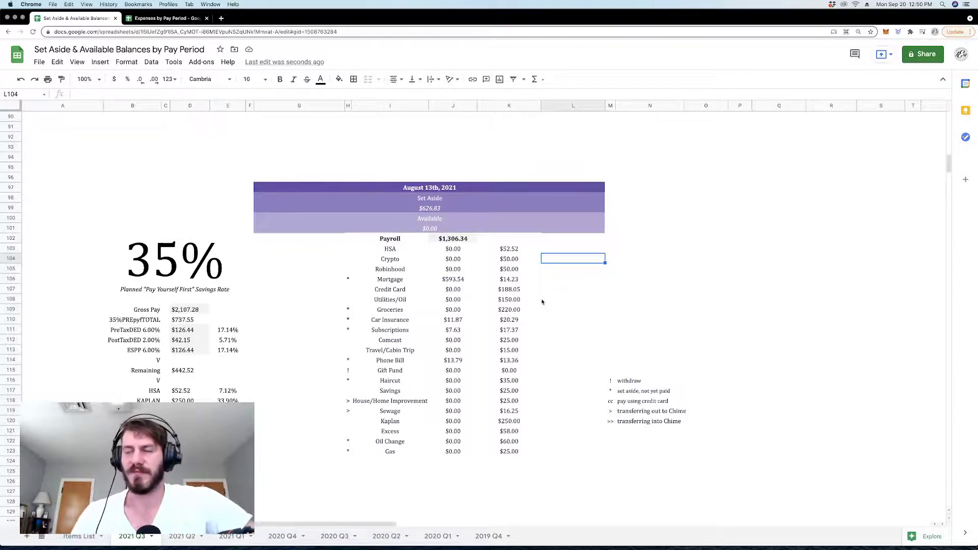
pyautogui.click(661, 291)
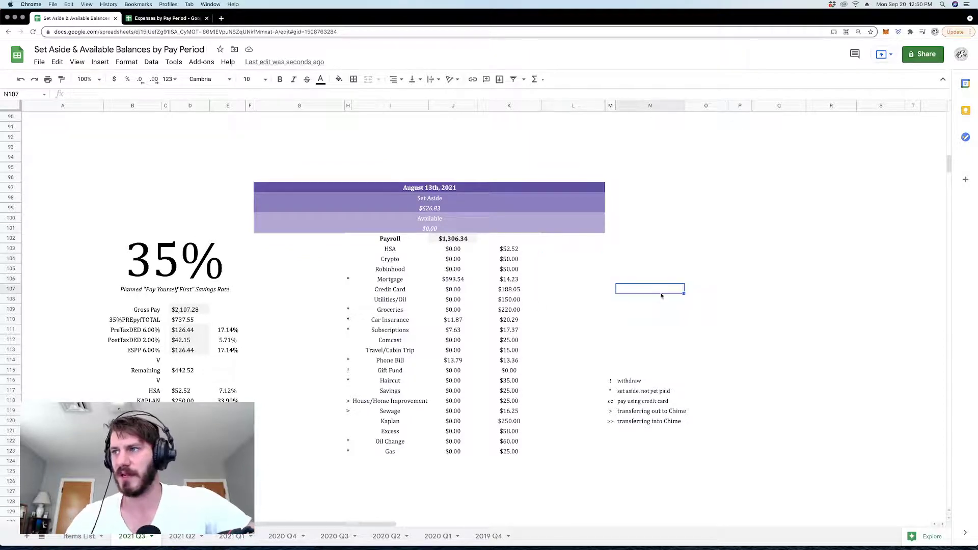
pyautogui.click(687, 259)
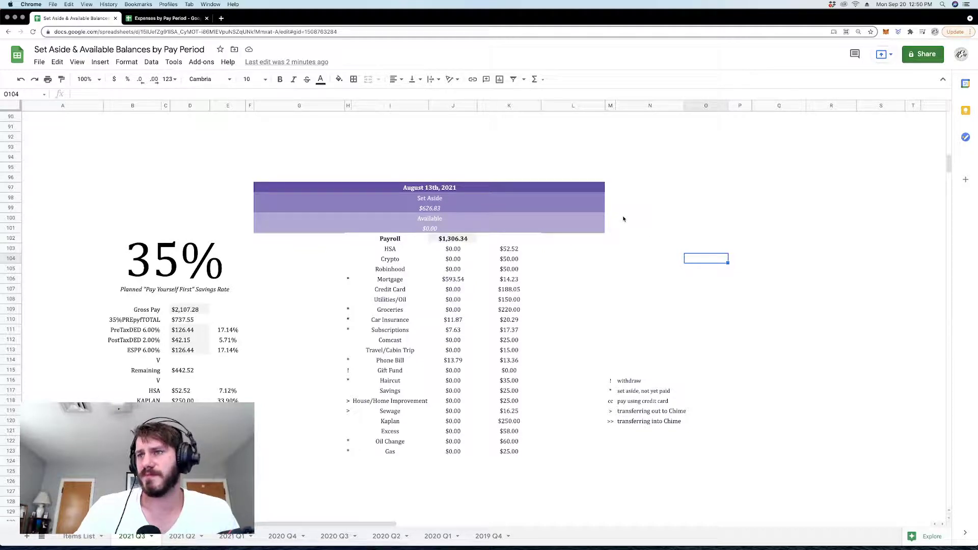
# - Look over the pay-period blocks from July 2nd to August 27th, 2021 and return to the August 13th, 2021 block
pyautogui.click(305, 472)
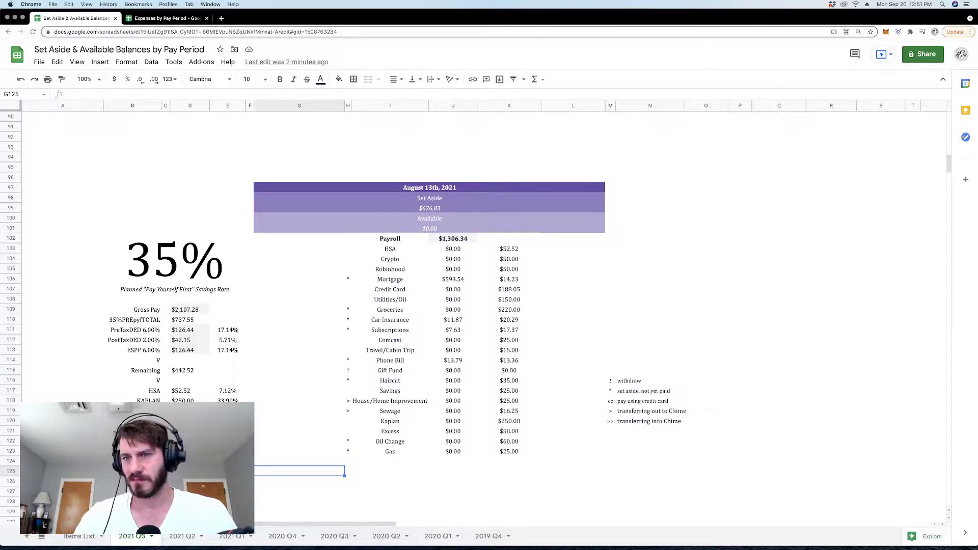
pyautogui.scroll(-10, 430, 316)
pyautogui.scroll(20, 430, 315)
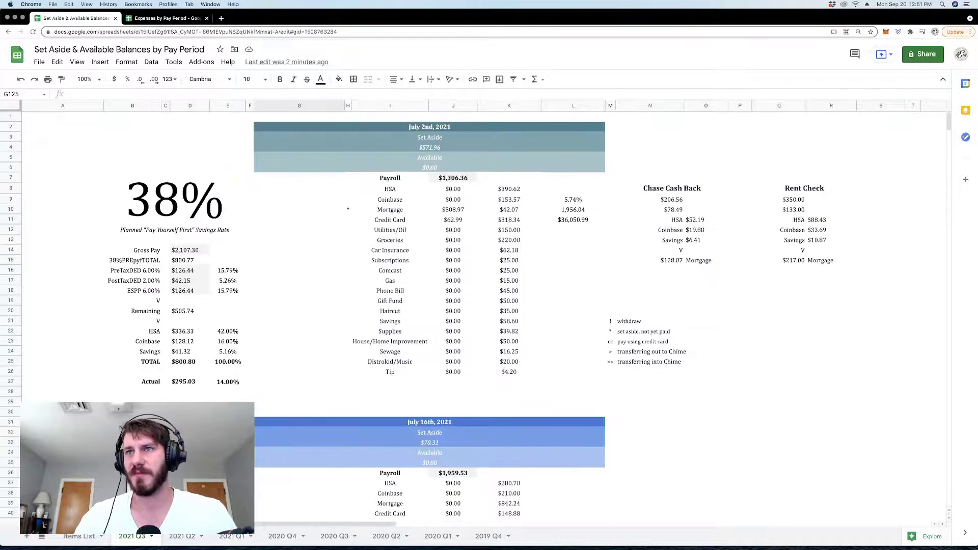
pyautogui.scroll(-20, 430, 316)
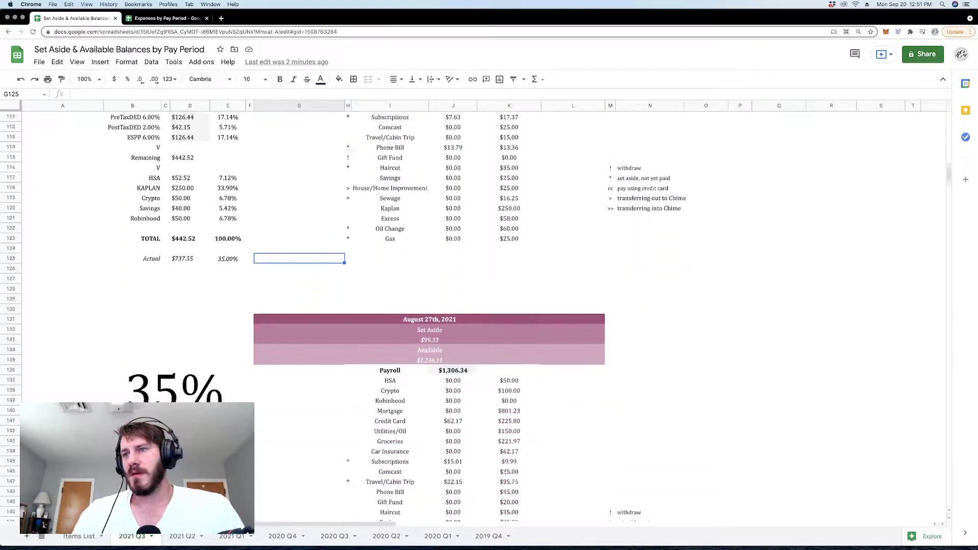
pyautogui.scroll(-5, 429, 316)
pyautogui.scroll(4, 429, 316)
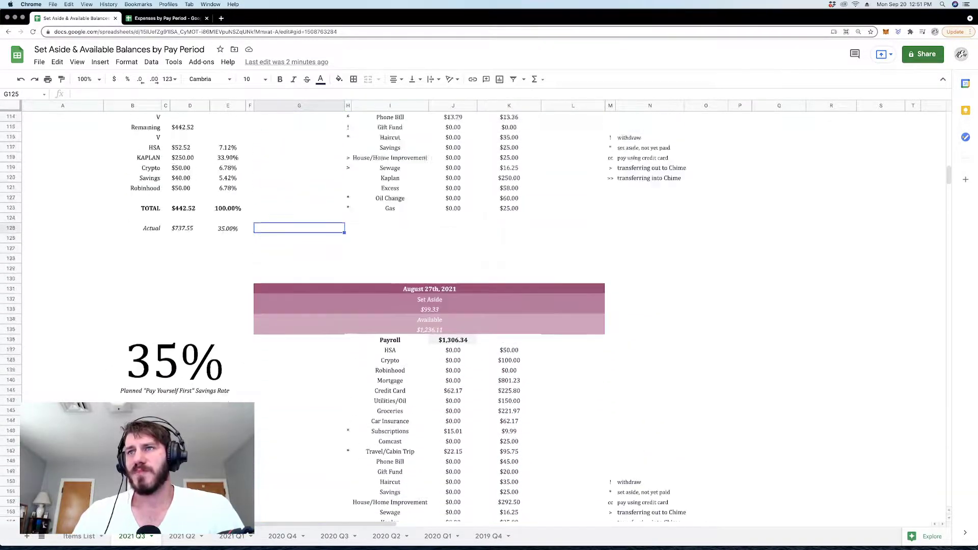
pyautogui.scroll(7, 429, 316)
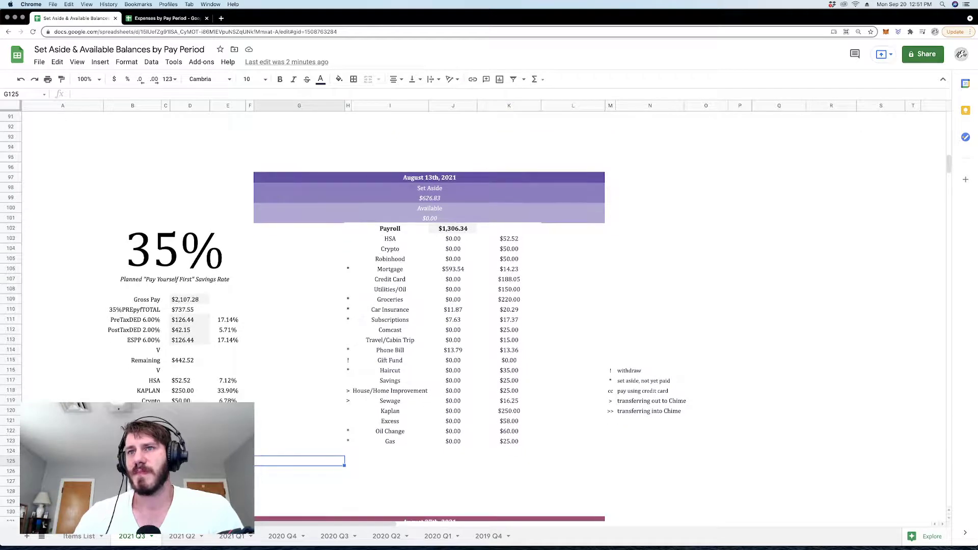
pyautogui.click(57, 145)
pyautogui.click(56, 118)
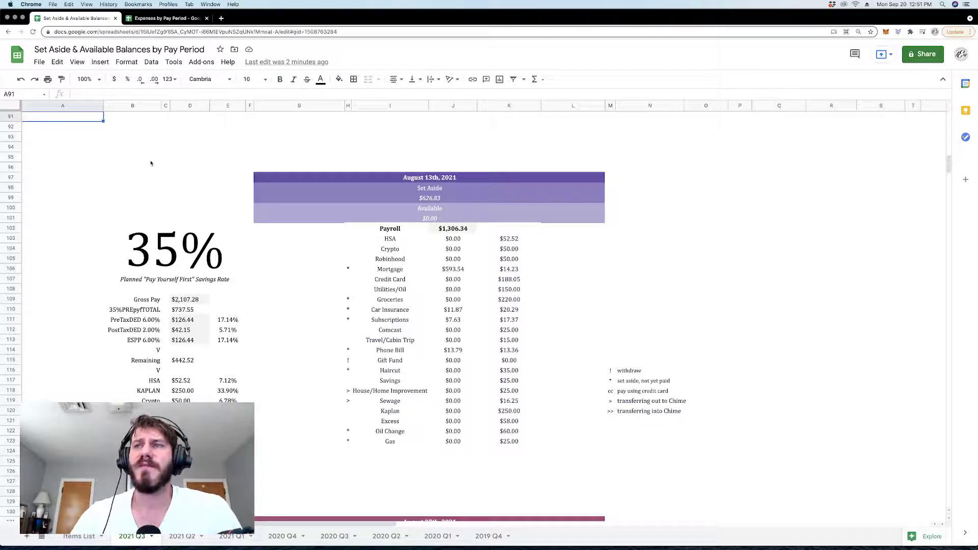
pyautogui.scroll(1, 151, 162)
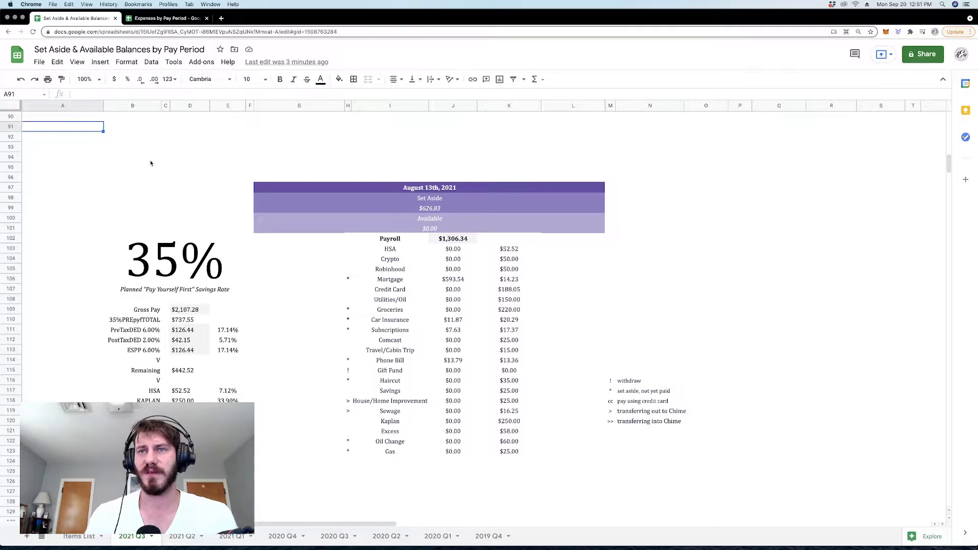
pyautogui.click(142, 152)
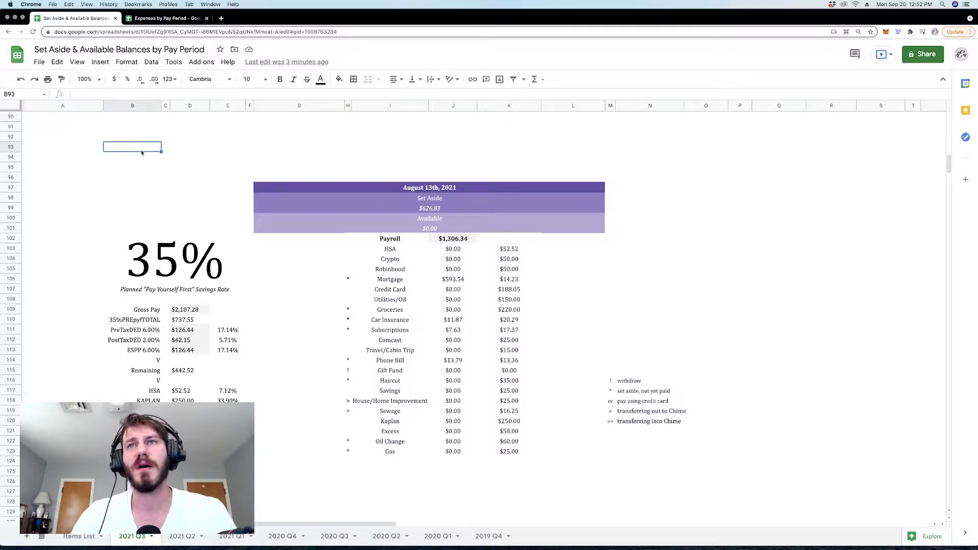
pyautogui.click(71, 119)
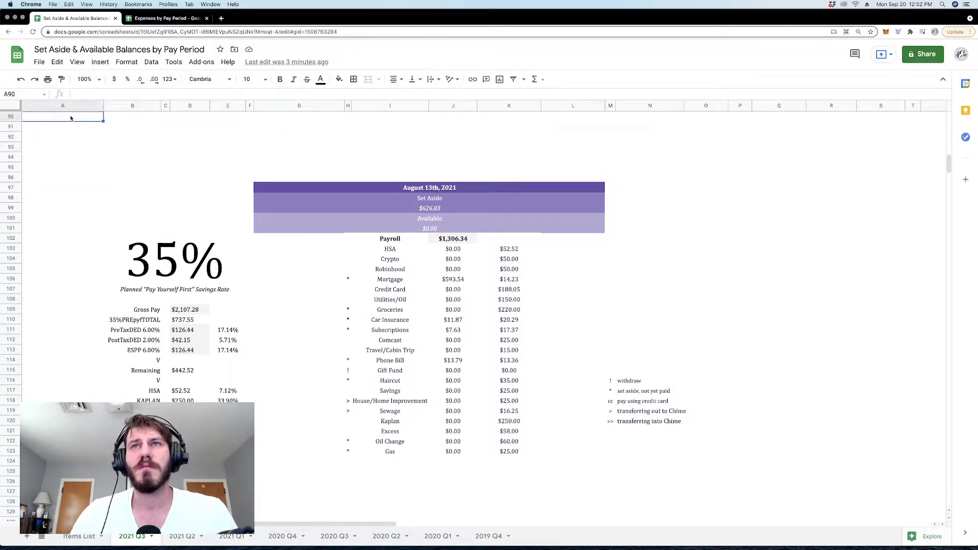